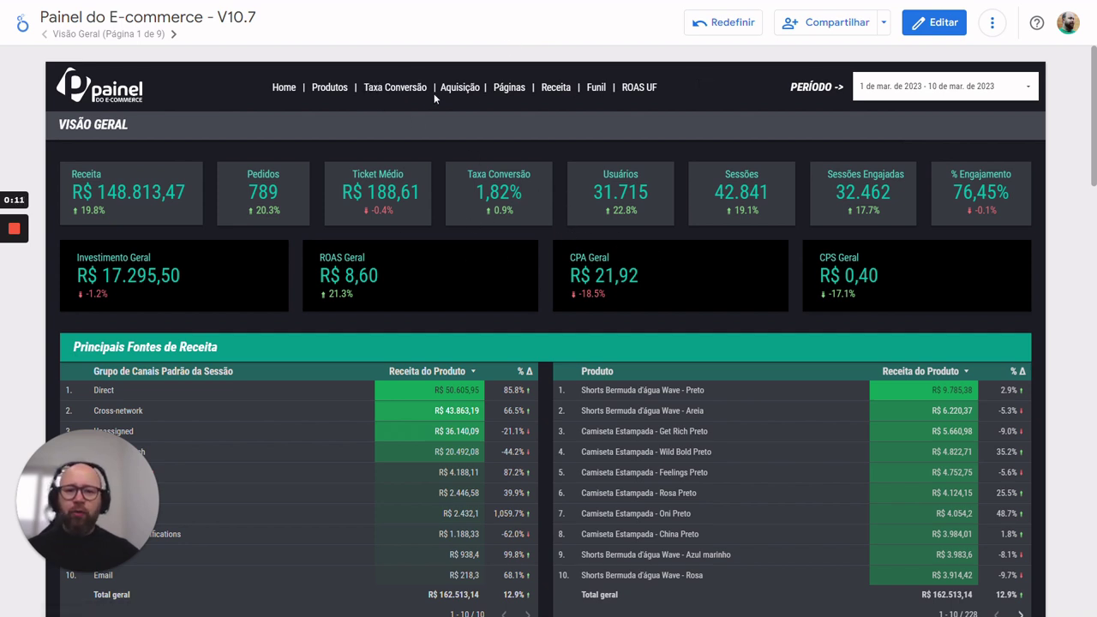
Look through the preset date ranges of the report's period filter and close it without applying a change.
click(974, 89)
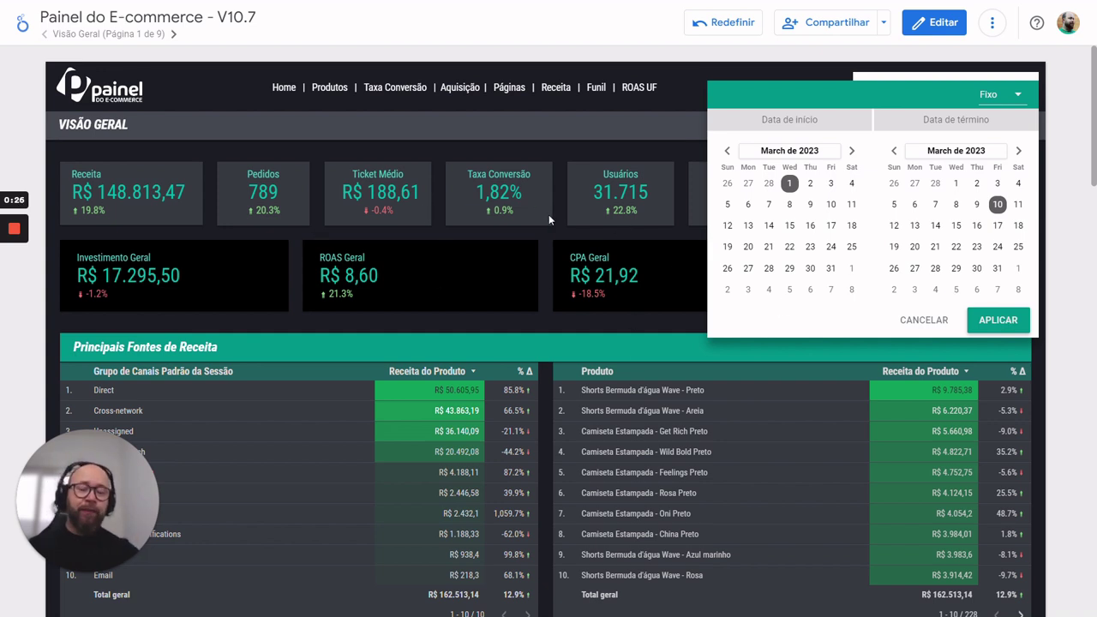
click(999, 96)
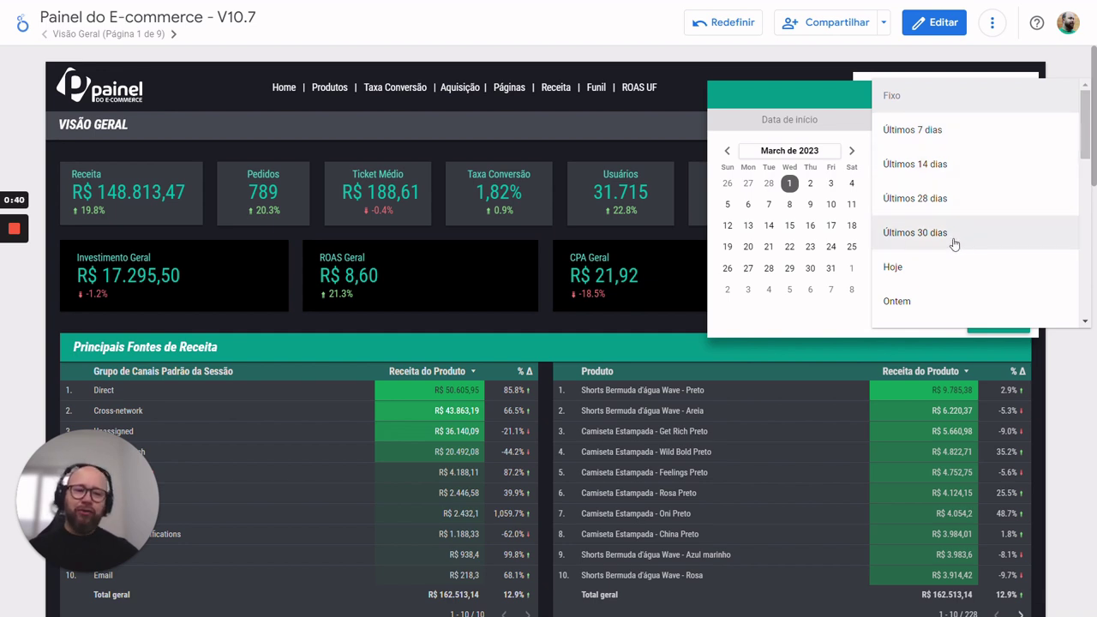
scroll(957, 246, down, 8)
scroll(955, 245, down, 1)
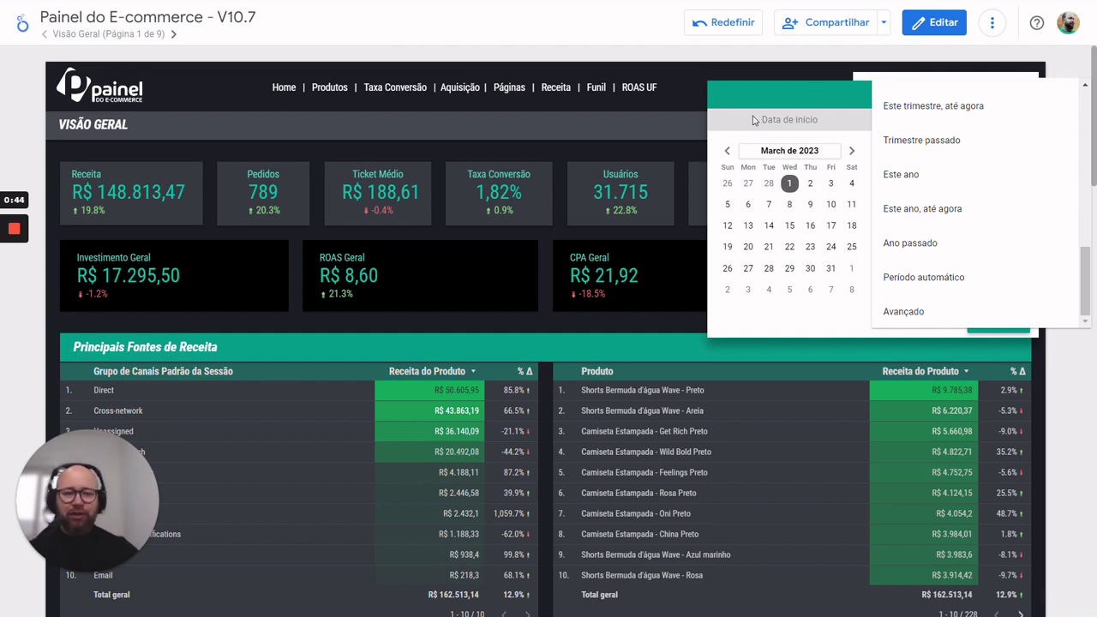
click(745, 76)
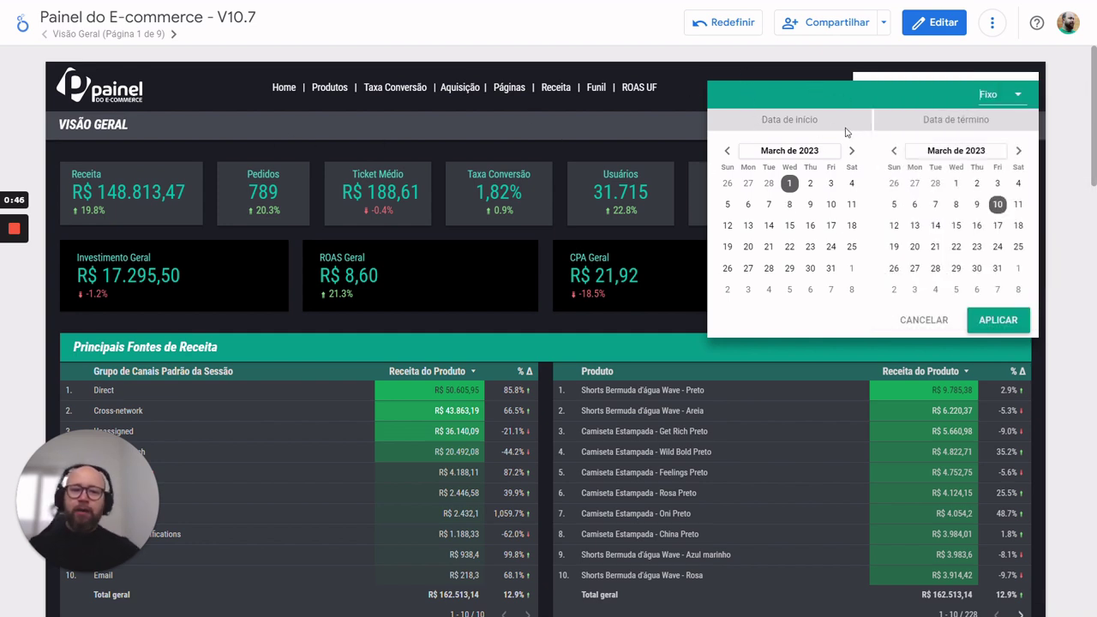
click(538, 296)
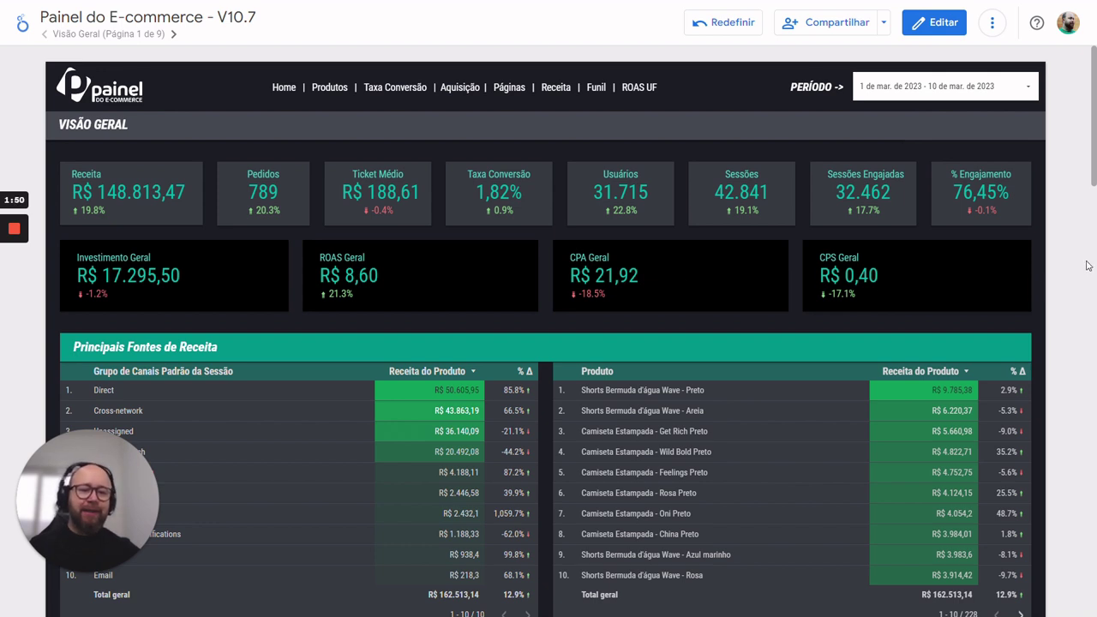
Compare the Receita scorecard with the product revenue totals in the Principais Fontes de Receita tables.
scroll(1087, 266, down, 2)
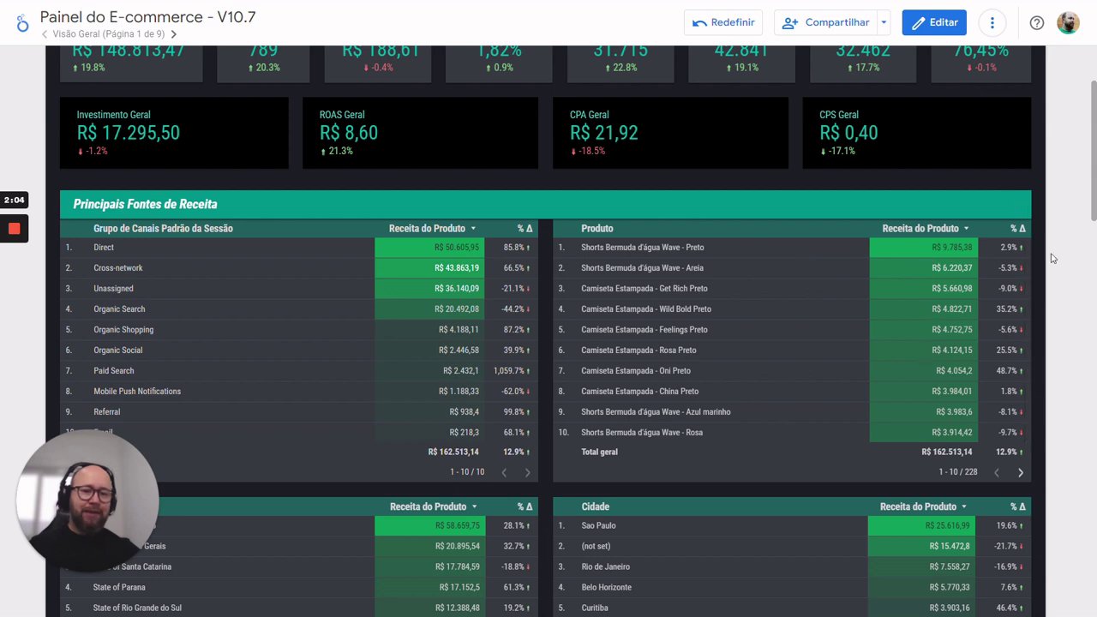
scroll(1082, 241, up, 3)
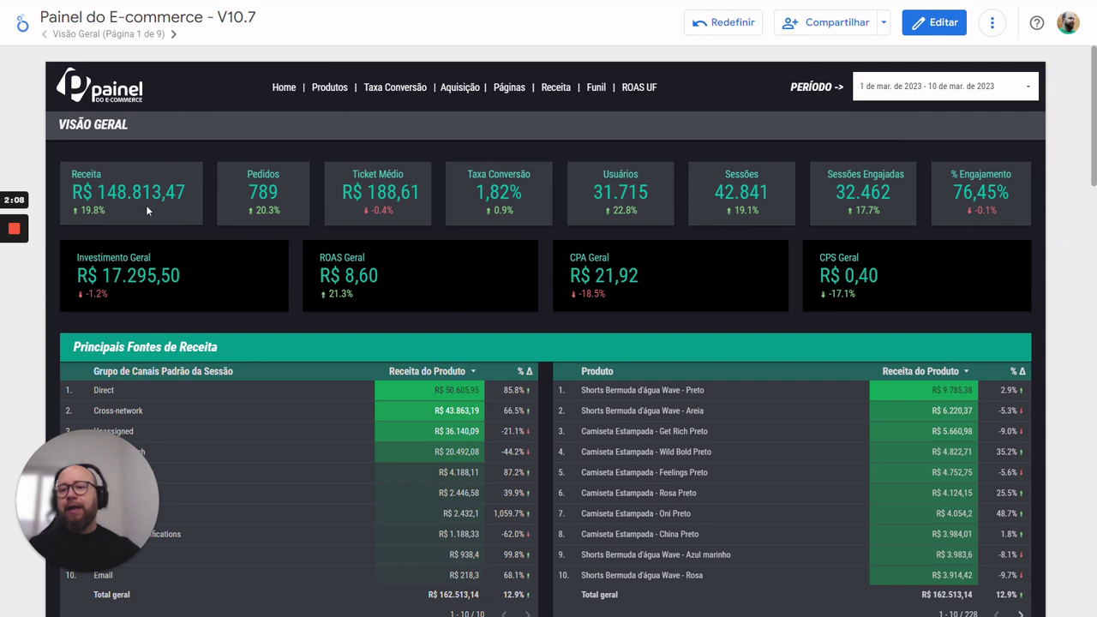
drag(97, 192, 127, 192)
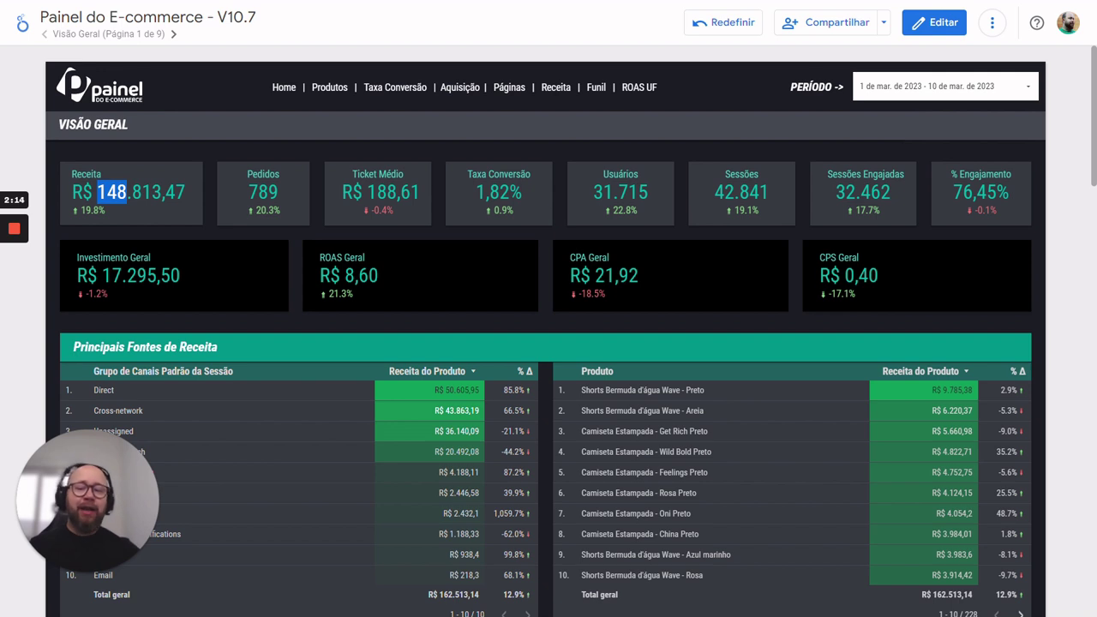
scroll(719, 391, down, 2)
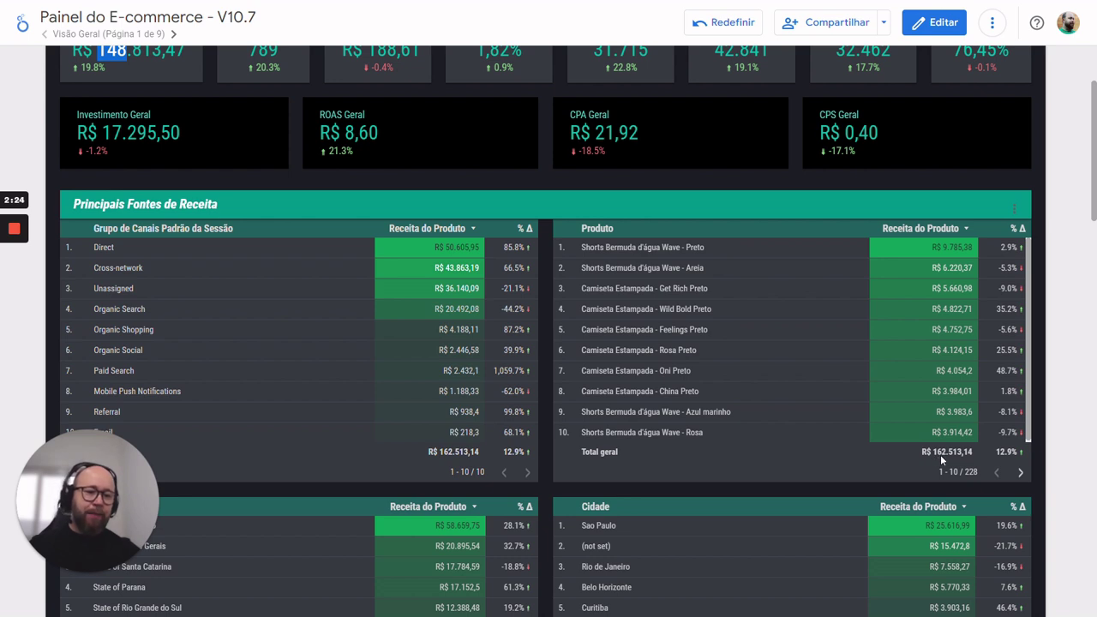
scroll(155, 133, up, 1)
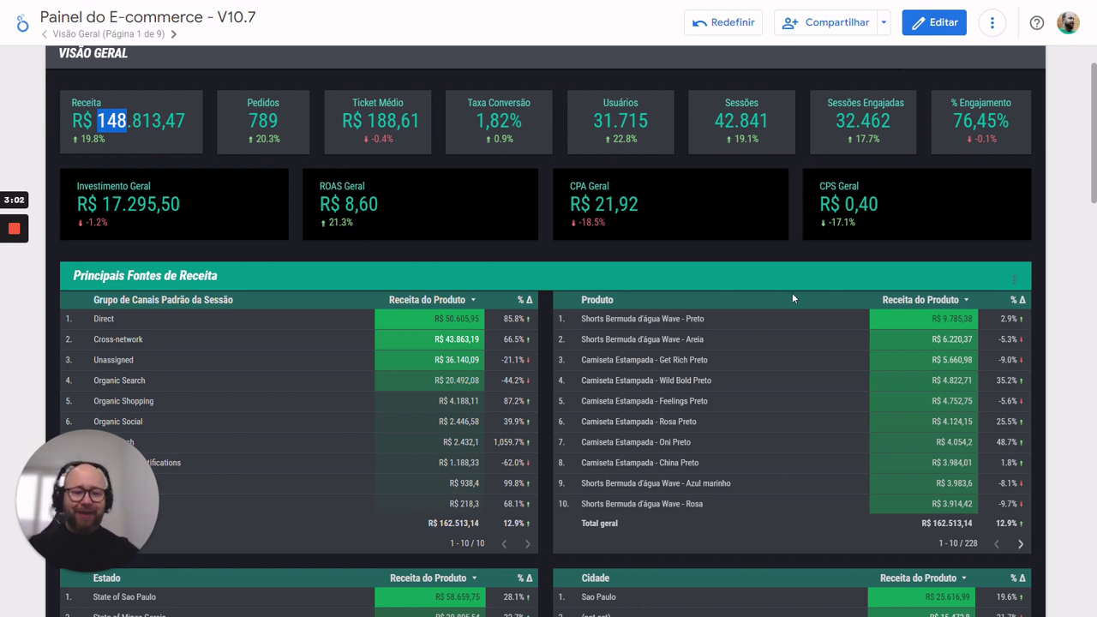
Examine the revenue breakdowns by state, city, device, age and gender on the Visão Geral page.
scroll(1088, 272, down, 2)
scroll(1089, 273, down, 4)
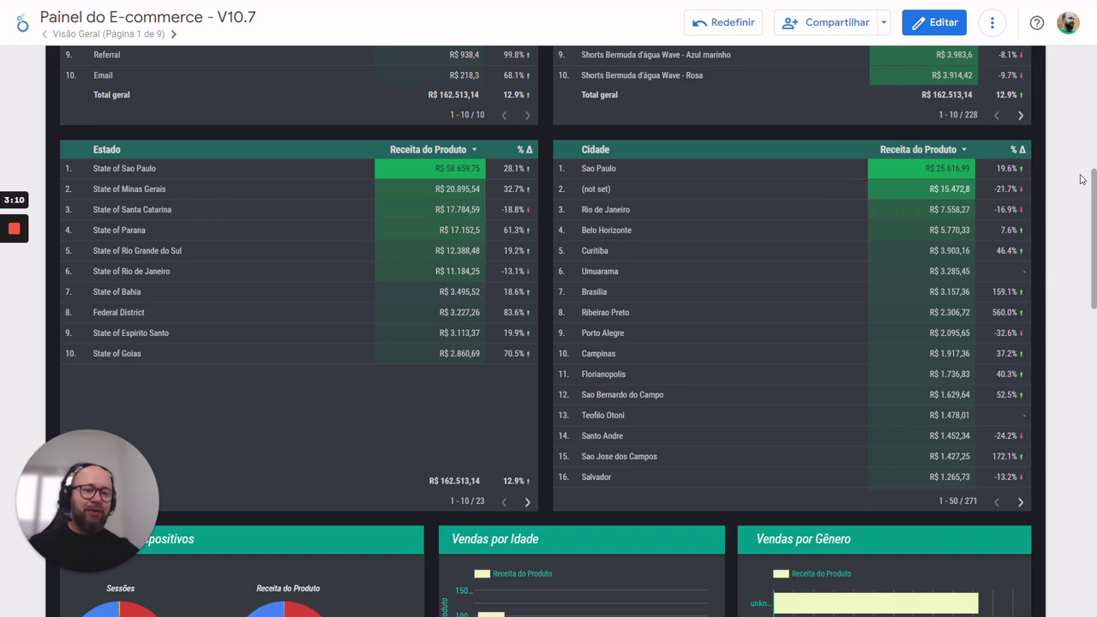
scroll(1082, 178, down, 6)
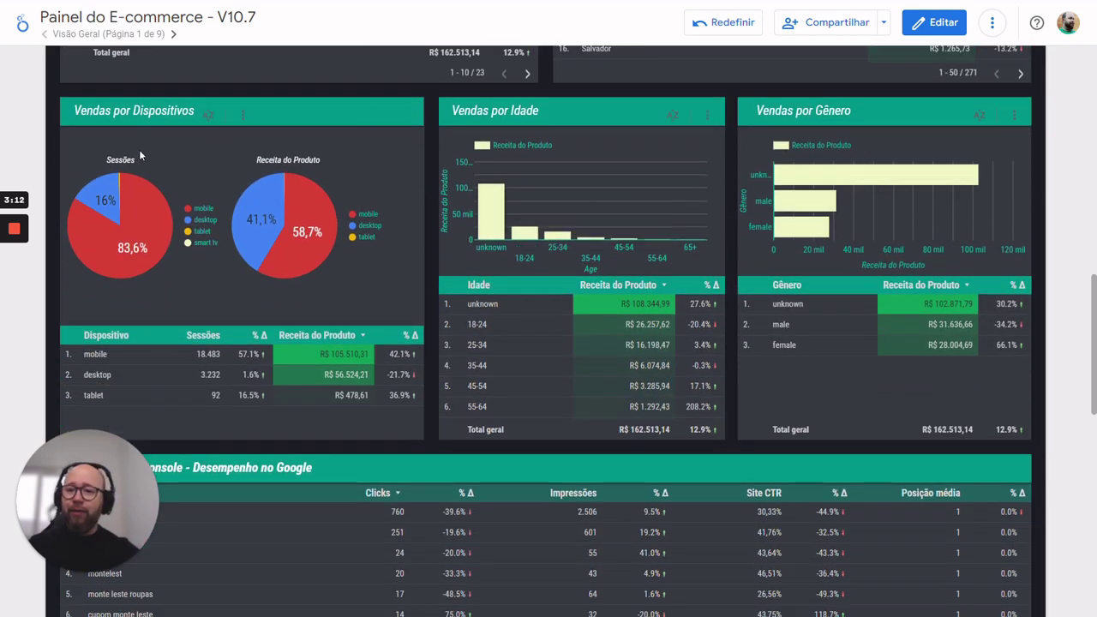
mouse_move(131, 201)
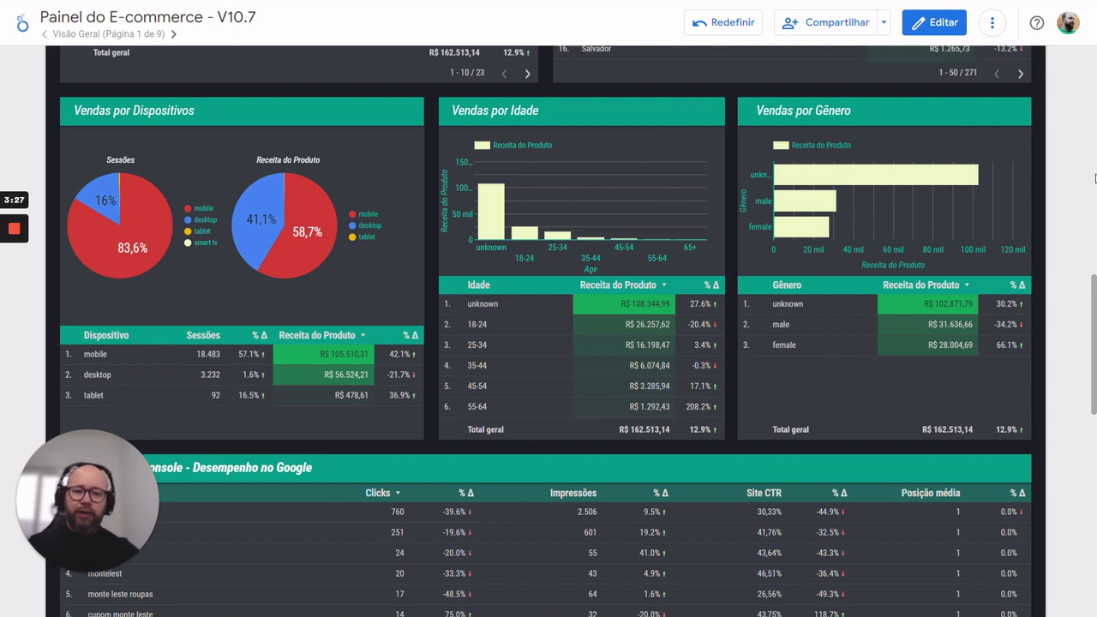
Examine the Google Search Console query performance table, referring back to the main revenue sources by channel.
scroll(1095, 178, down, 4)
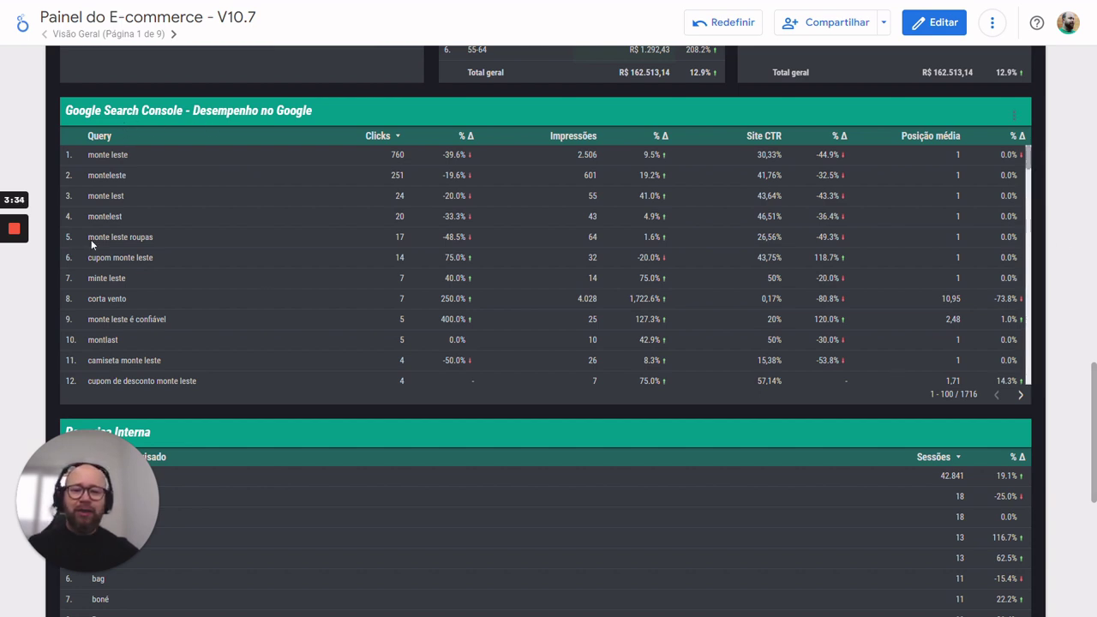
drag(1094, 391, 1095, 120)
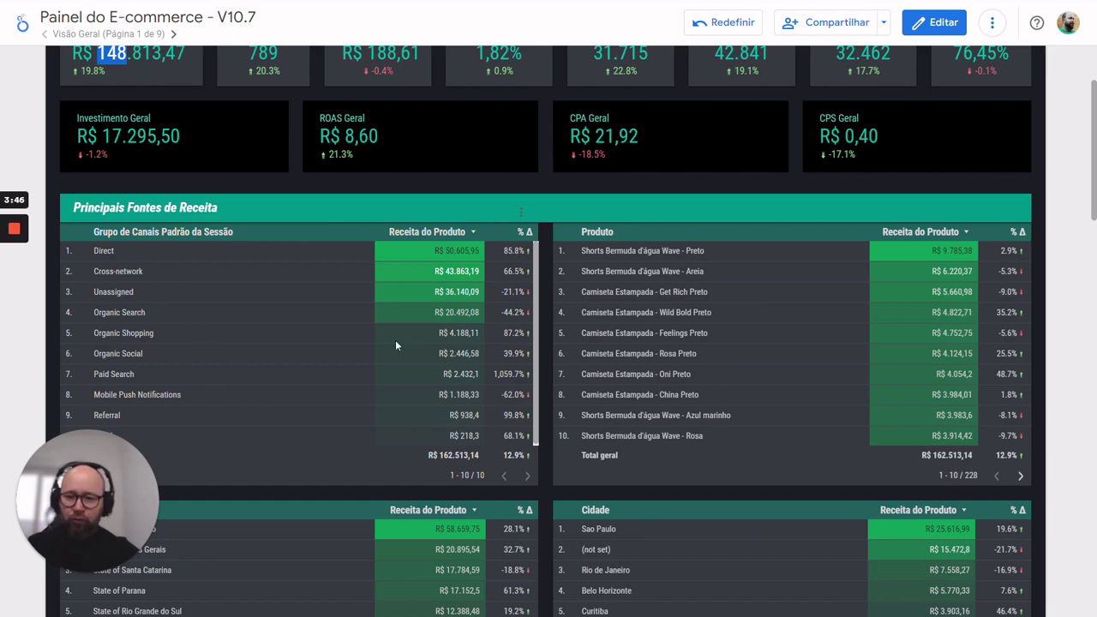
drag(1094, 204, 1091, 437)
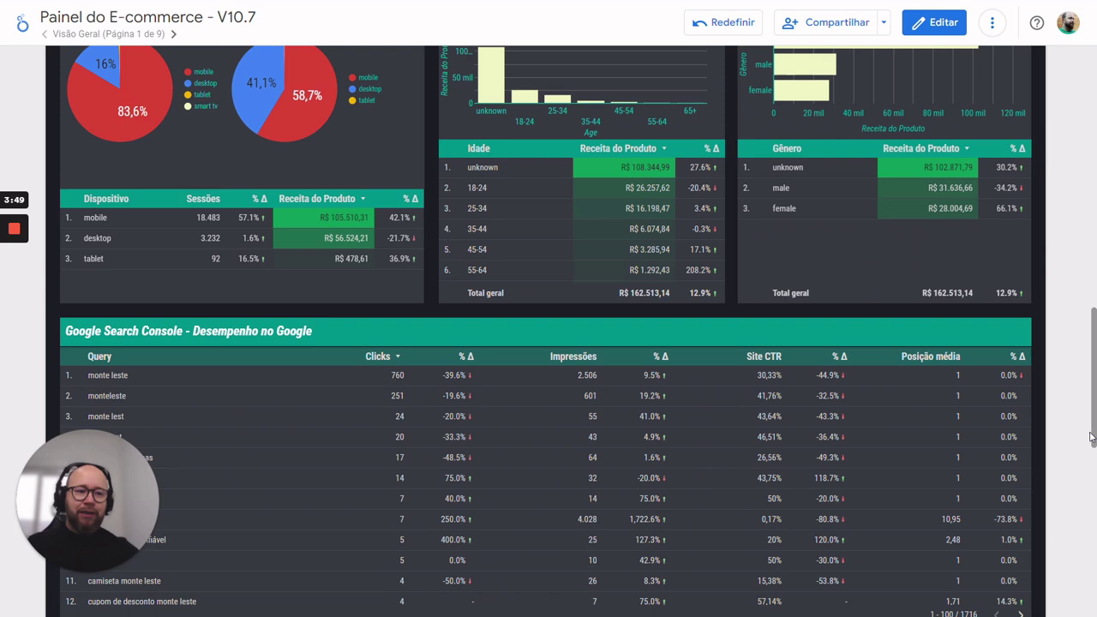
scroll(223, 257, down, 2)
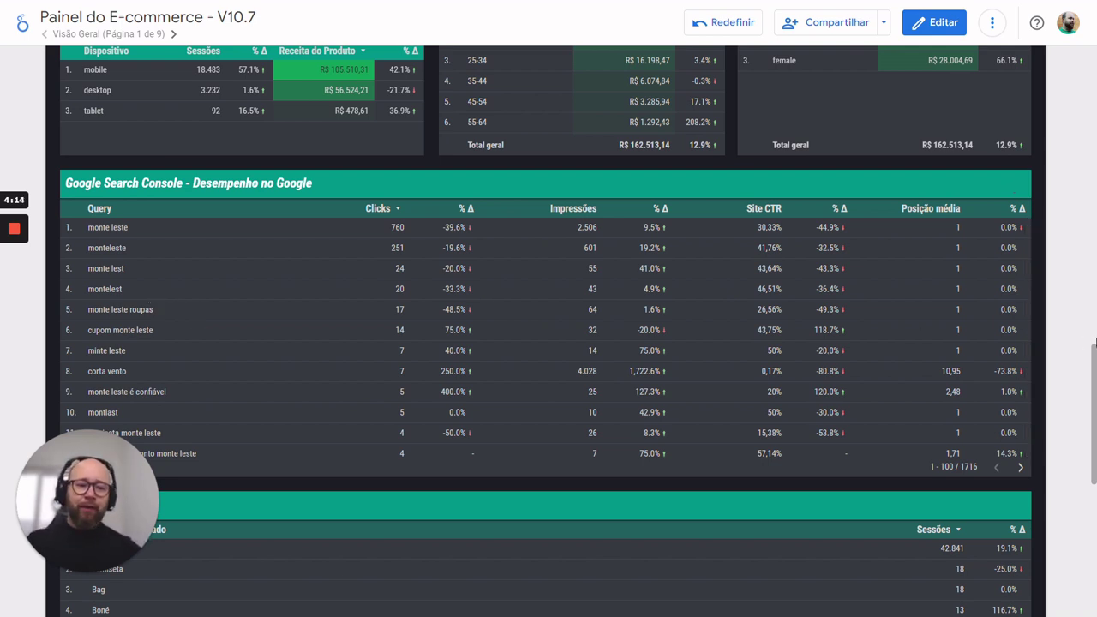
Review the Pesquisa Interna search terms and the Novos X Recorrentes comparison at the end of the report page.
scroll(1078, 331, down, 3)
scroll(1078, 331, down, 1)
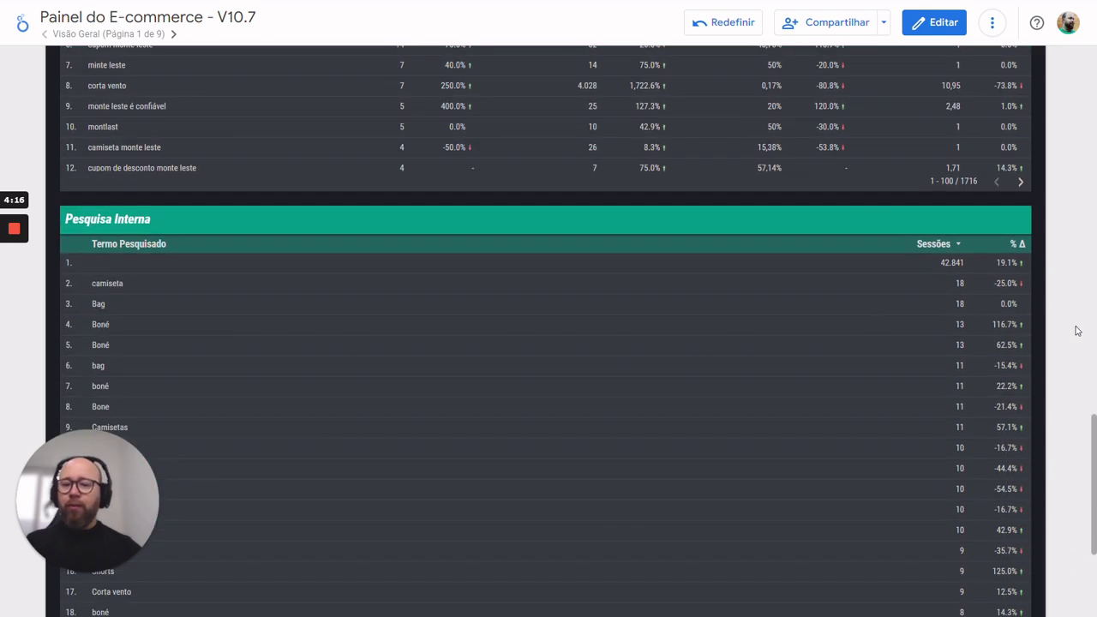
mouse_move(23, 349)
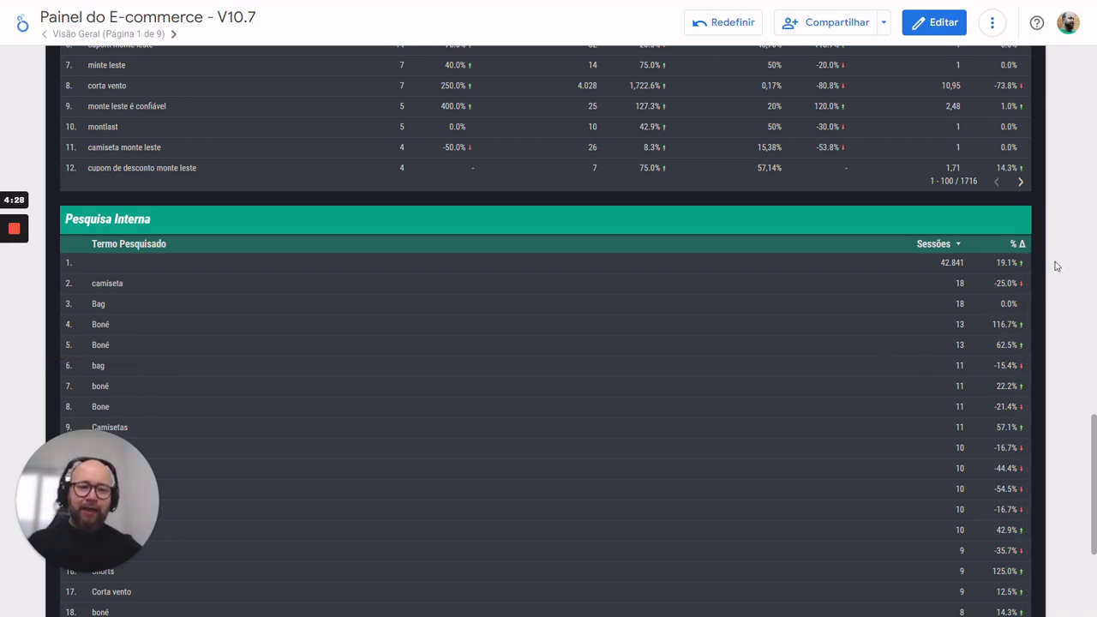
scroll(1056, 265, down, 3)
drag(108, 489, 407, 293)
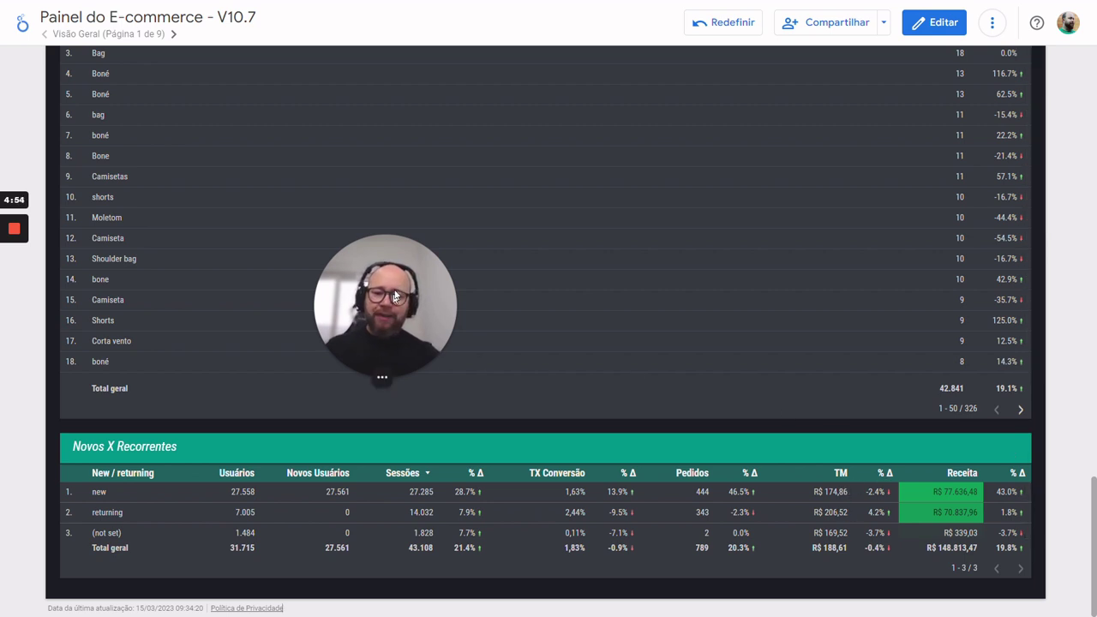
drag(329, 293, 29, 415)
Open the Produtos page and review its best-selling categories table and the category revenue evolution chart.
scroll(1072, 250, up, 15)
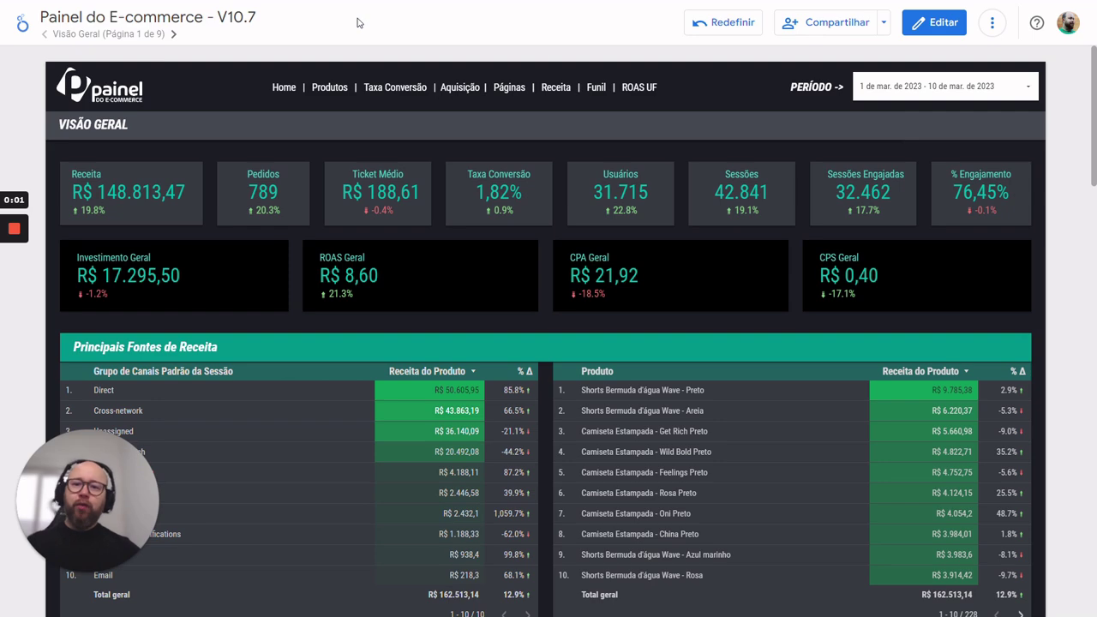
click(325, 92)
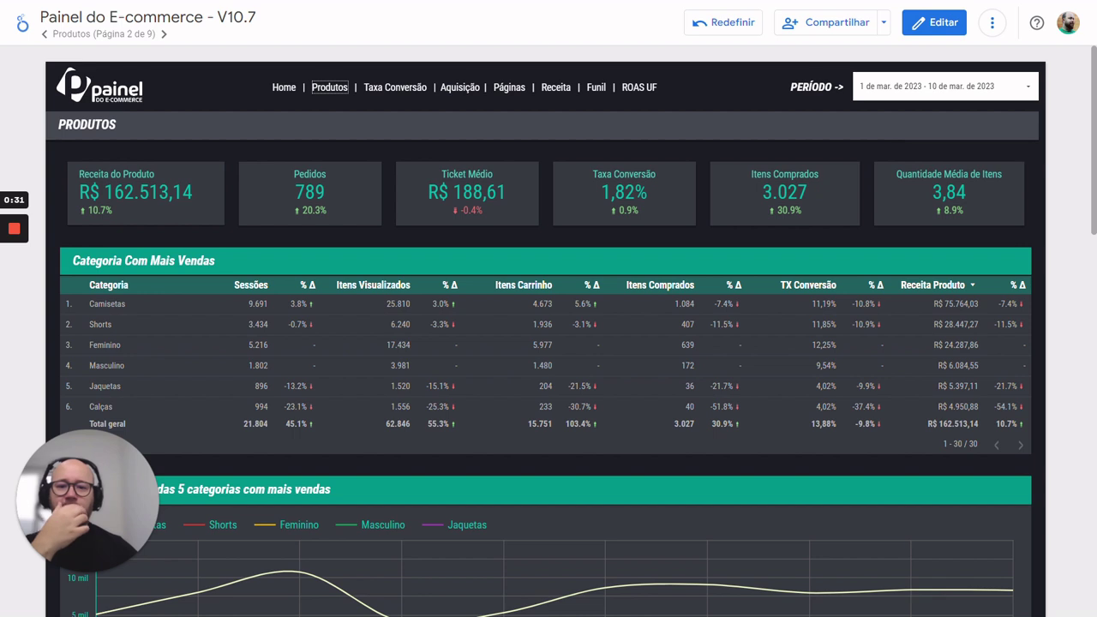
scroll(1041, 181, down, 1)
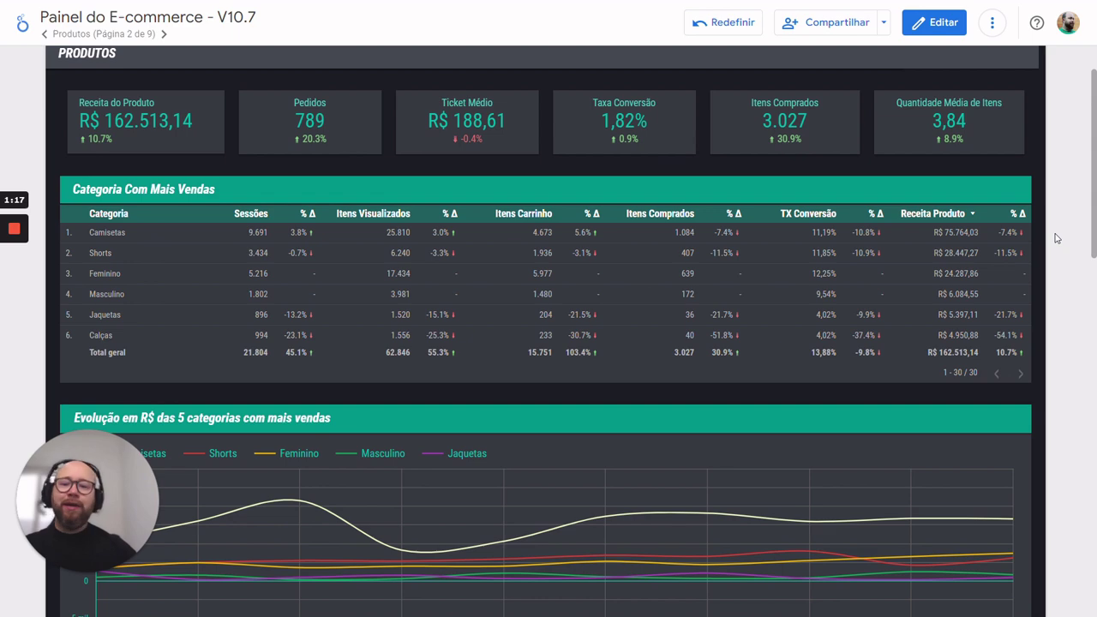
scroll(1057, 239, down, 2)
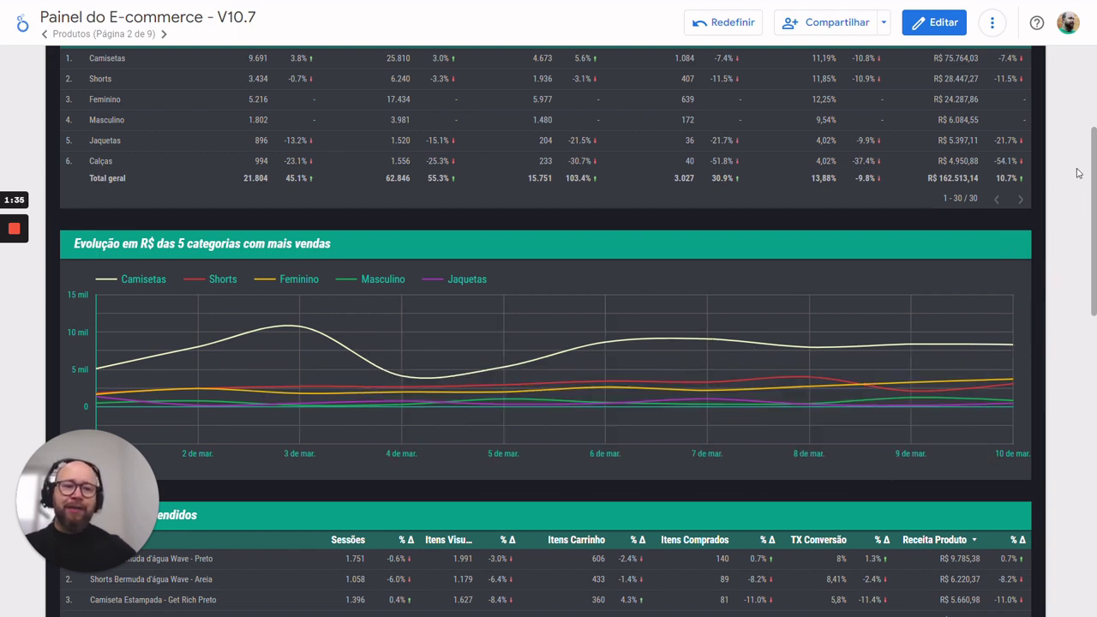
Set the report period to 11 February 2023 through 10 March 2023 and apply it.
scroll(1093, 142, up, 3)
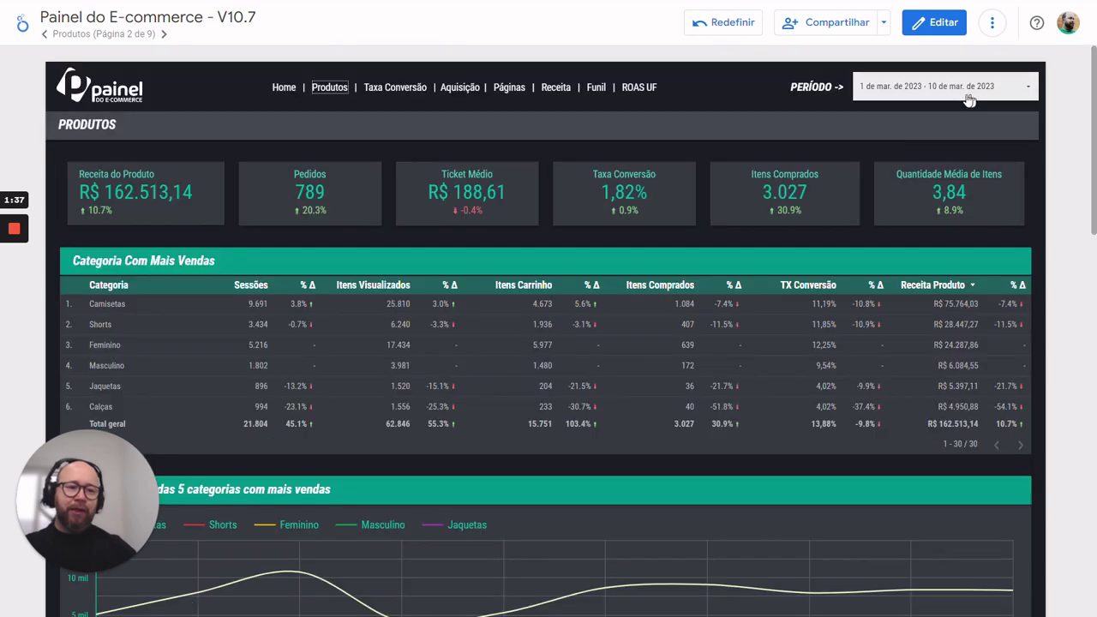
click(957, 87)
click(728, 152)
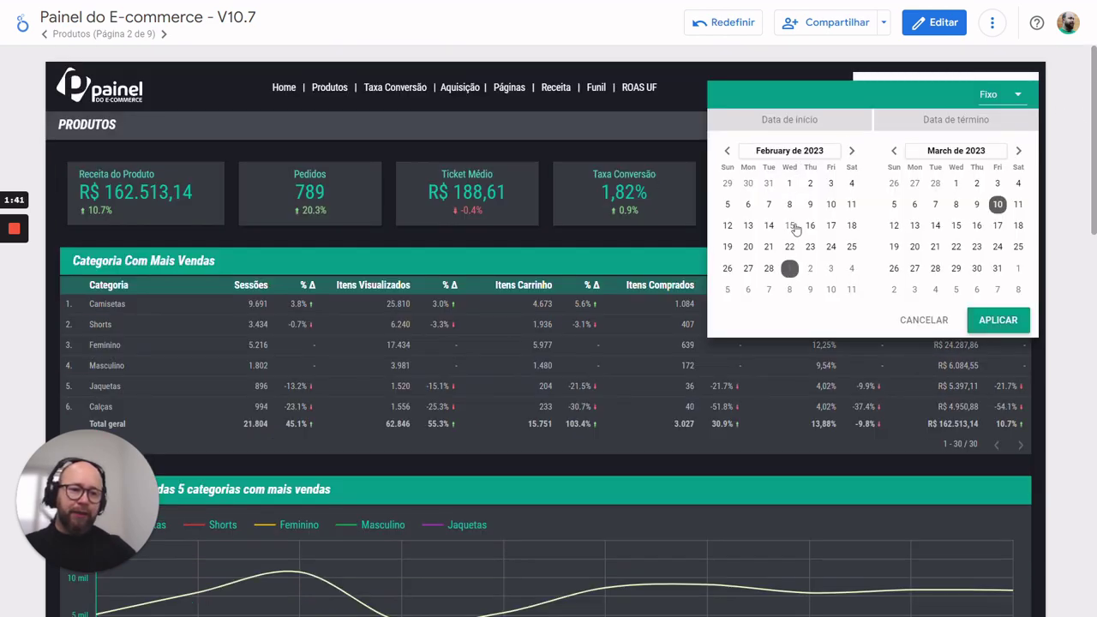
click(792, 227)
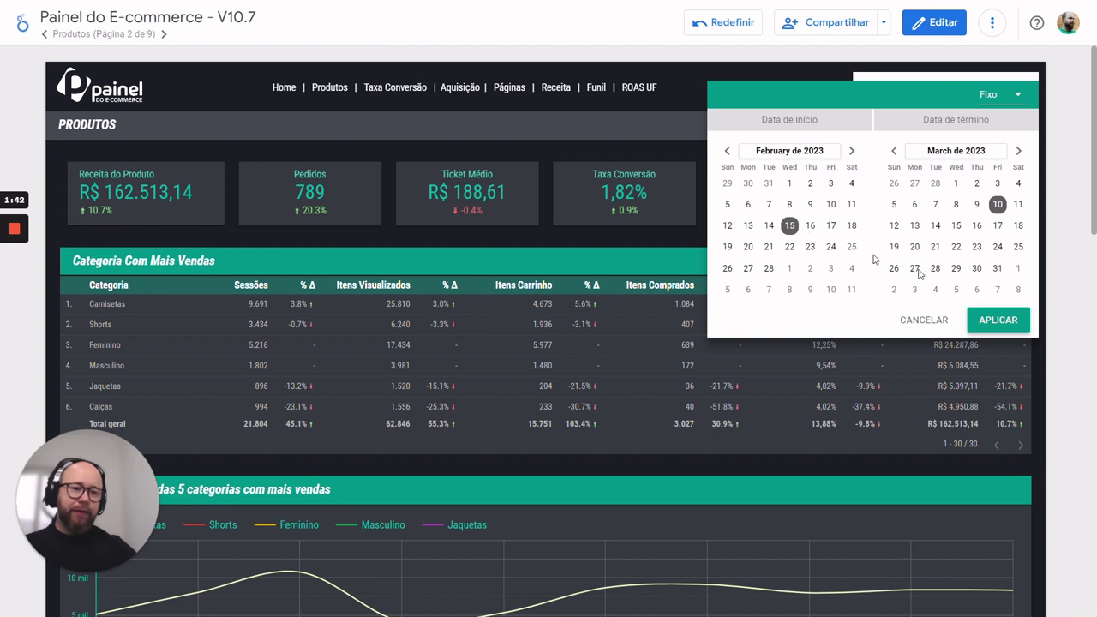
click(851, 205)
click(1014, 326)
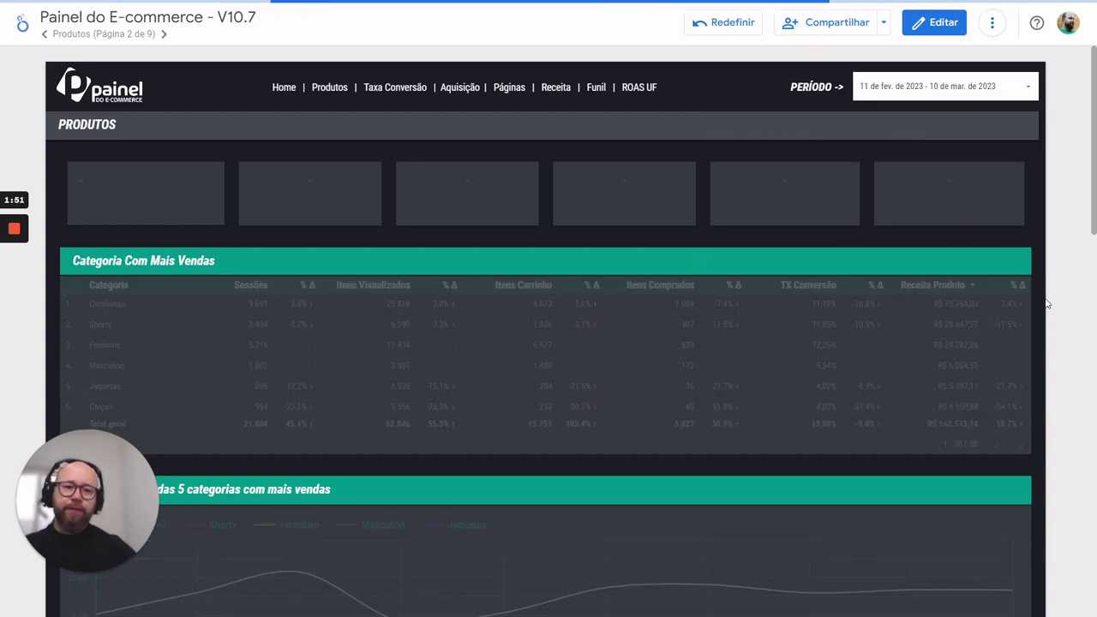
Examine the best-selling categories table and the category revenue evolution chart for the selected period on the Produtos page.
scroll(1080, 333, down, 2)
scroll(1081, 334, down, 1)
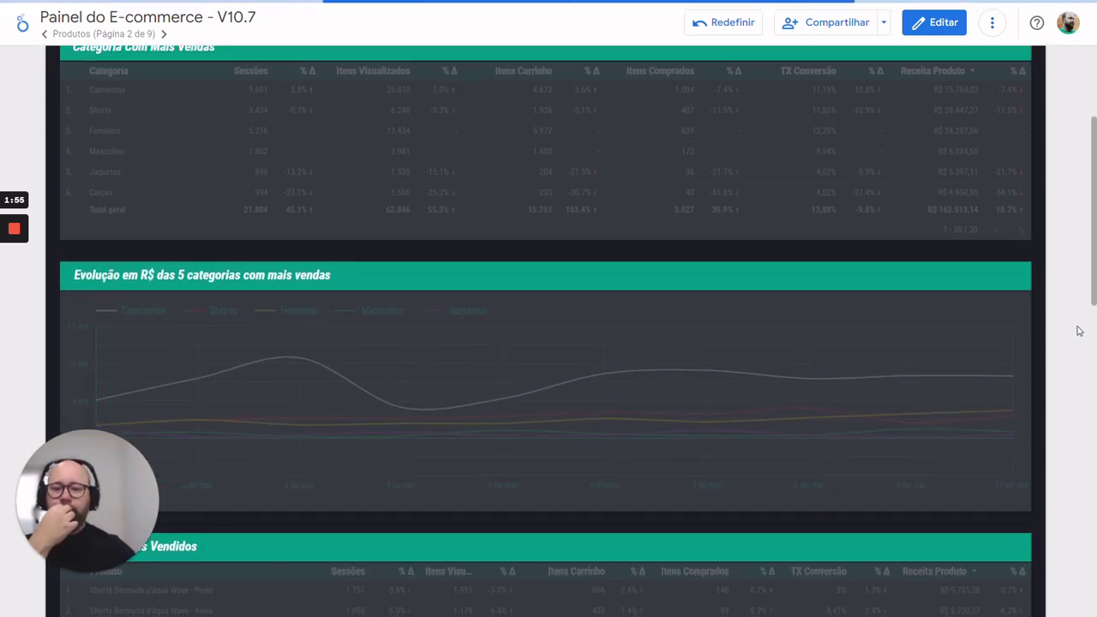
scroll(1079, 331, down, 2)
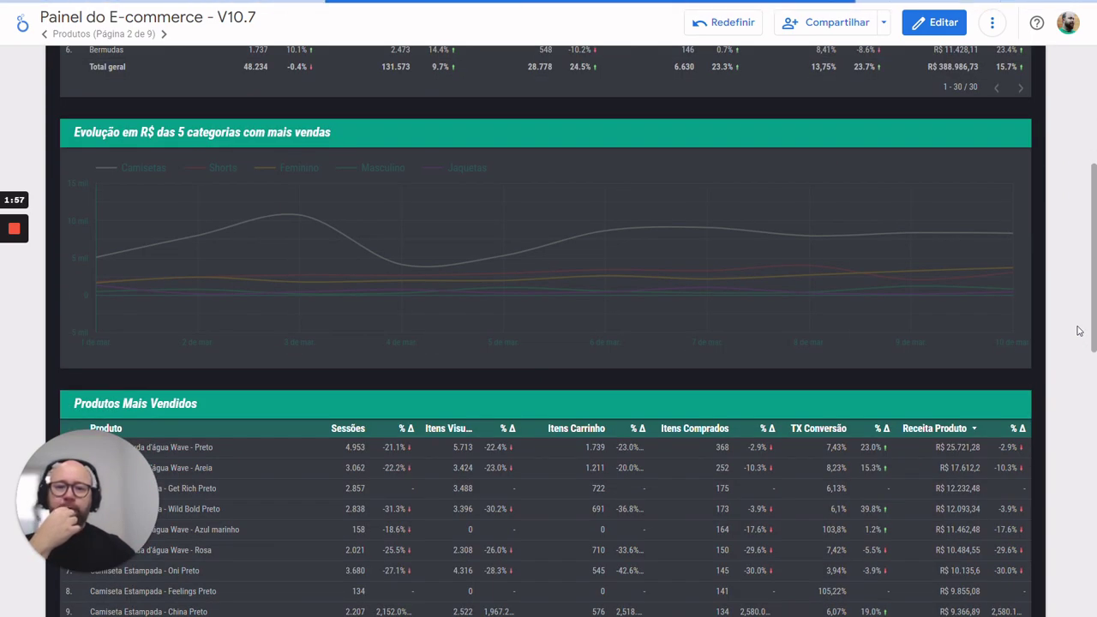
scroll(1079, 331, up, 3)
scroll(1079, 331, down, 1)
scroll(1079, 330, down, 1)
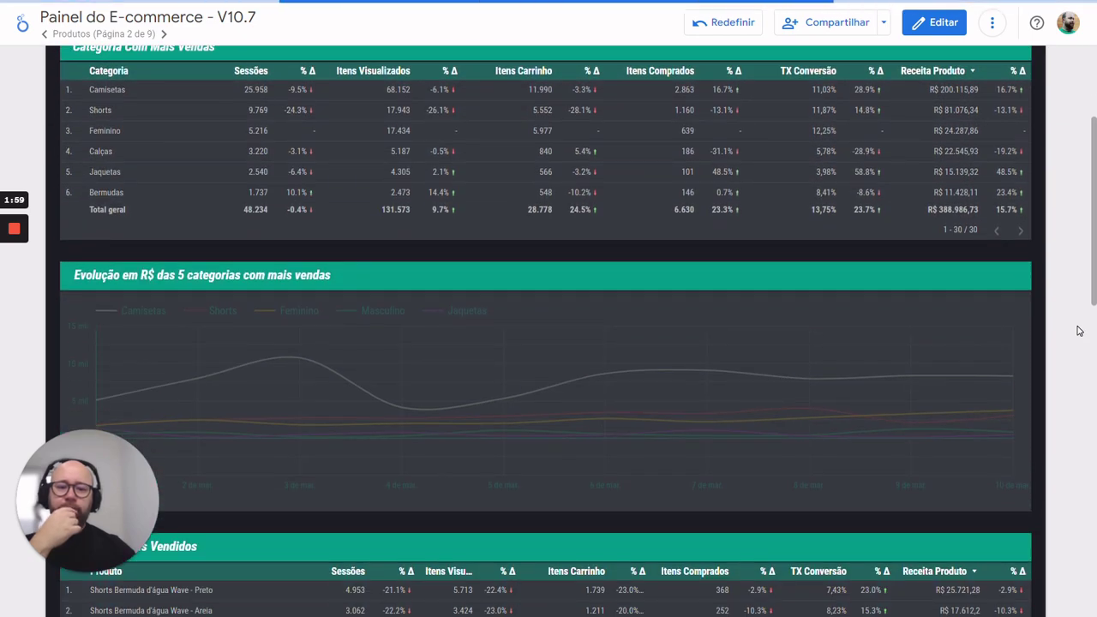
scroll(1079, 331, down, 1)
scroll(1080, 331, down, 1)
scroll(1079, 331, up, 1)
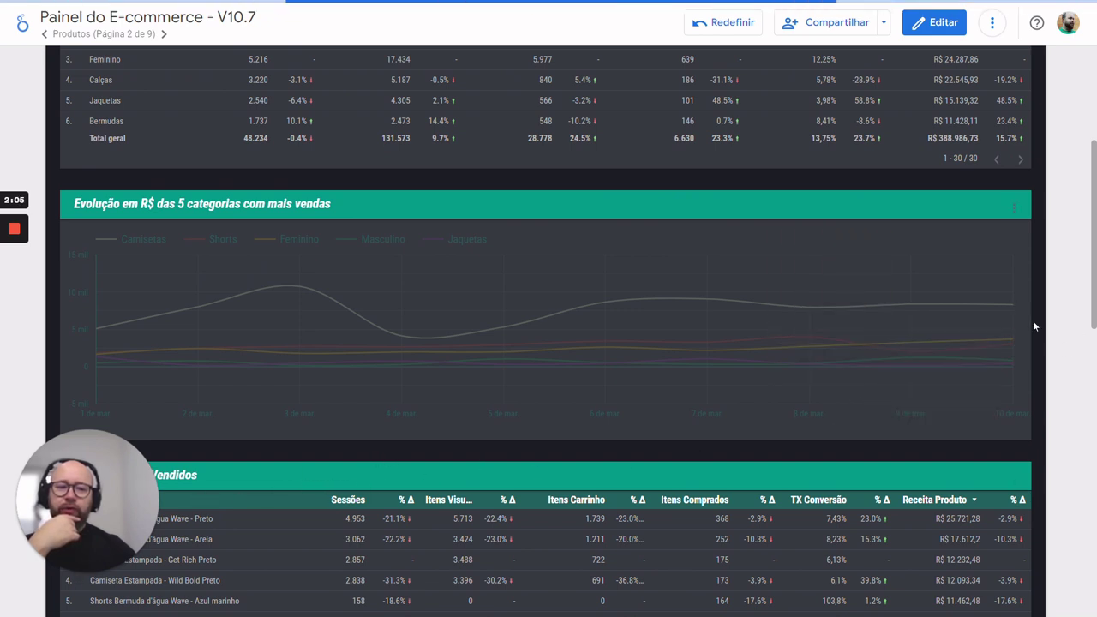
Review the Produtos summary cards and the Produtos Mais Vendidos table, including its product revenue column.
scroll(1043, 294, up, 3)
scroll(1043, 294, up, 1)
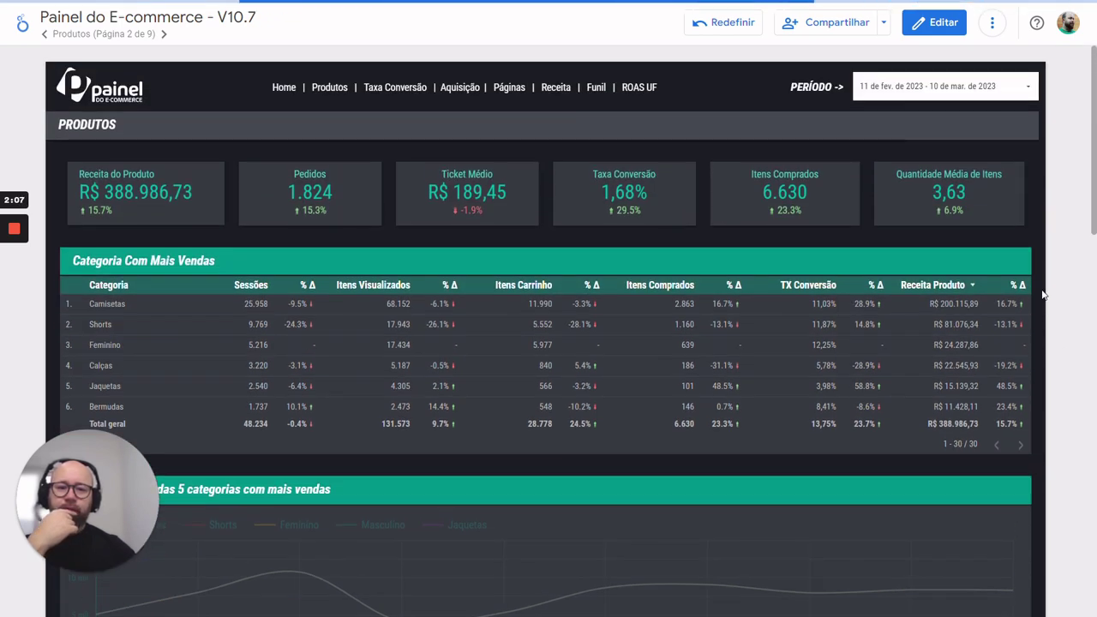
scroll(1043, 294, down, 3)
scroll(1043, 294, down, 1)
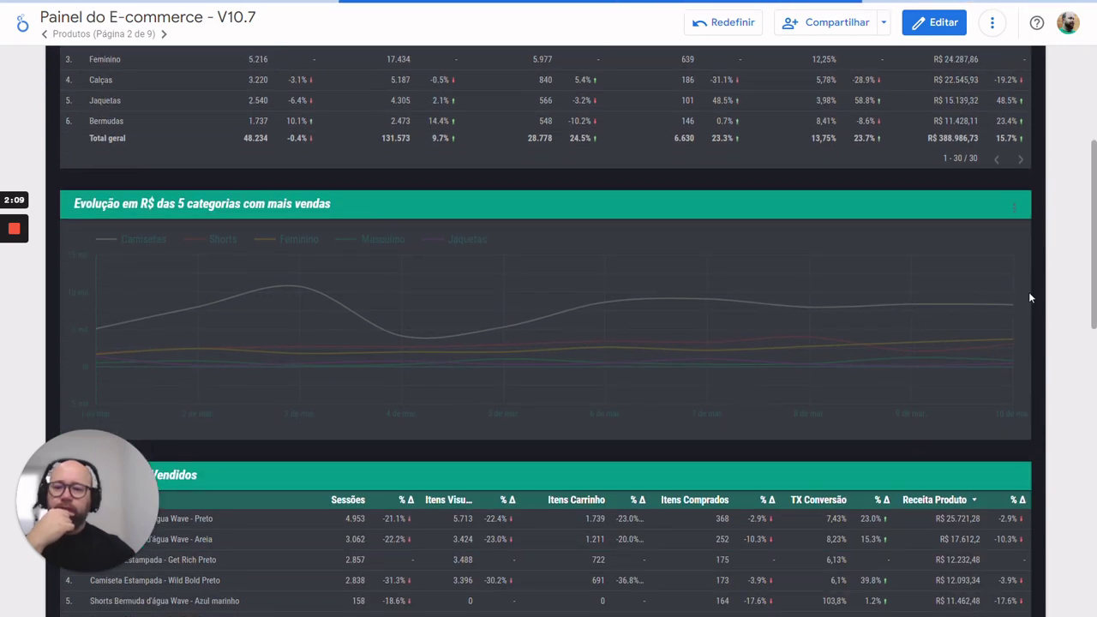
scroll(1034, 292, up, 1)
scroll(1036, 297, down, 1)
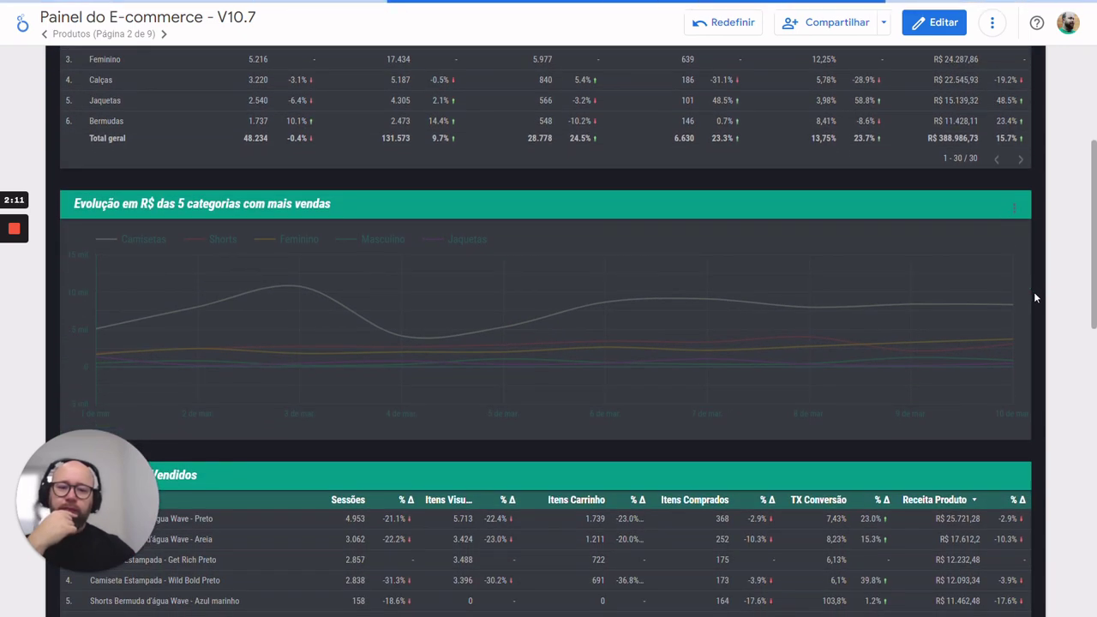
scroll(1036, 297, down, 2)
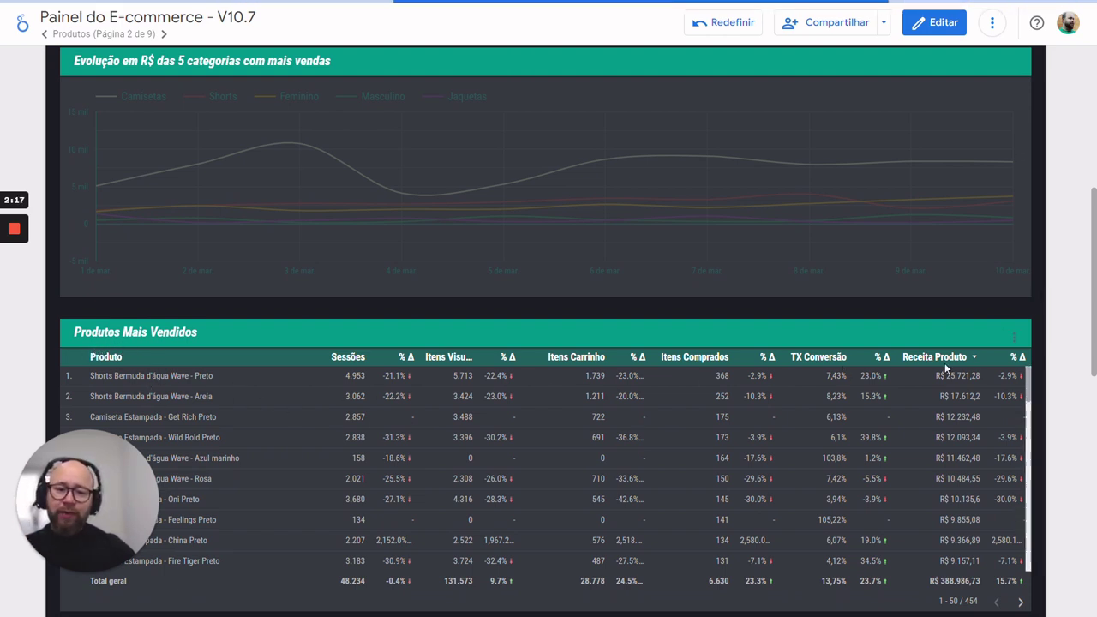
Compare the Categoria Com Mais Vendas figures with the individual products in the Produtos Mais Vendidos table.
scroll(1047, 311, up, 4)
scroll(1048, 309, up, 1)
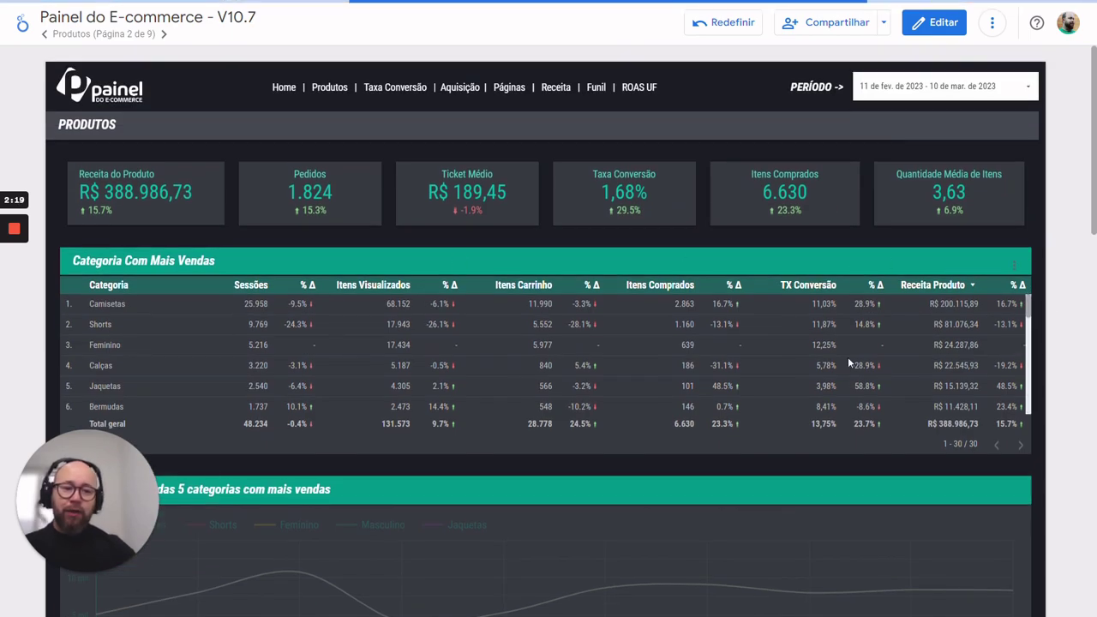
scroll(1074, 324, down, 2)
scroll(1077, 320, down, 4)
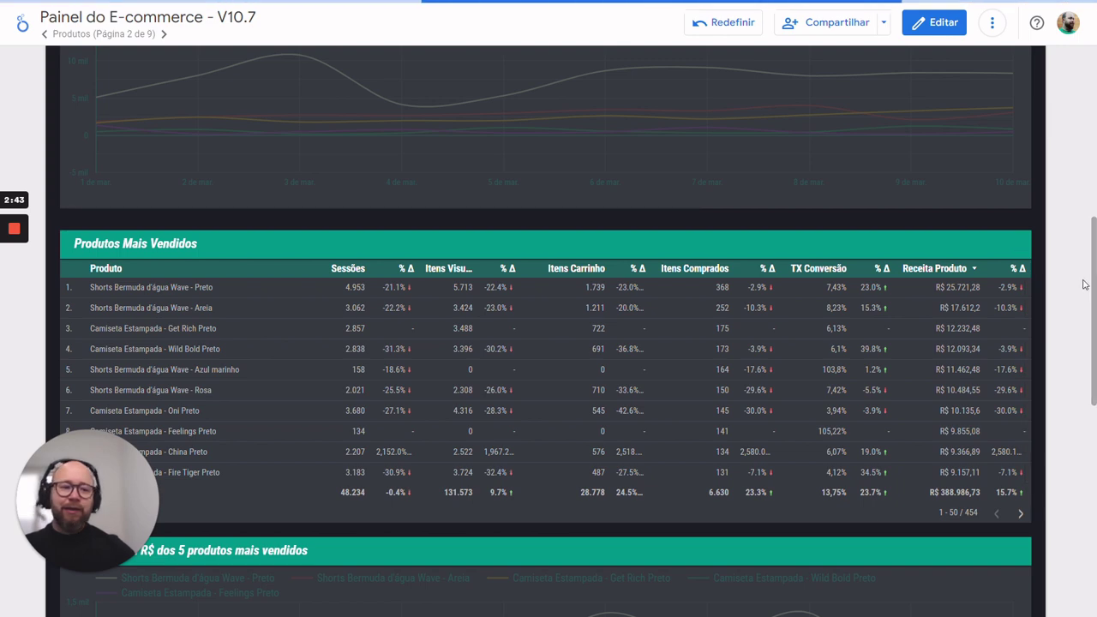
scroll(1084, 284, down, 2)
scroll(1014, 167, up, 8)
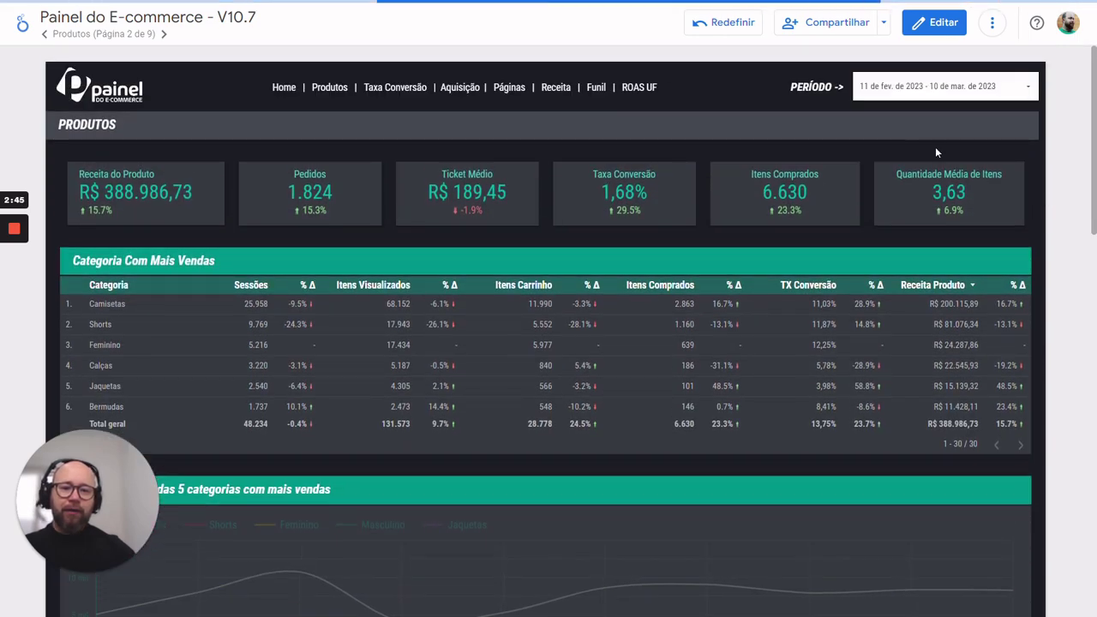
scroll(470, 378, down, 2)
scroll(127, 297, down, 2)
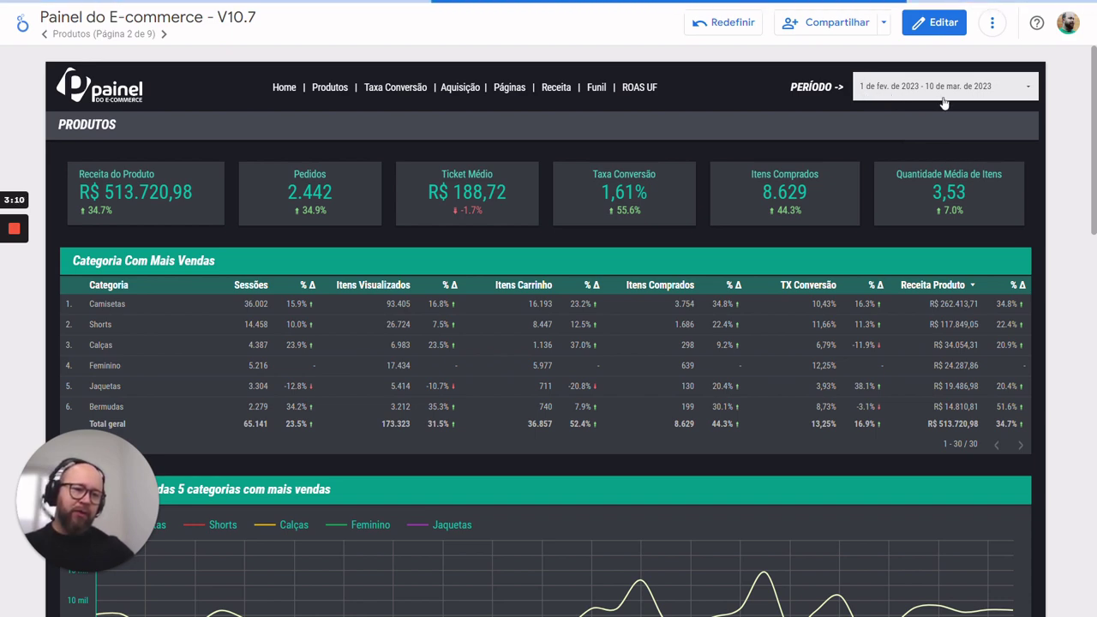
Inspect the daily revenue evolution of the five best-selling categories and the Produtos Mais Vendidos table from 1 February 2023.
scroll(1038, 258, down, 2)
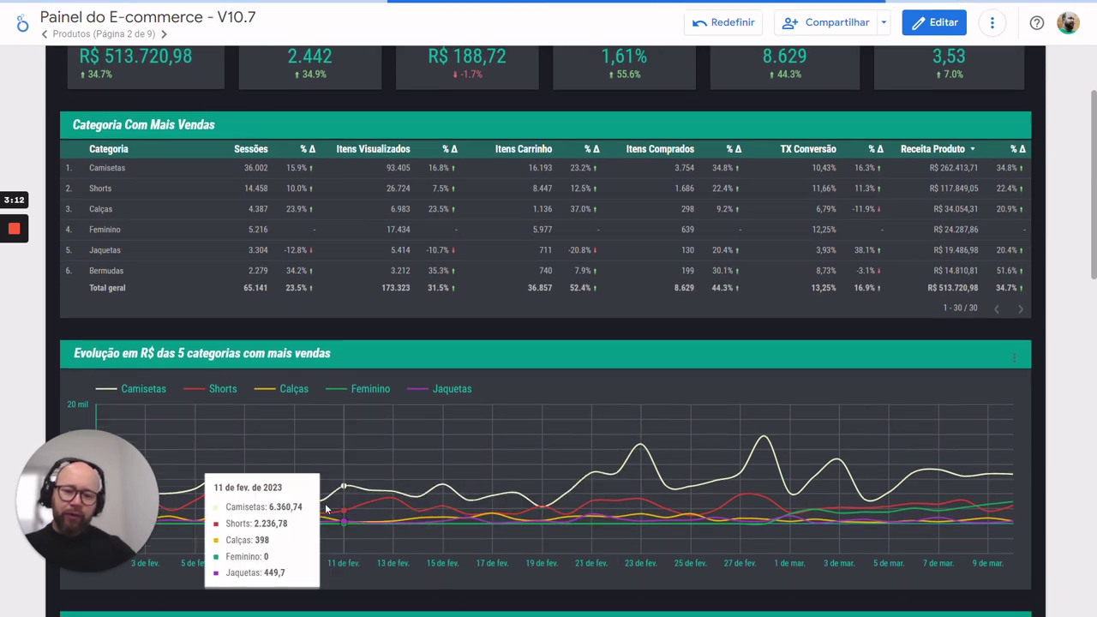
scroll(289, 496, down, 1)
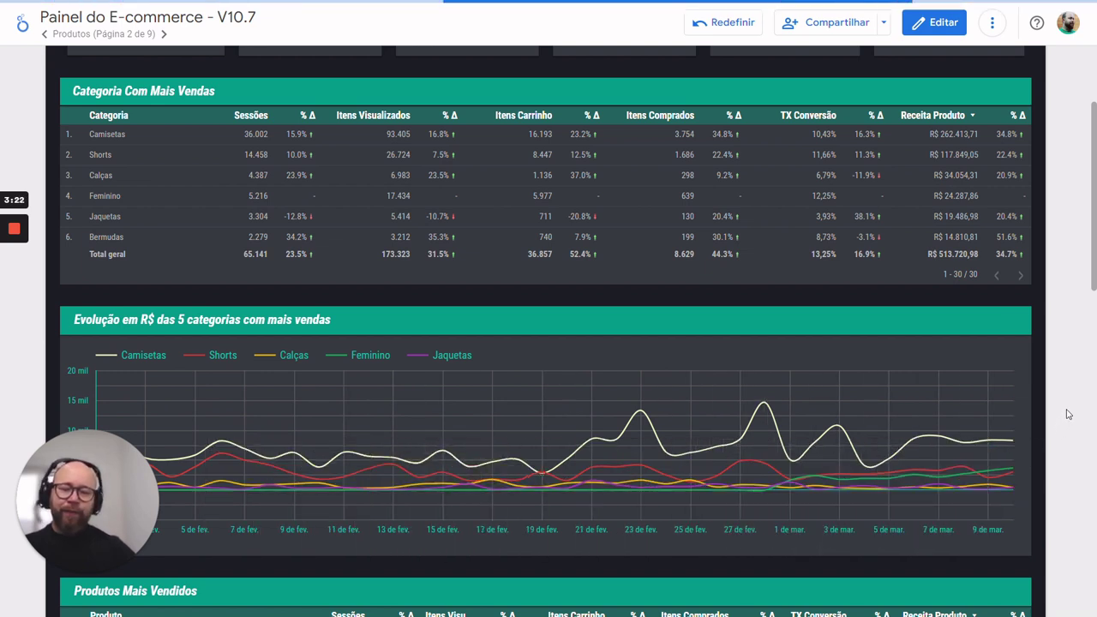
scroll(1069, 414, down, 7)
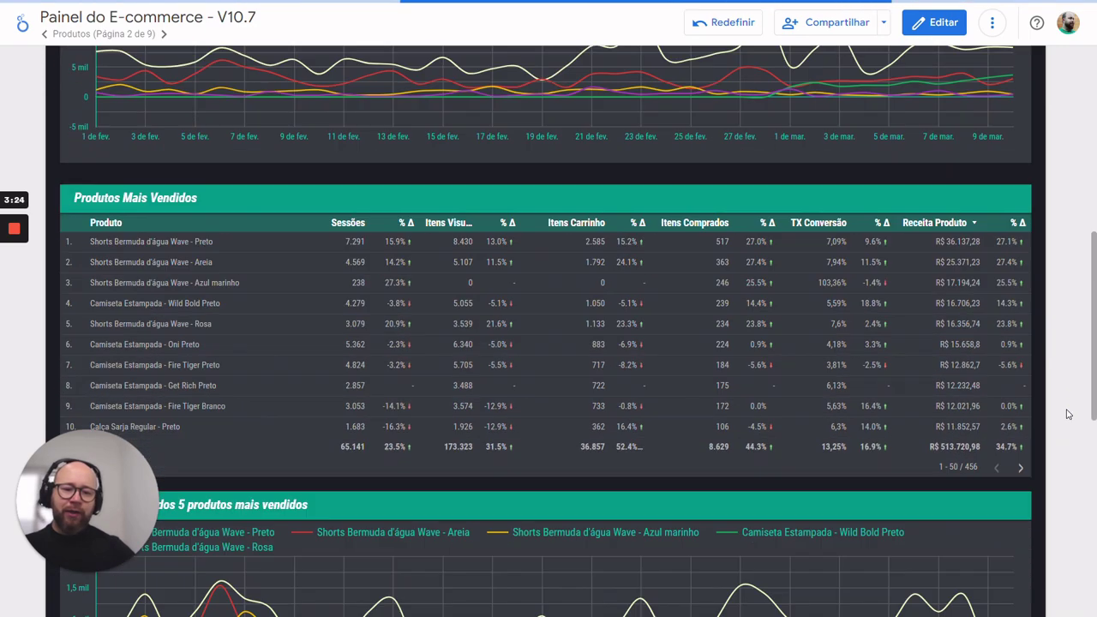
Examine the revenue evolution of the five best-selling products and the category revenue tables by state and city.
scroll(897, 478, down, 1)
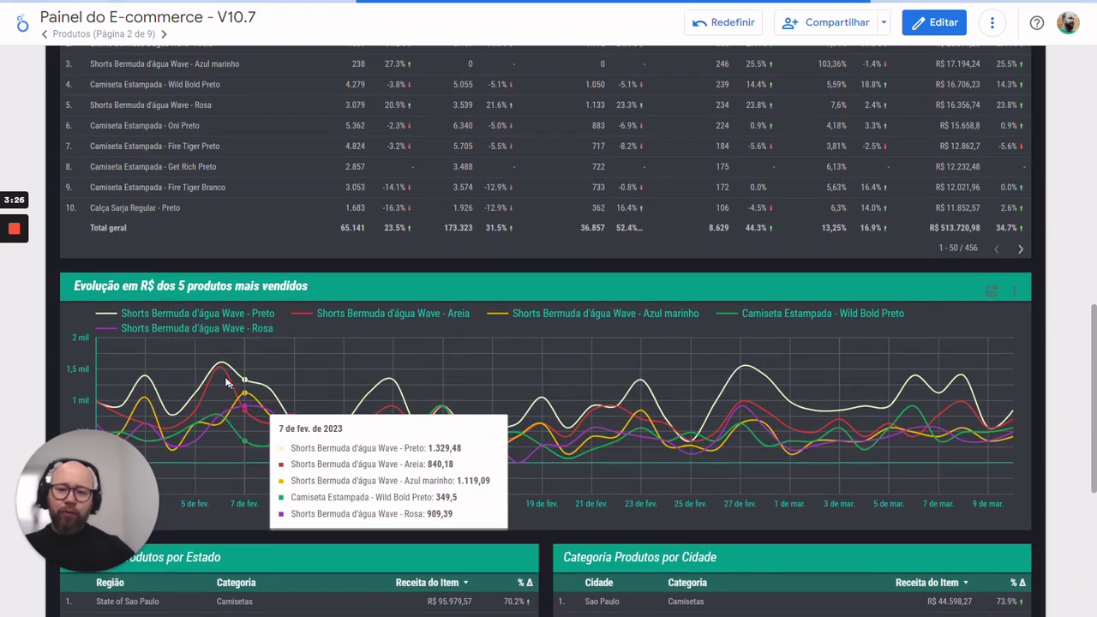
drag(122, 323, 241, 317)
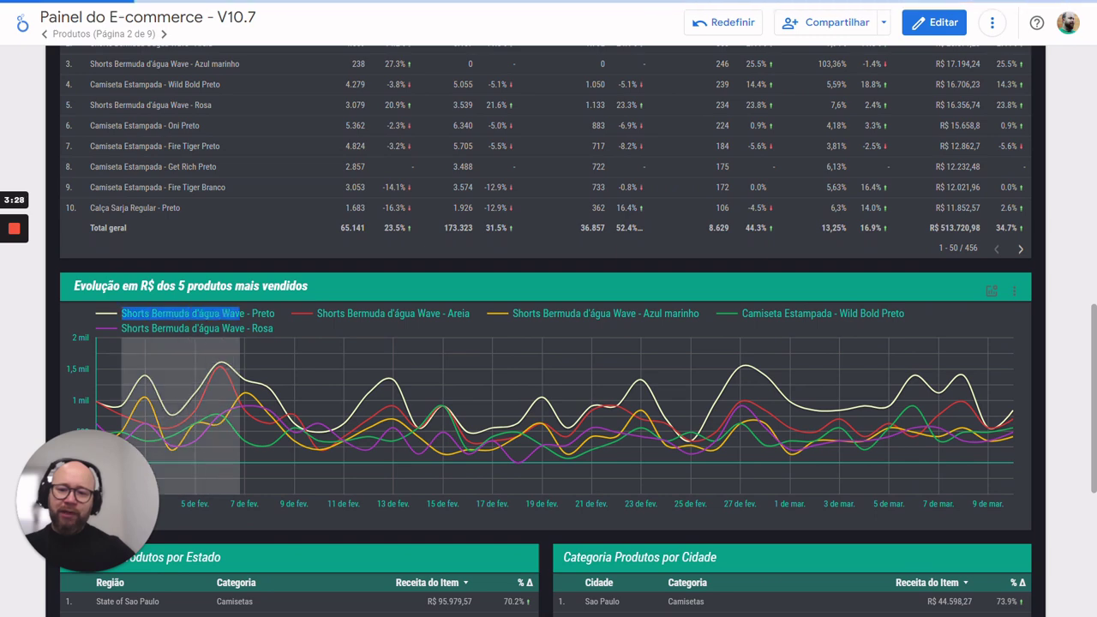
click(1073, 344)
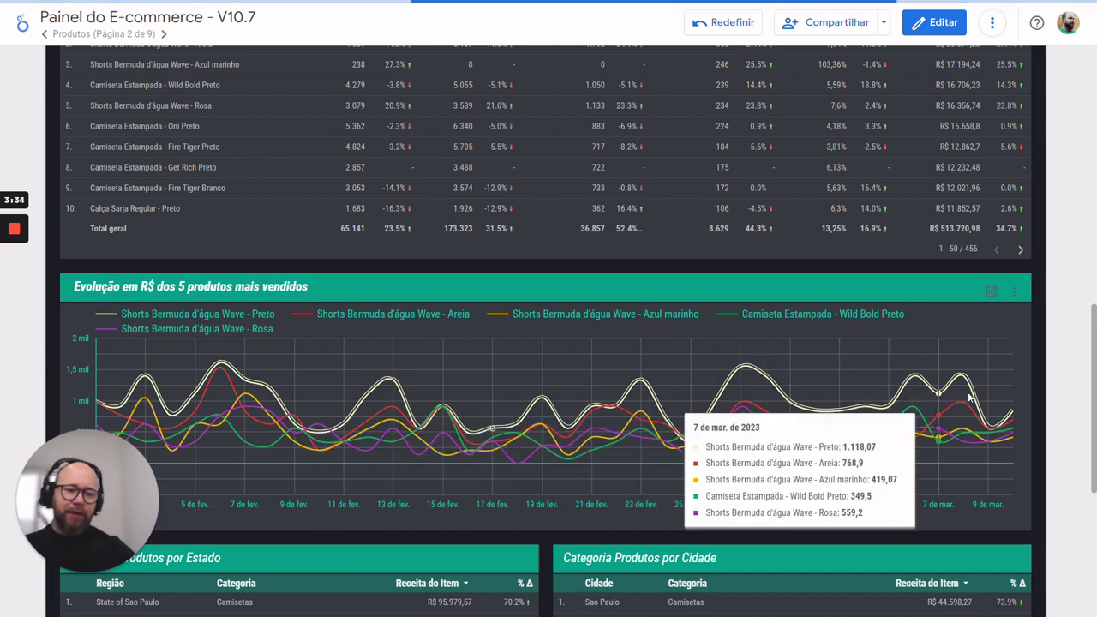
scroll(1033, 382, down, 5)
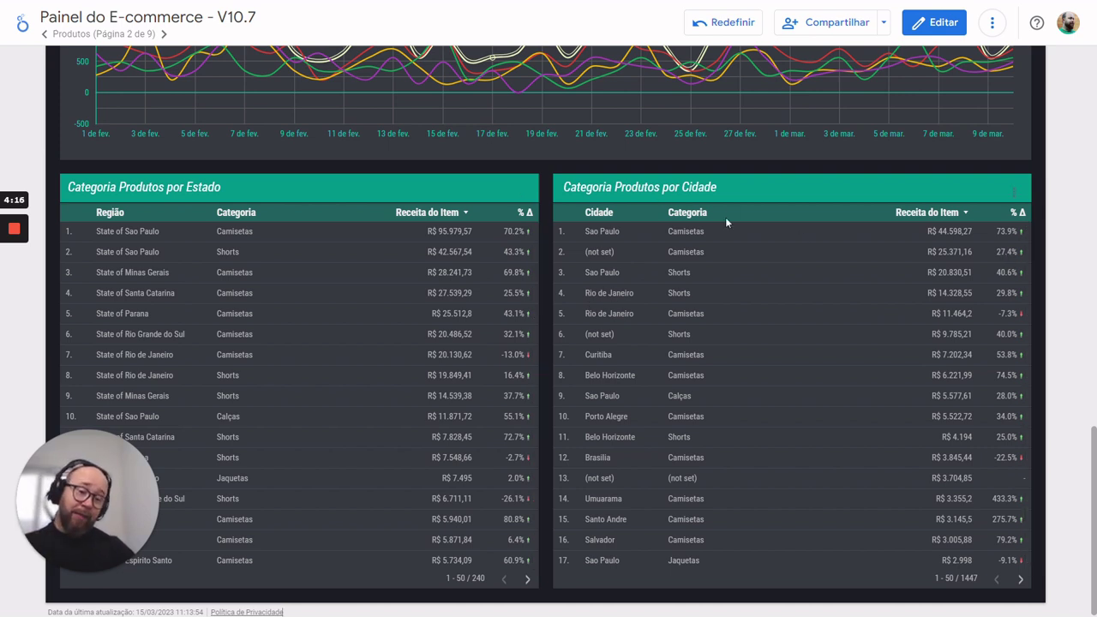
scroll(1096, 281, down, 1)
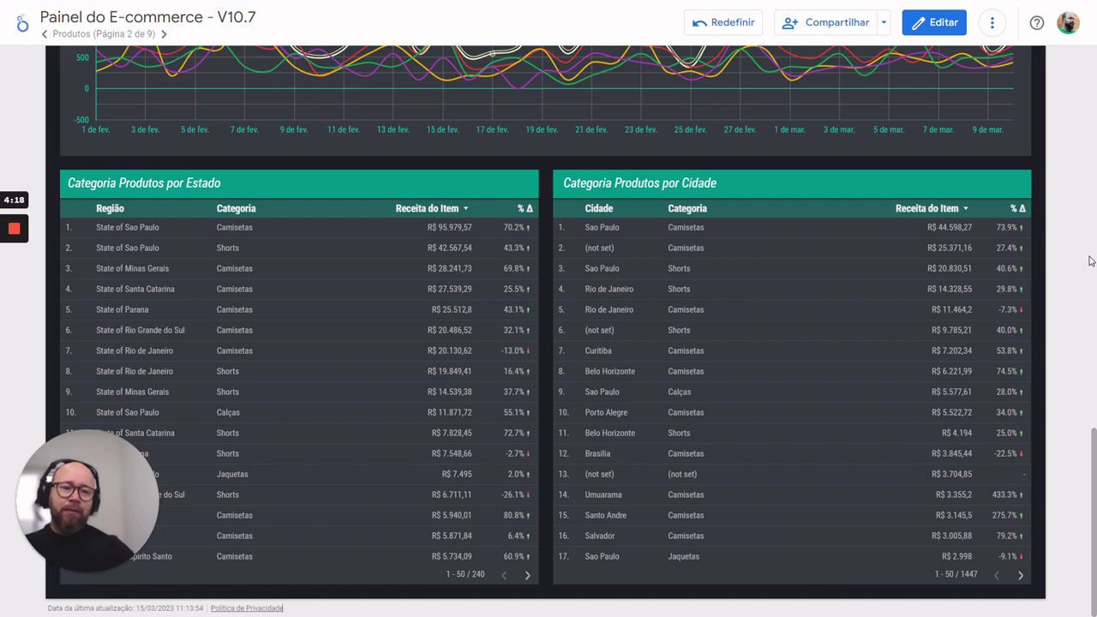
Set the report period to 1 March 2023 through 10 March 2023 and apply it.
scroll(1091, 261, up, 15)
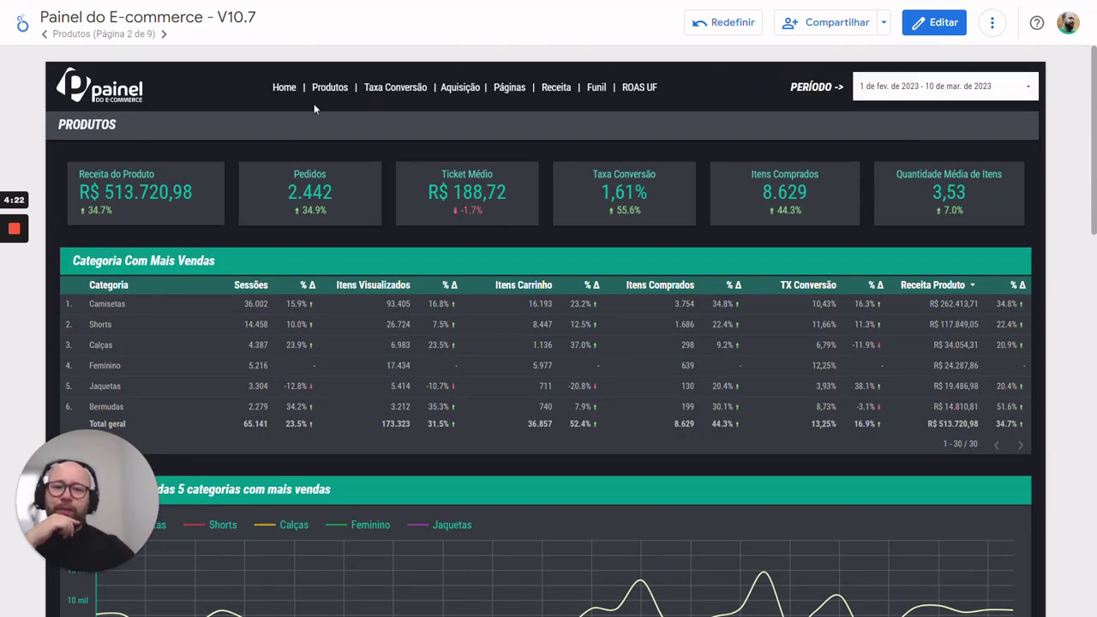
click(917, 85)
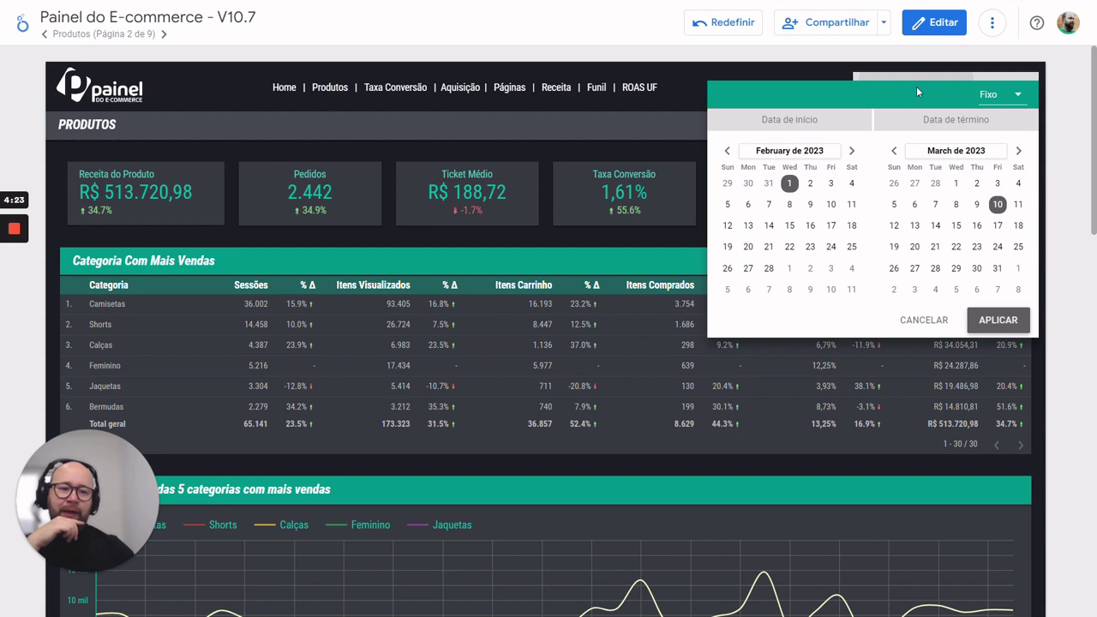
click(792, 271)
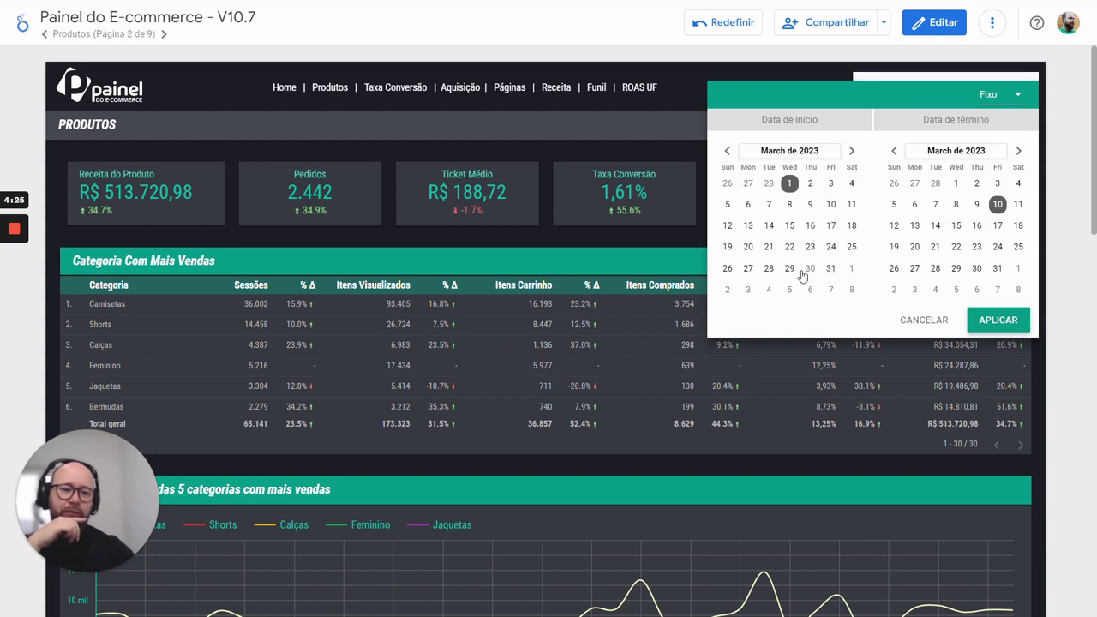
click(999, 320)
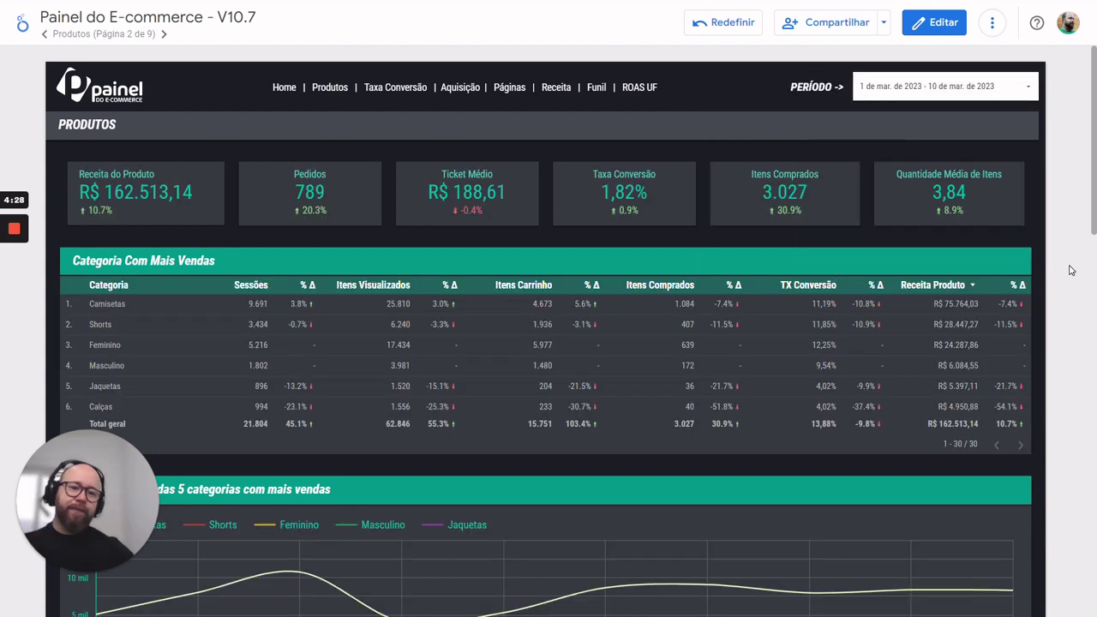
Open the Taxa de Conversão page and review its conversion trend, best-seller tables and conversion by Origem/Mídia and campaign.
scroll(1070, 270, down, 2)
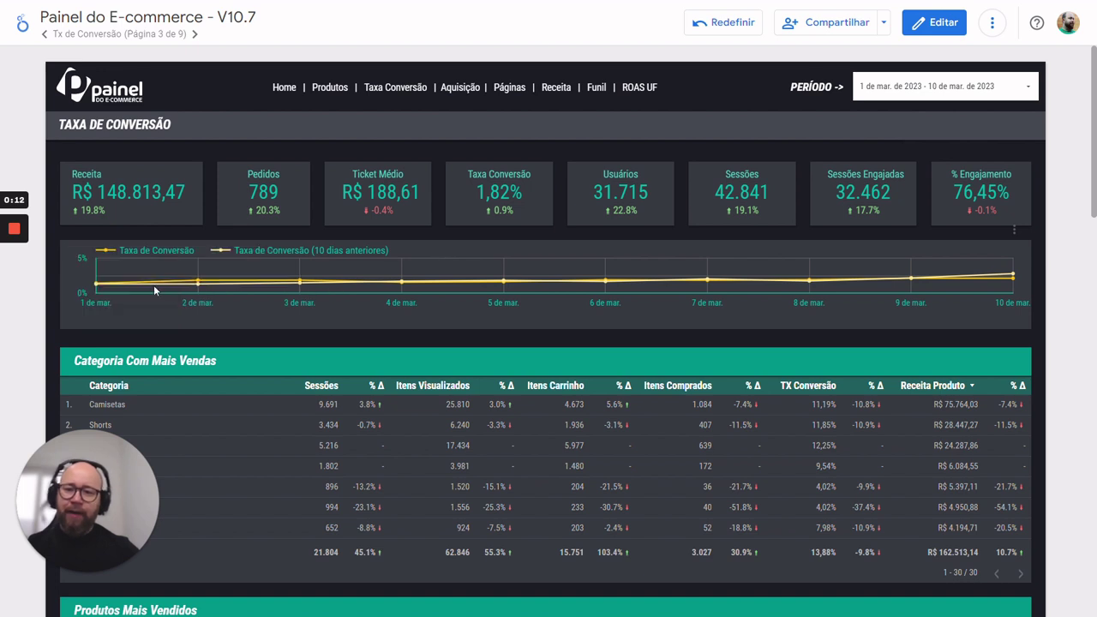
mouse_move(159, 279)
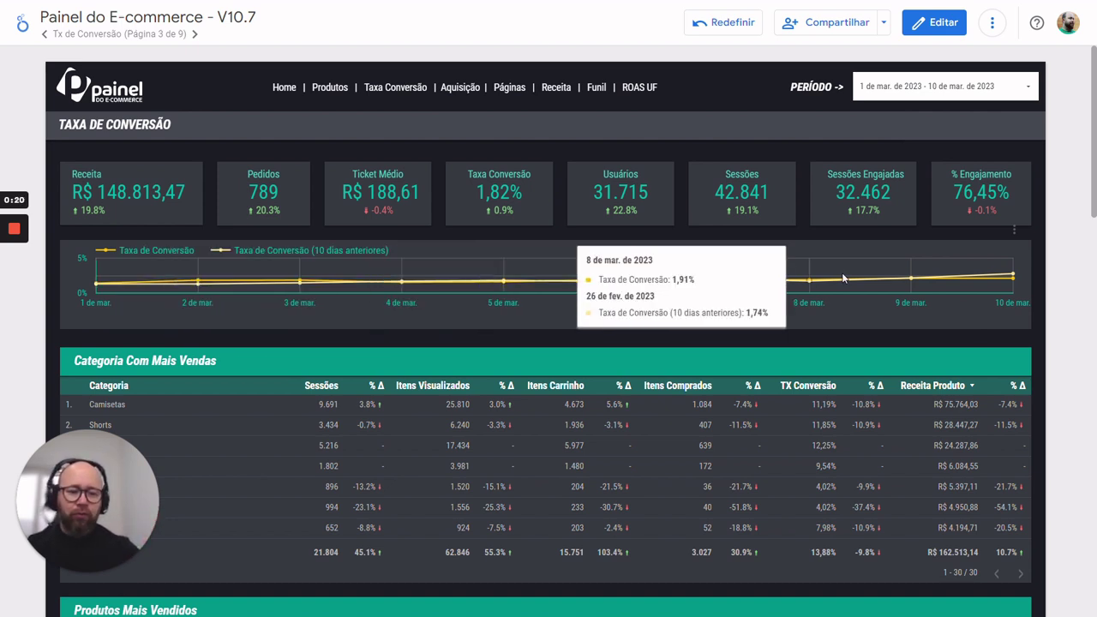
scroll(1076, 221, down, 3)
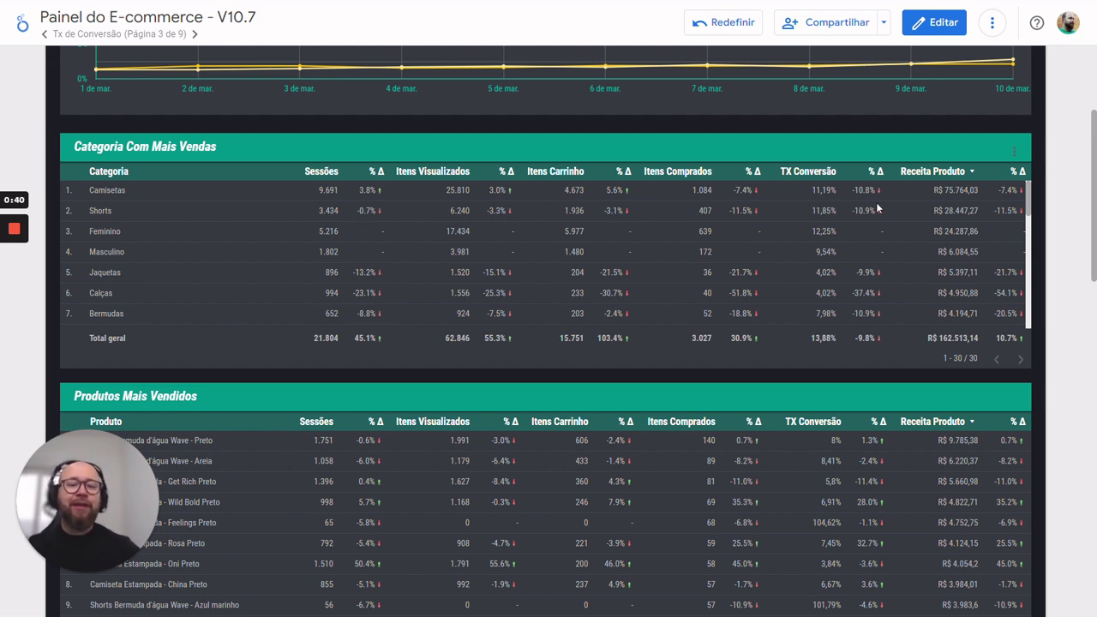
scroll(1072, 156, down, 4)
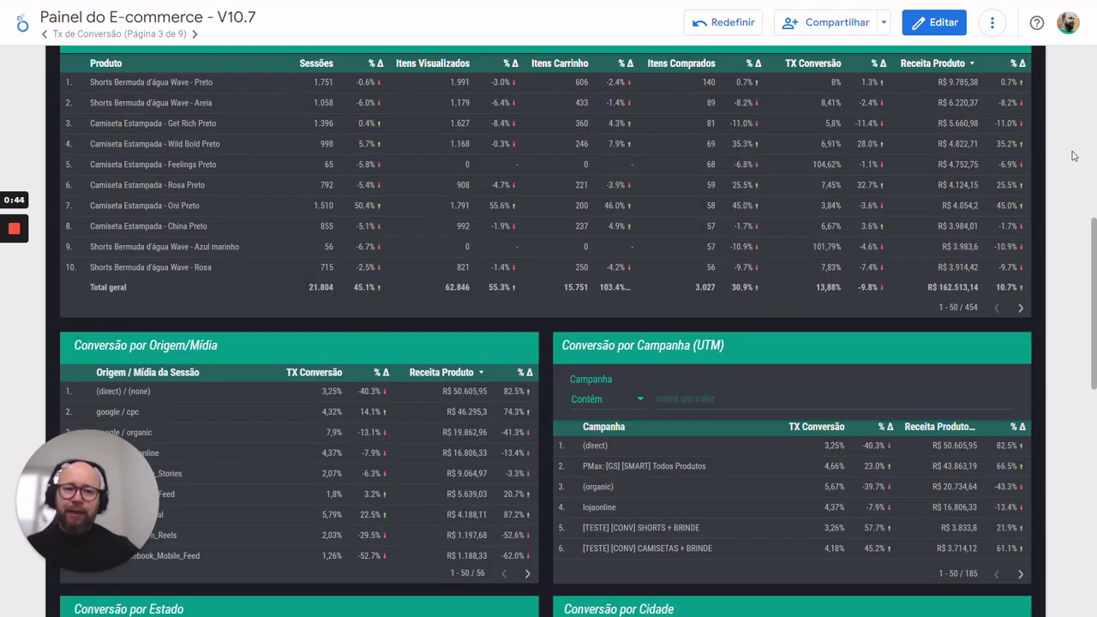
scroll(1072, 156, down, 1)
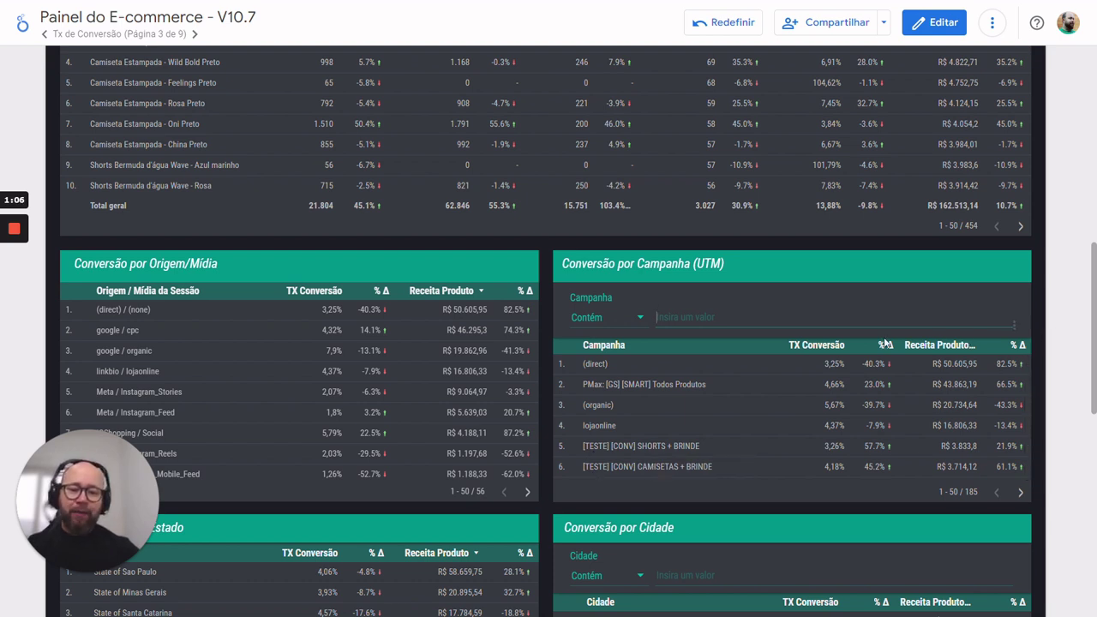
Filter the Conversão por Campanha (UTM) table to campaigns containing "[CONV]".
click(854, 343)
text([conv)
key(BackSpace)
key(BackSpace)
key(BackSpace)
key(BackSpace)
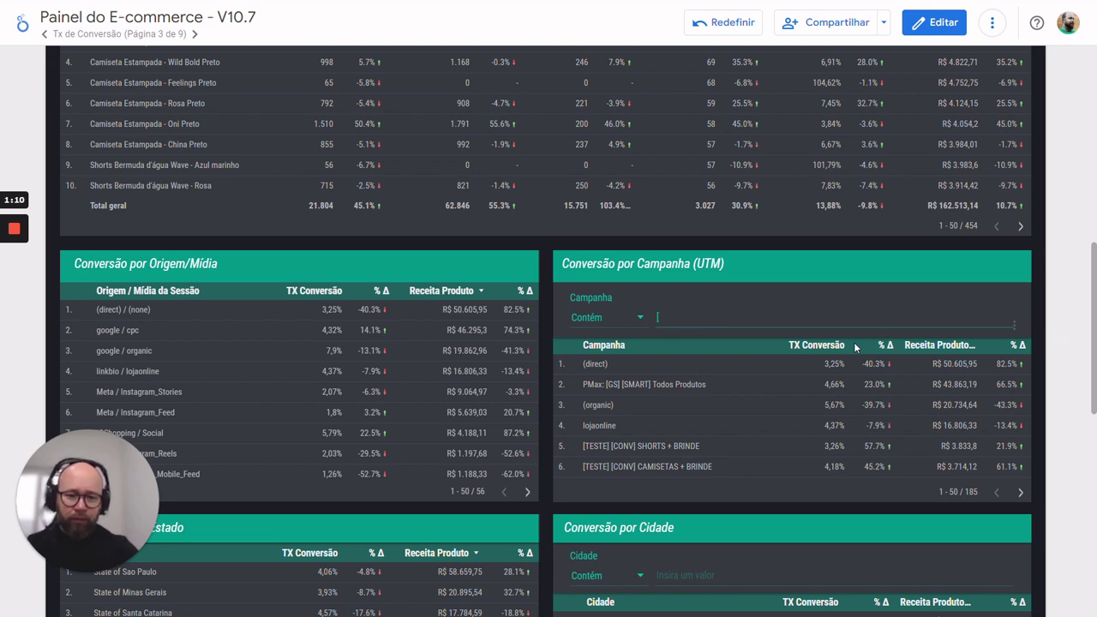
key(Caps_Lock)
text(CONV)
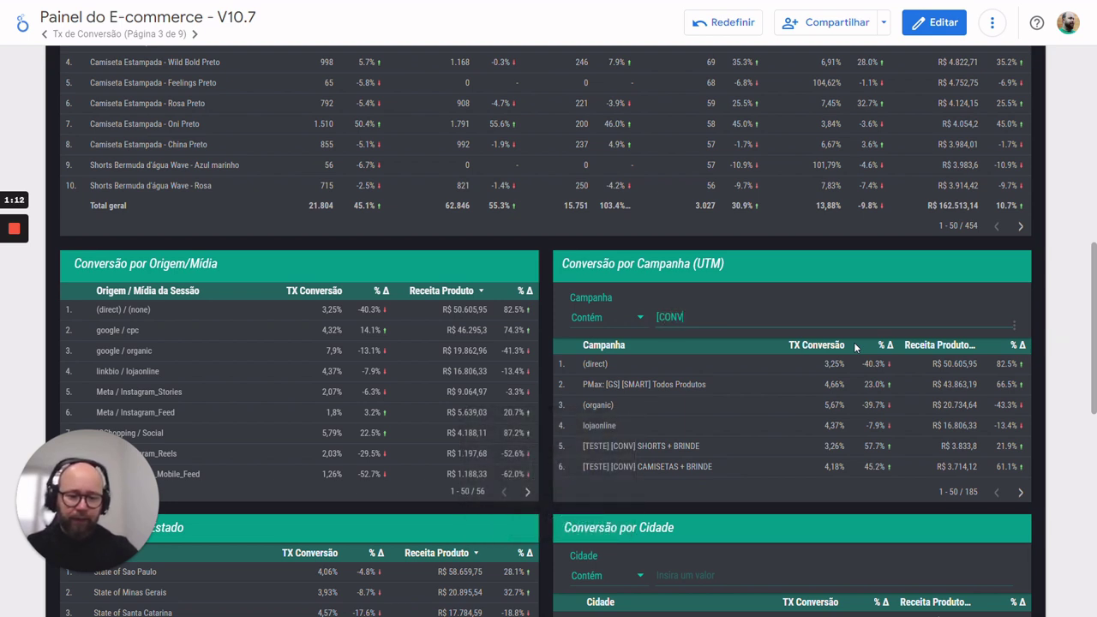
text(])
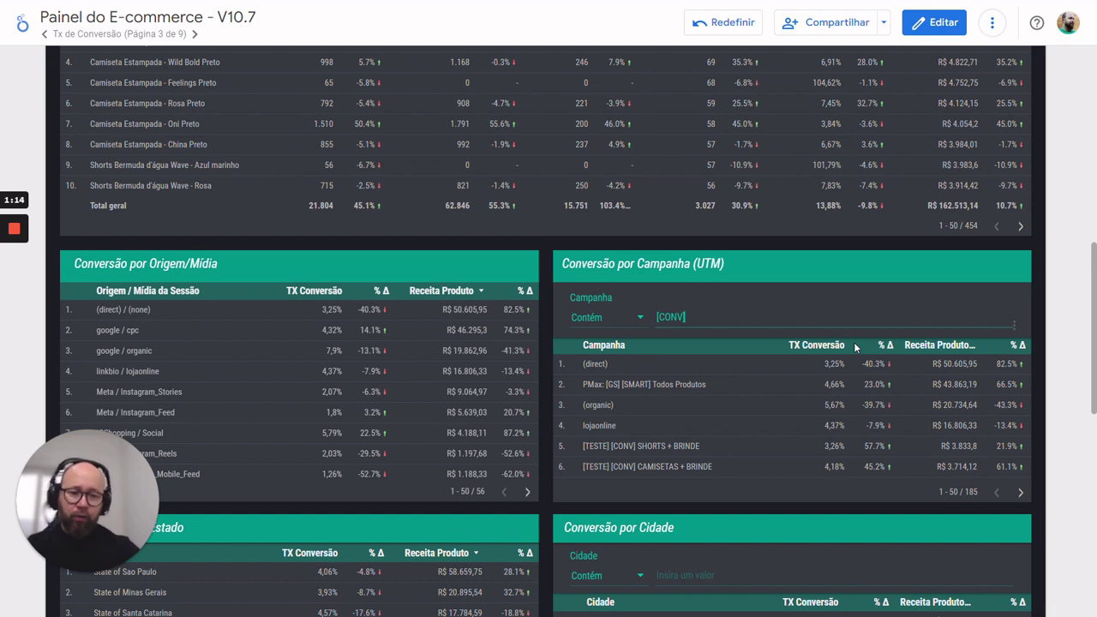
key(Return)
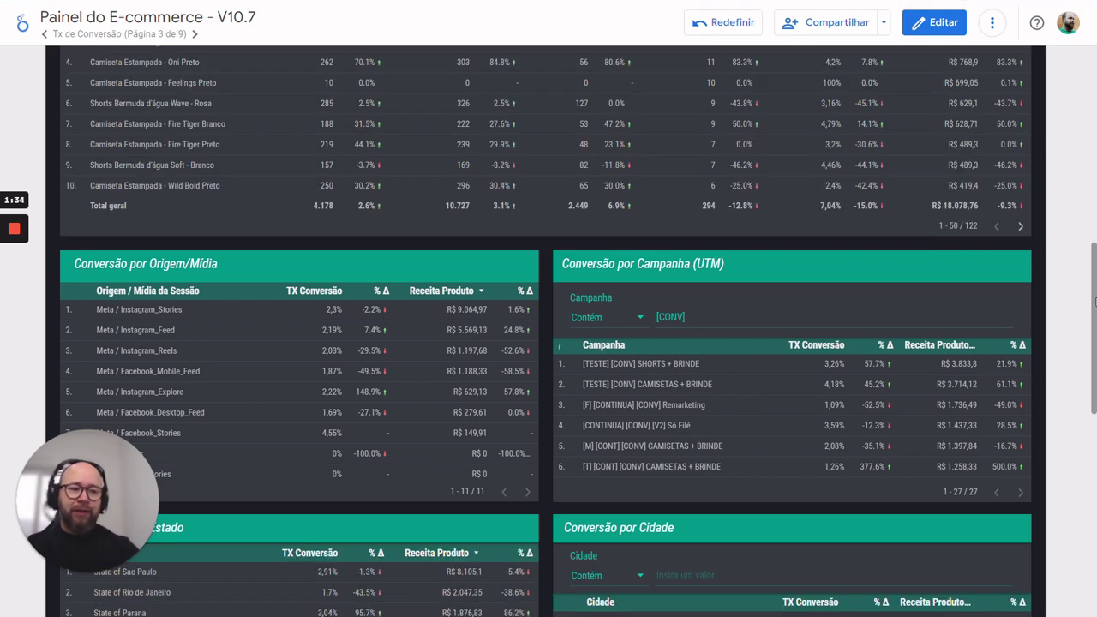
Review the filtered conversion tables by state, city, device and default channel group.
scroll(1095, 227, up, 3)
drag(1095, 227, 1095, 333)
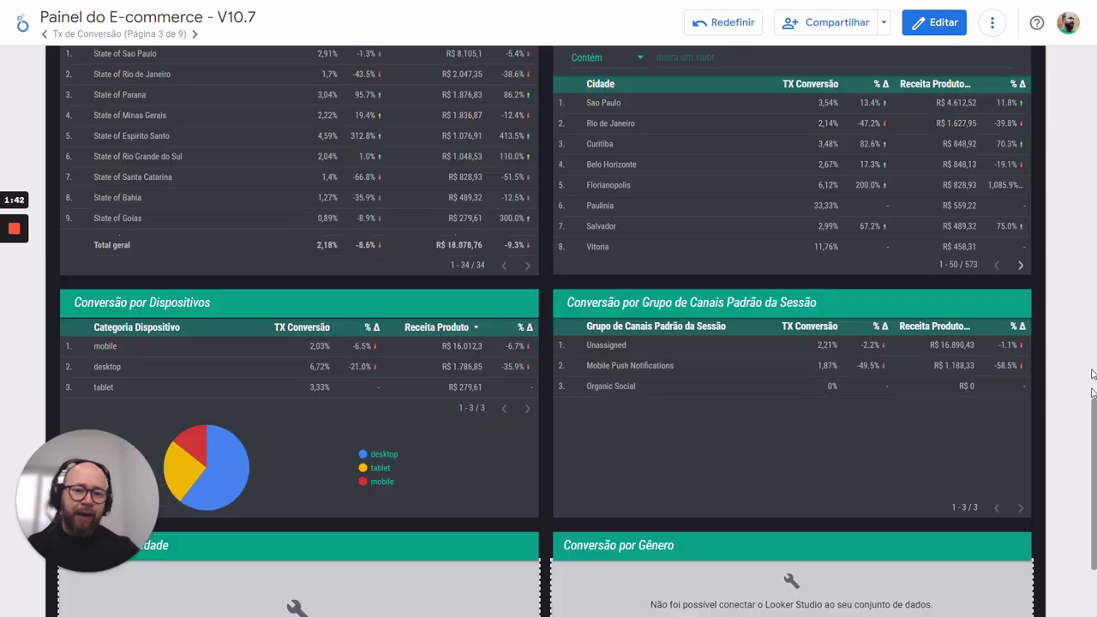
drag(1093, 409, 1093, 360)
scroll(1094, 360, up, 1)
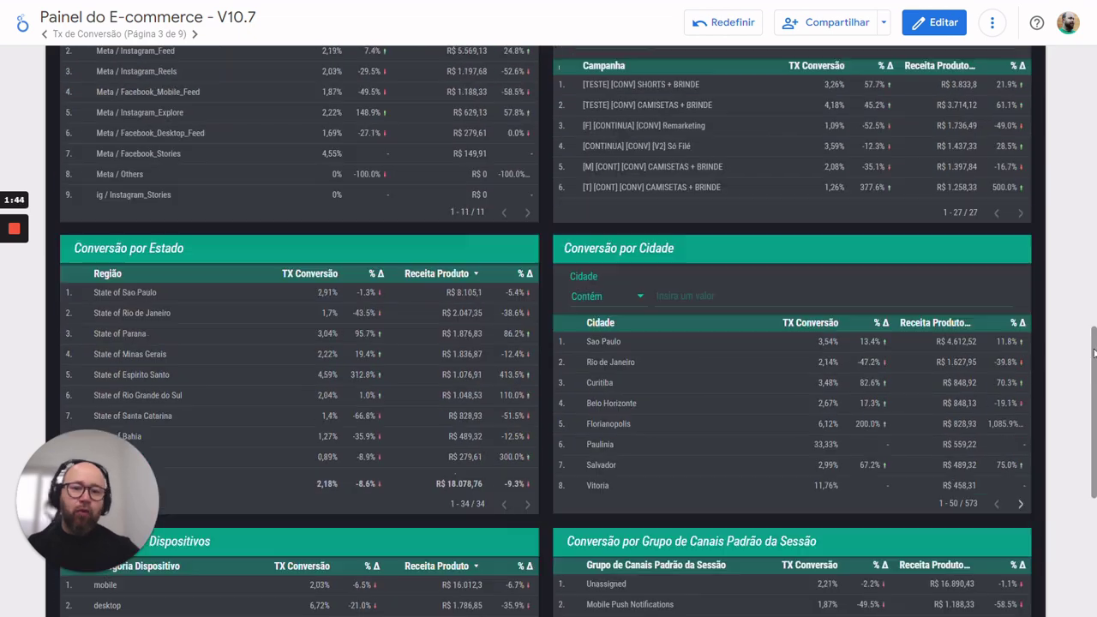
Clear the "[CONV]" filter from the Conversão por Campanha (UTM) table so all campaigns are included.
scroll(716, 285, up, 2)
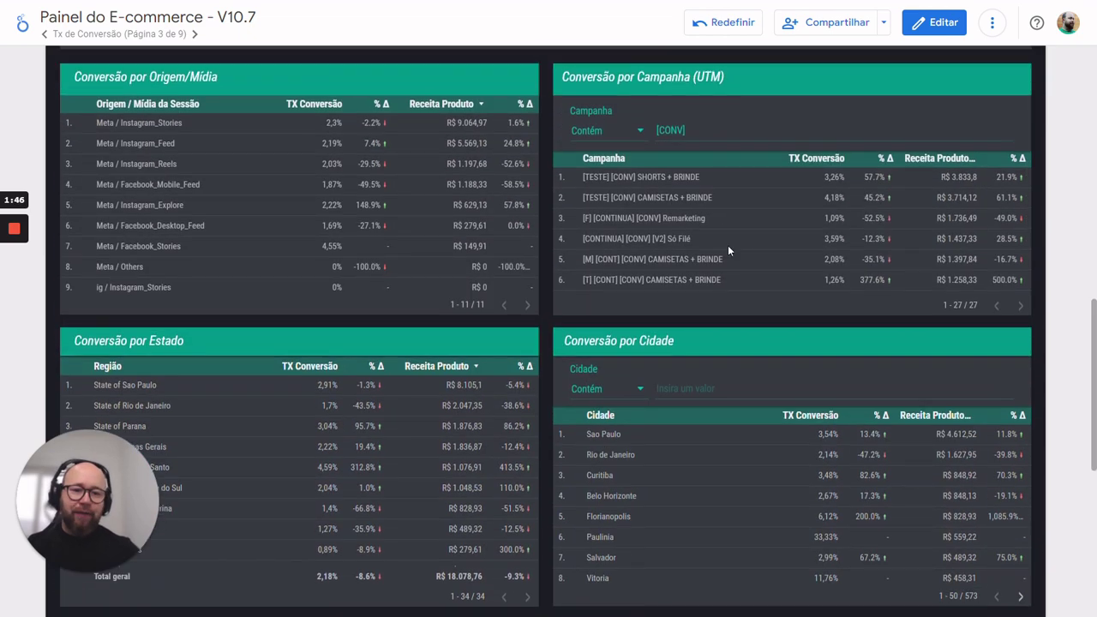
scroll(716, 286, up, 1)
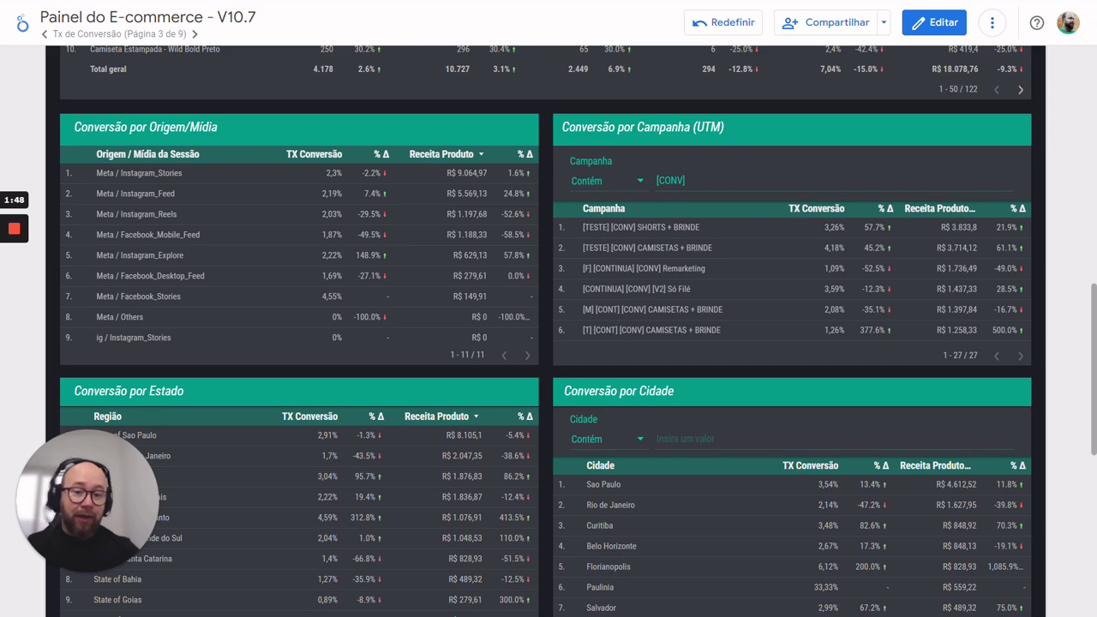
drag(1095, 296, 1095, 247)
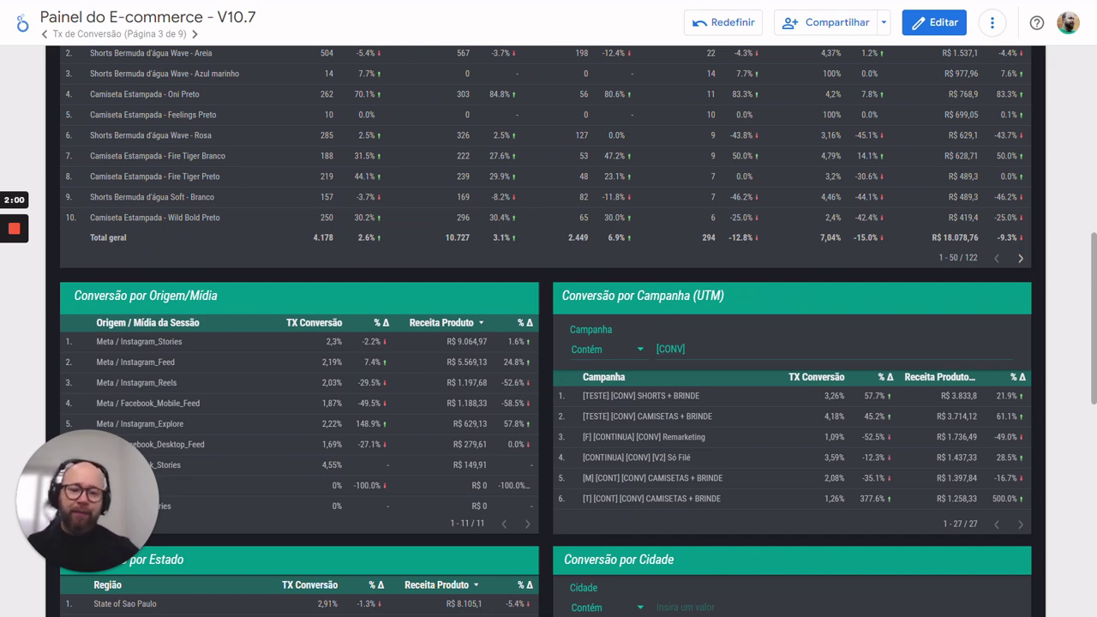
click(670, 349)
key(BackSpace)
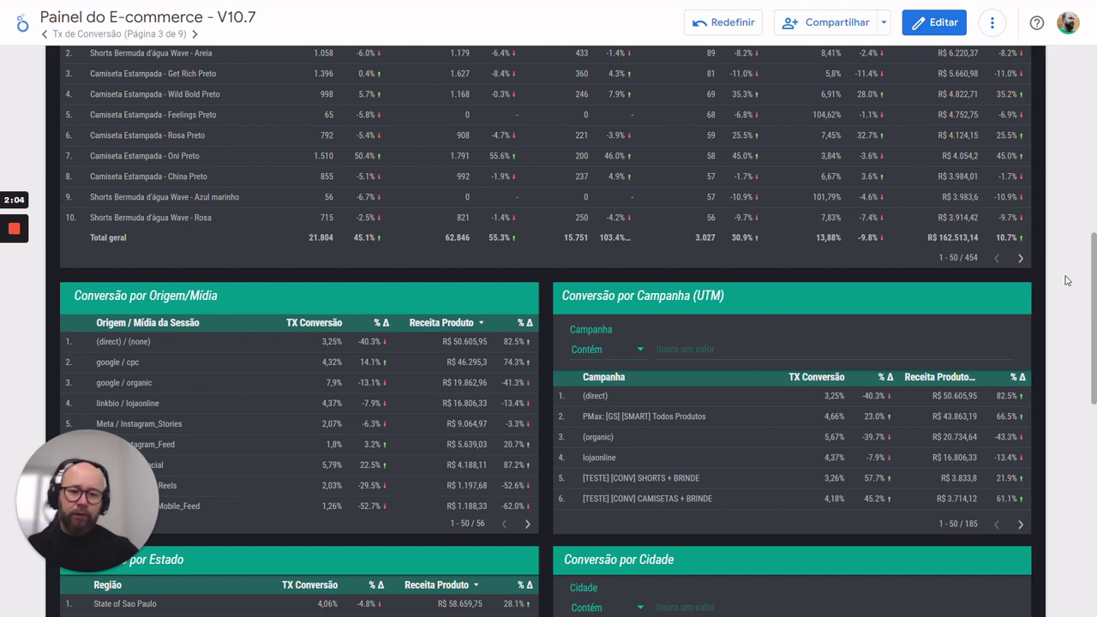
Review the unfiltered conversion tables by state, city, device, default channel group, age, gender and new or returning users.
scroll(1068, 281, down, 4)
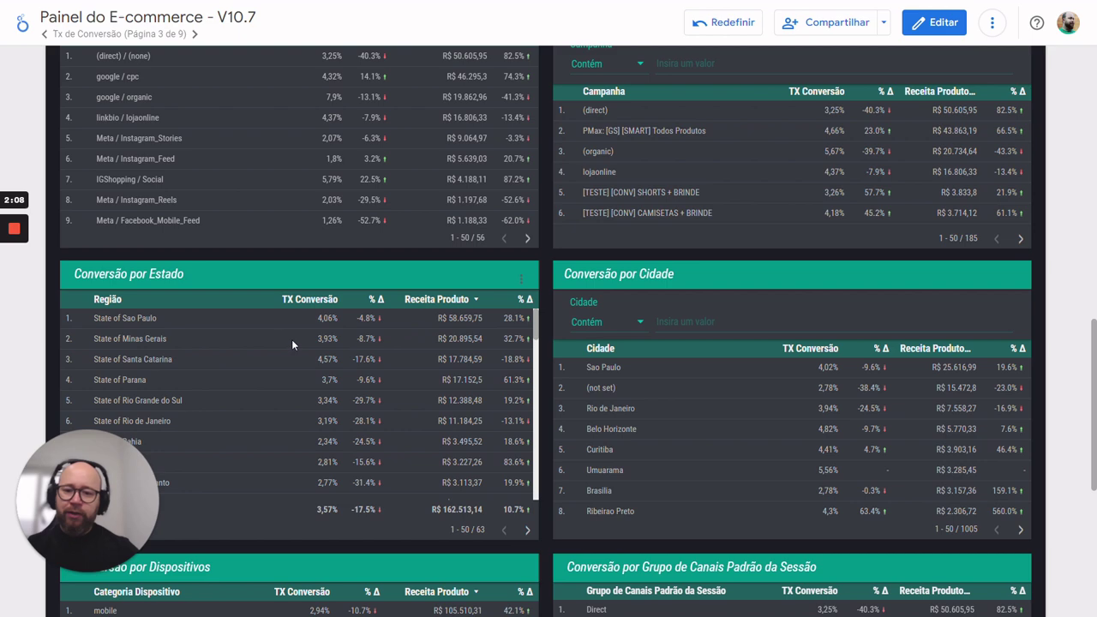
scroll(1076, 262, down, 3)
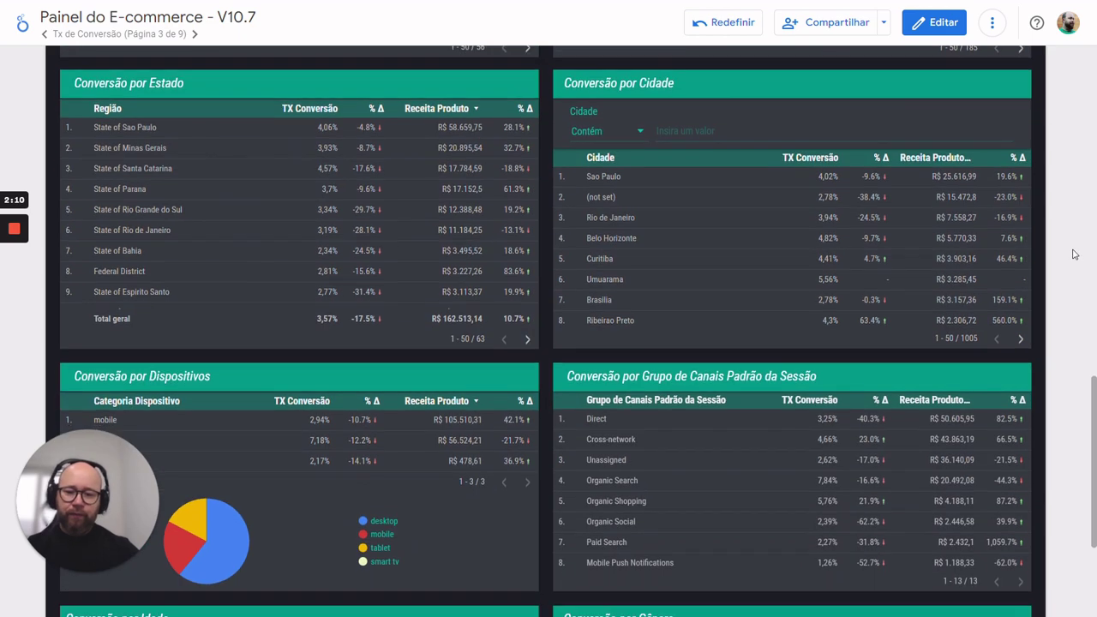
scroll(990, 274, down, 1)
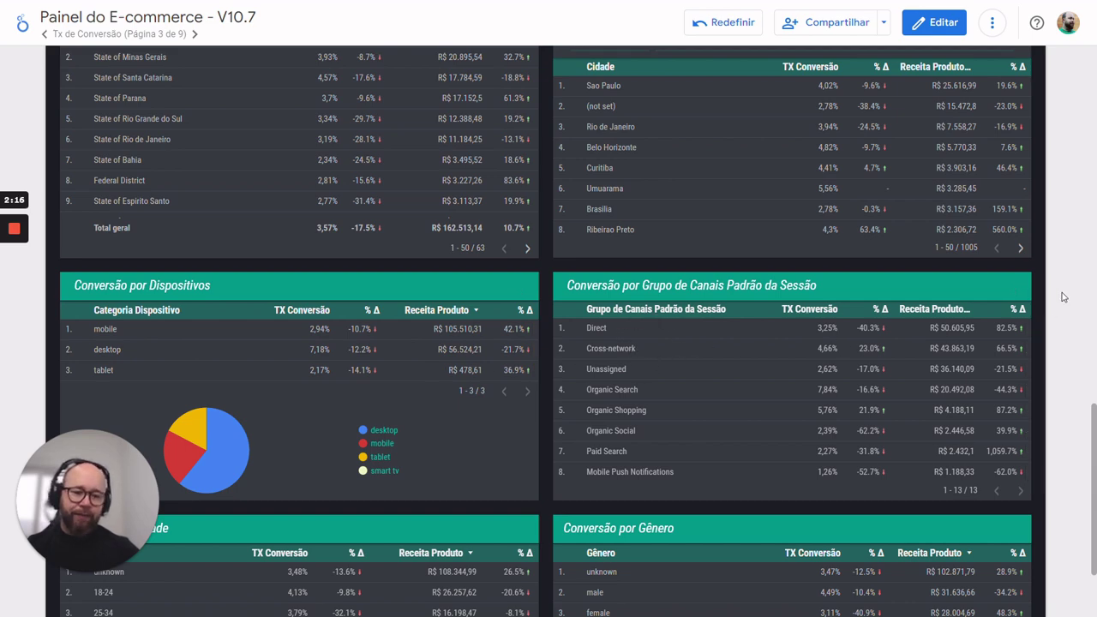
scroll(1058, 295, down, 3)
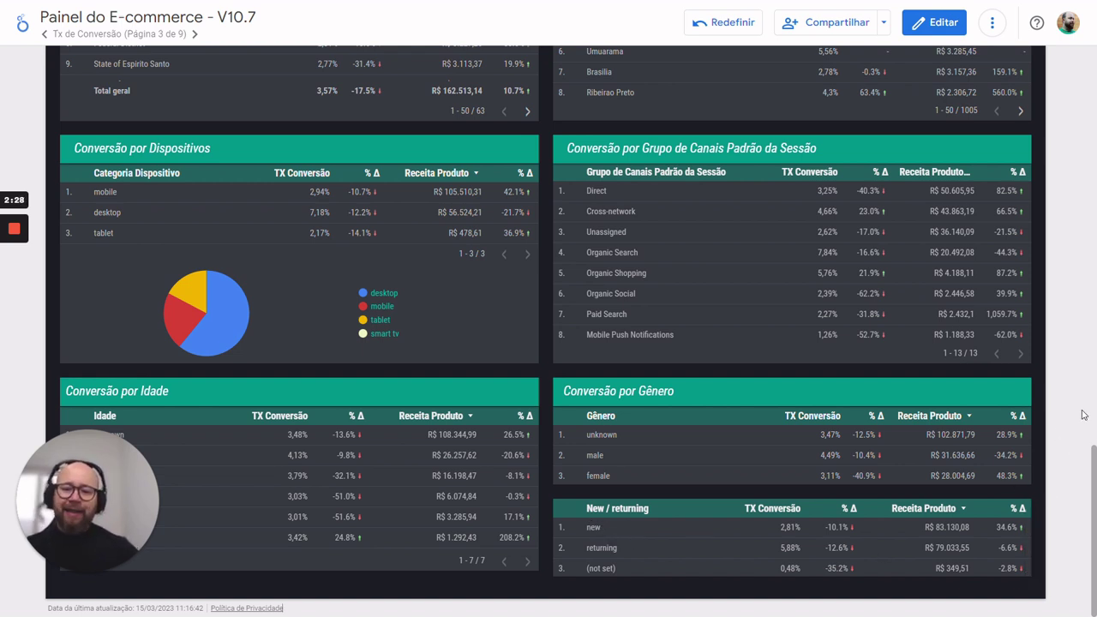
scroll(1083, 415, up, 10)
scroll(1083, 414, up, 3)
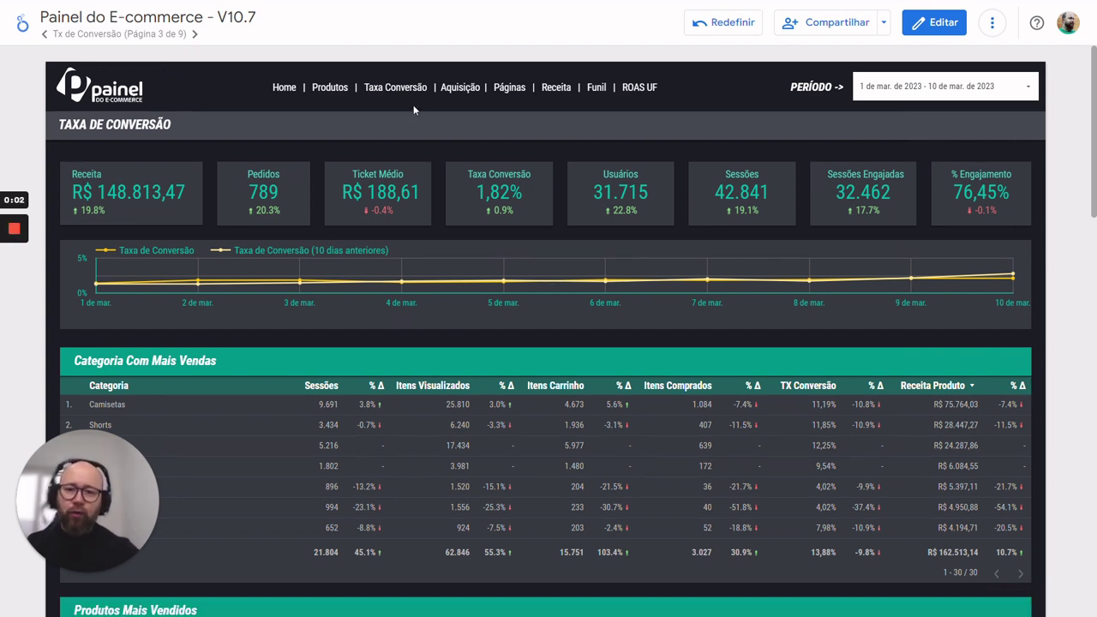
Open the Aquisição page and review revenue and conversion in the Agrupamento de Canal Padrão and Origem / Mídia tables.
click(462, 89)
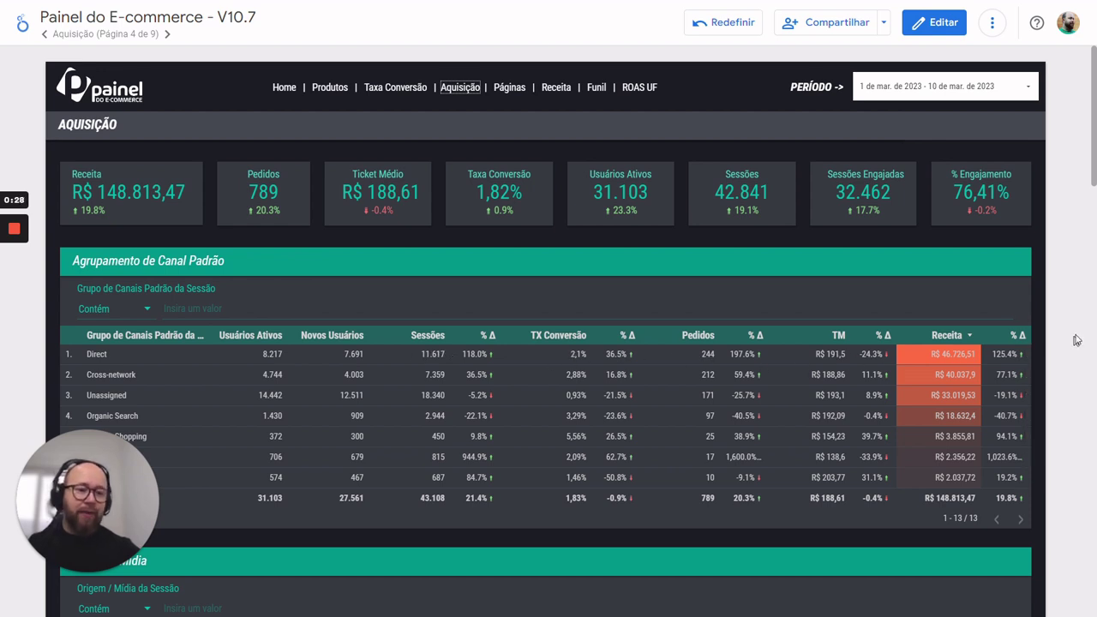
scroll(1063, 315, down, 3)
scroll(1063, 315, up, 1)
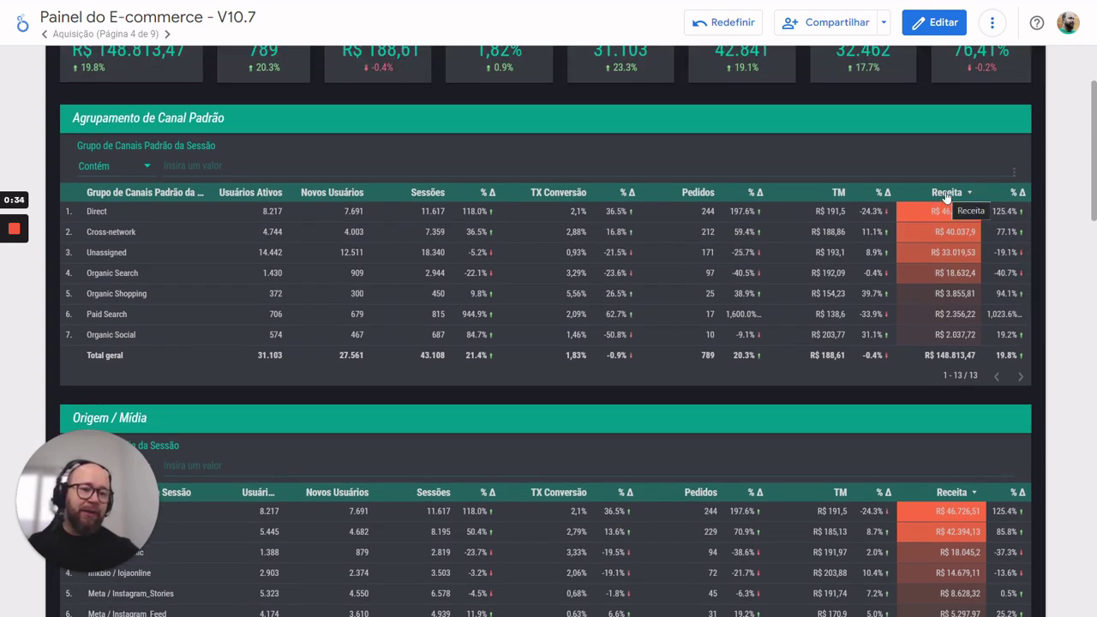
scroll(1025, 224, up, 3)
scroll(1025, 224, down, 3)
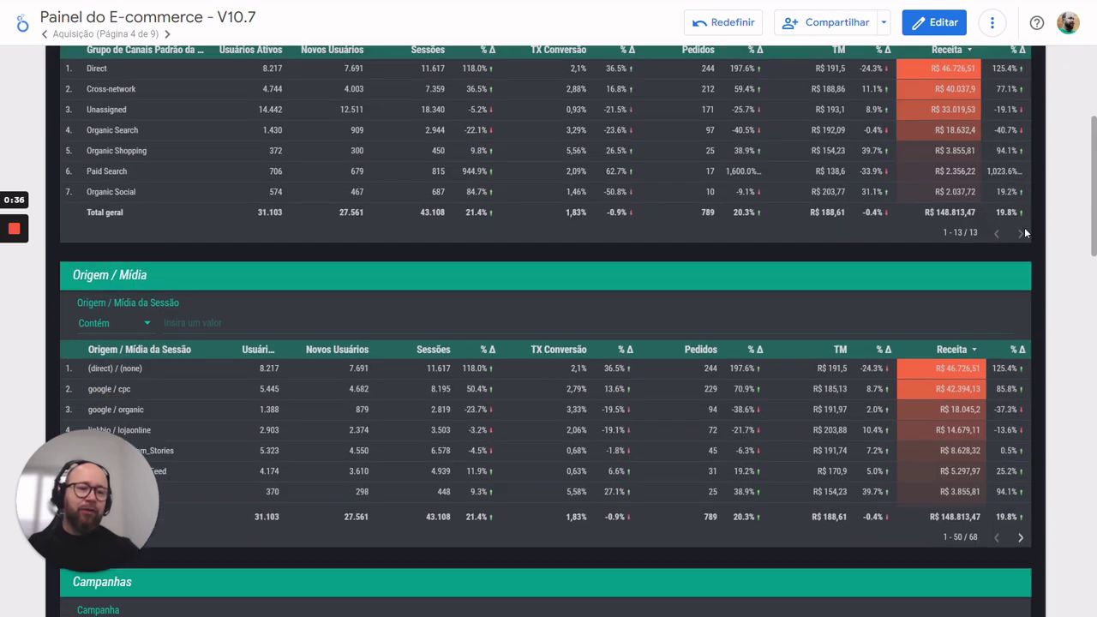
scroll(944, 176, up, 1)
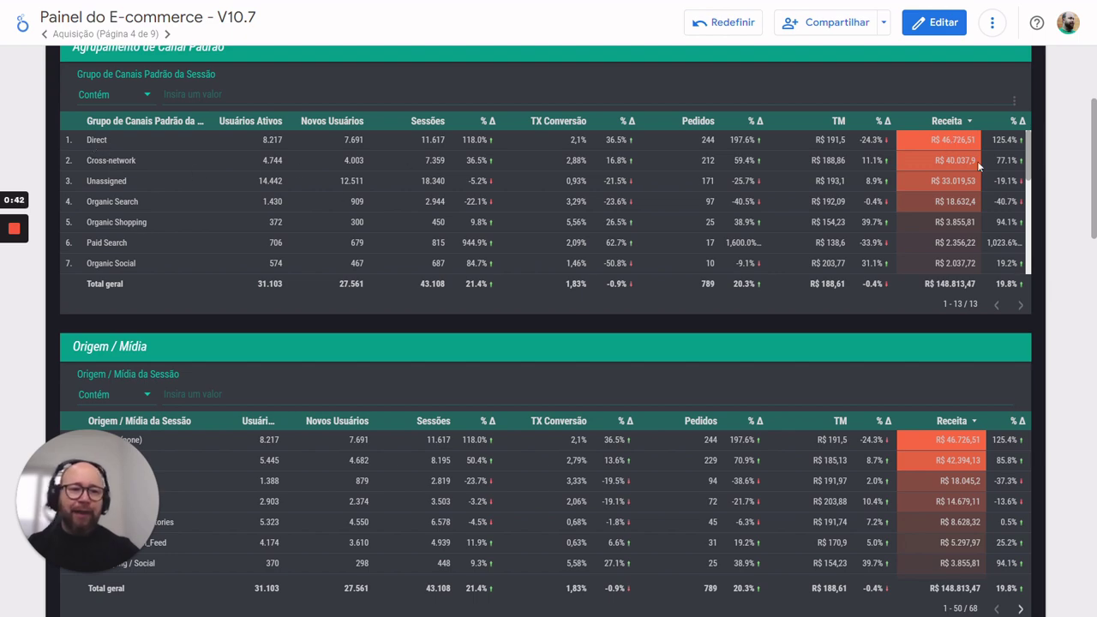
scroll(1078, 141, down, 3)
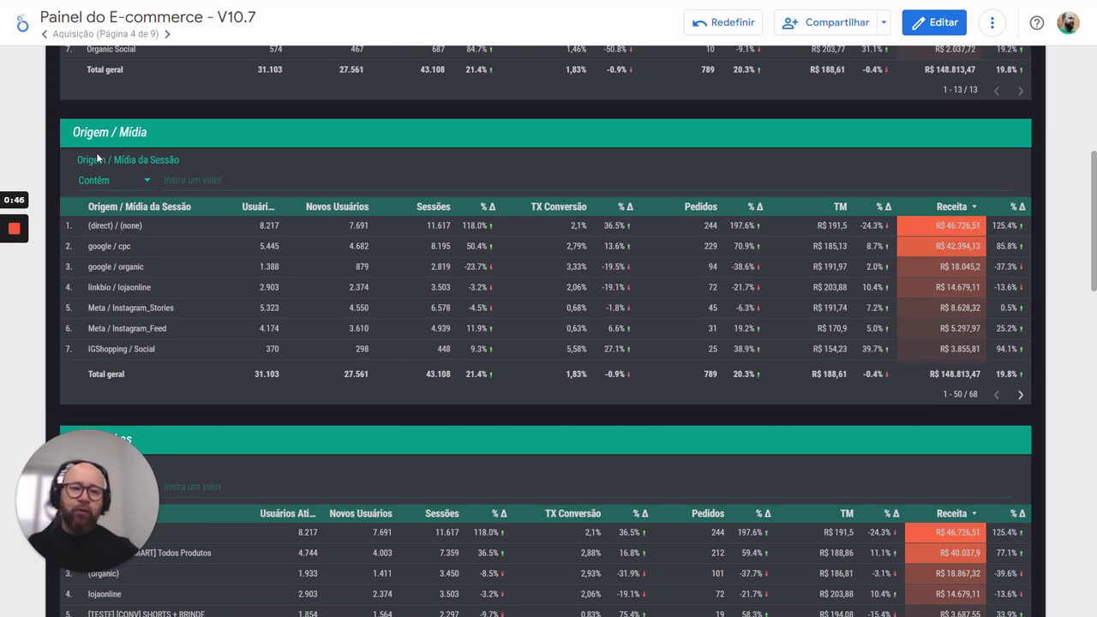
scroll(1041, 247, up, 4)
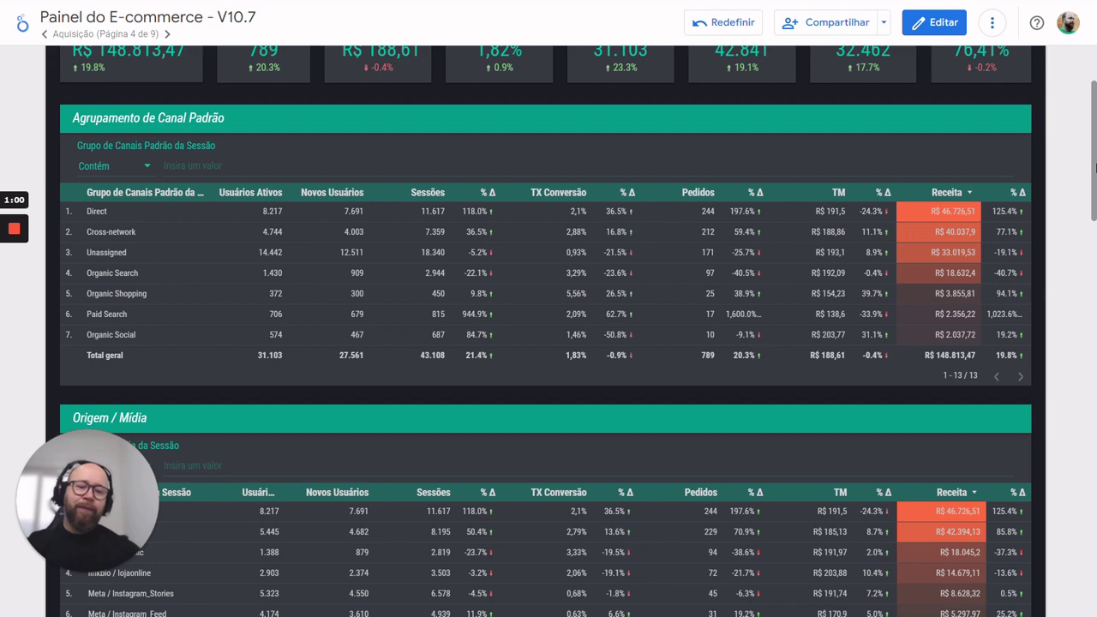
Compare the acquisition results by channel group, Origem / Mídia and campaign, down to the Campanhas table.
scroll(1089, 169, down, 1)
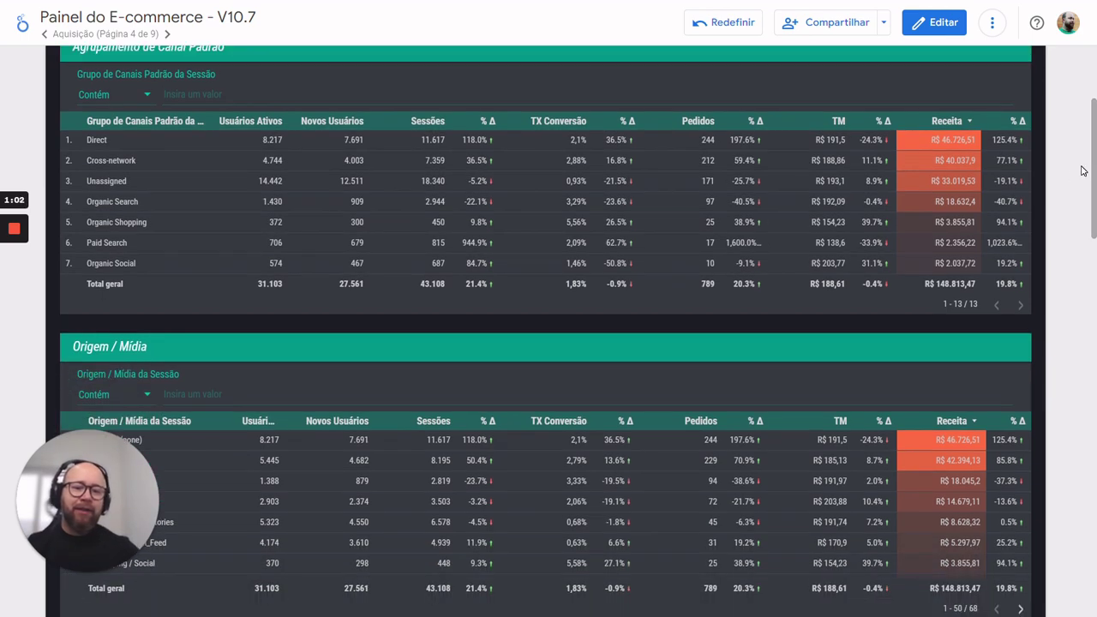
scroll(1083, 171, down, 1)
scroll(1083, 171, down, 3)
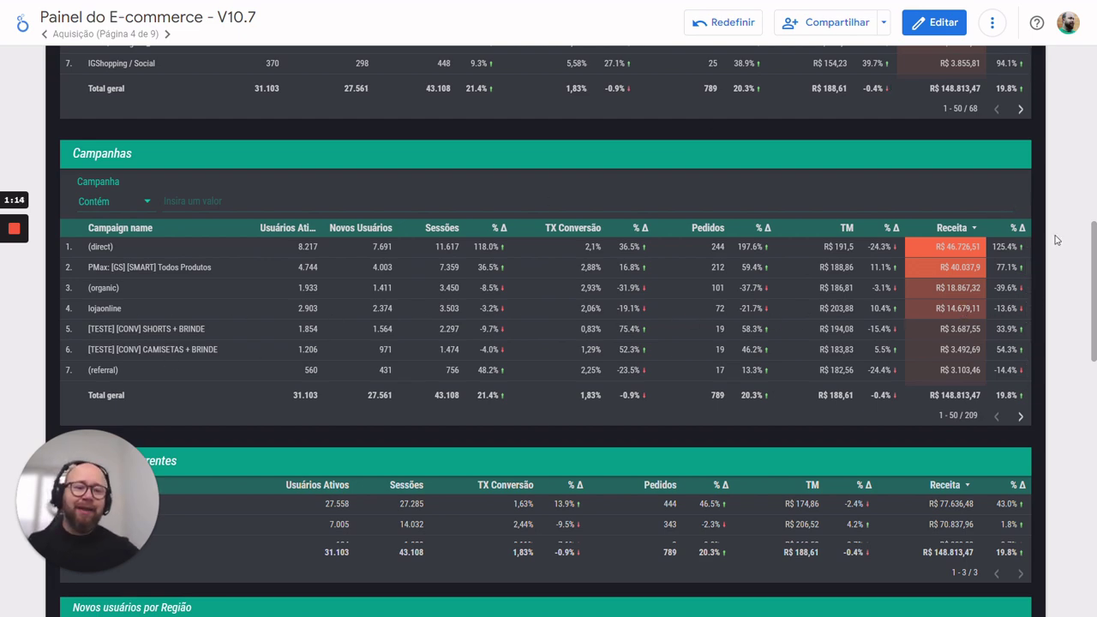
scroll(1058, 240, up, 3)
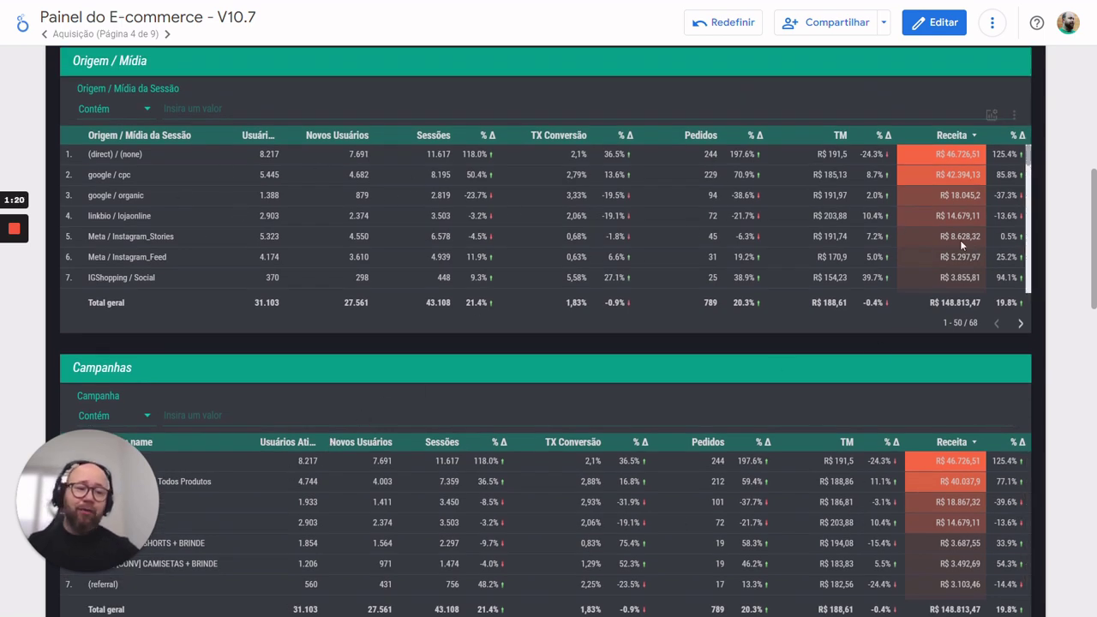
scroll(1080, 240, down, 4)
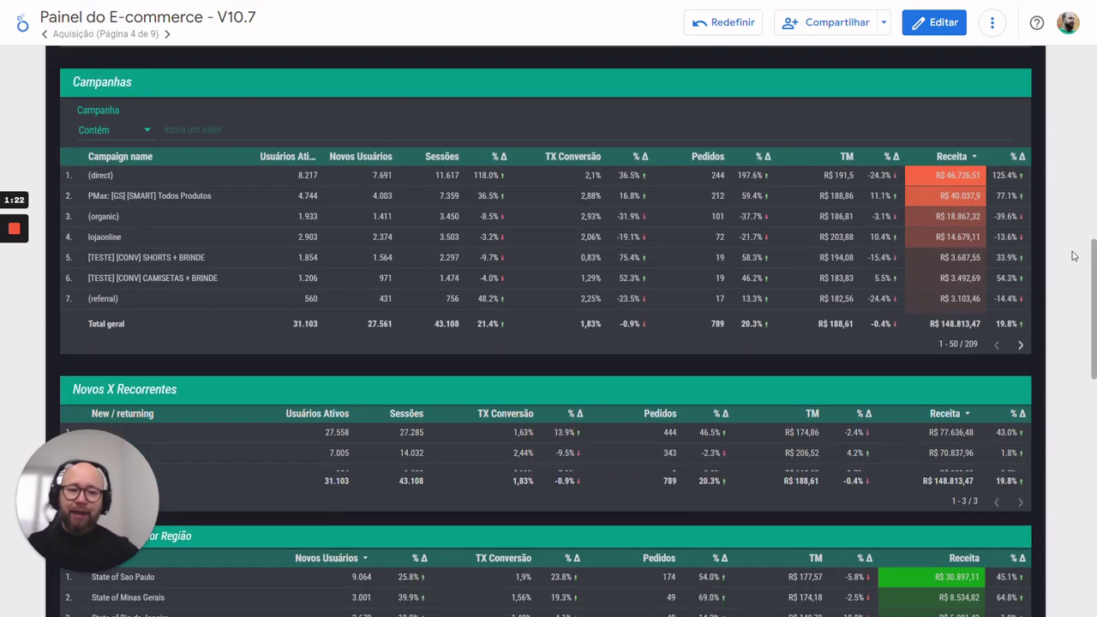
Examine the new, returning and (not set) rows of the Novos X Recorrentes table, including their sessions, orders and revenue.
scroll(1075, 256, down, 2)
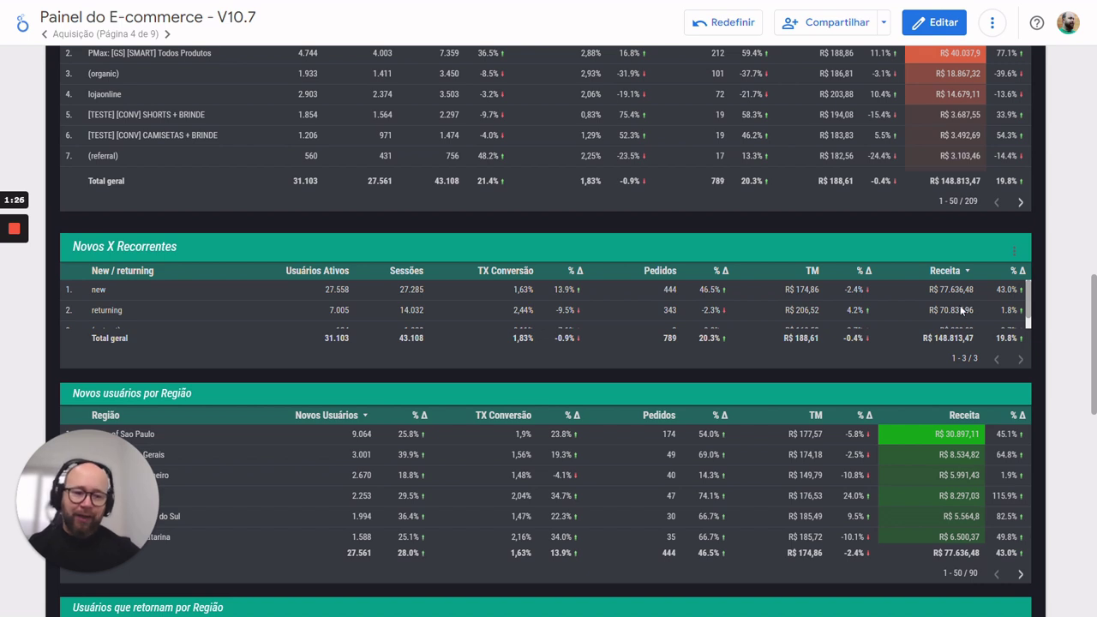
scroll(600, 307, down, 1)
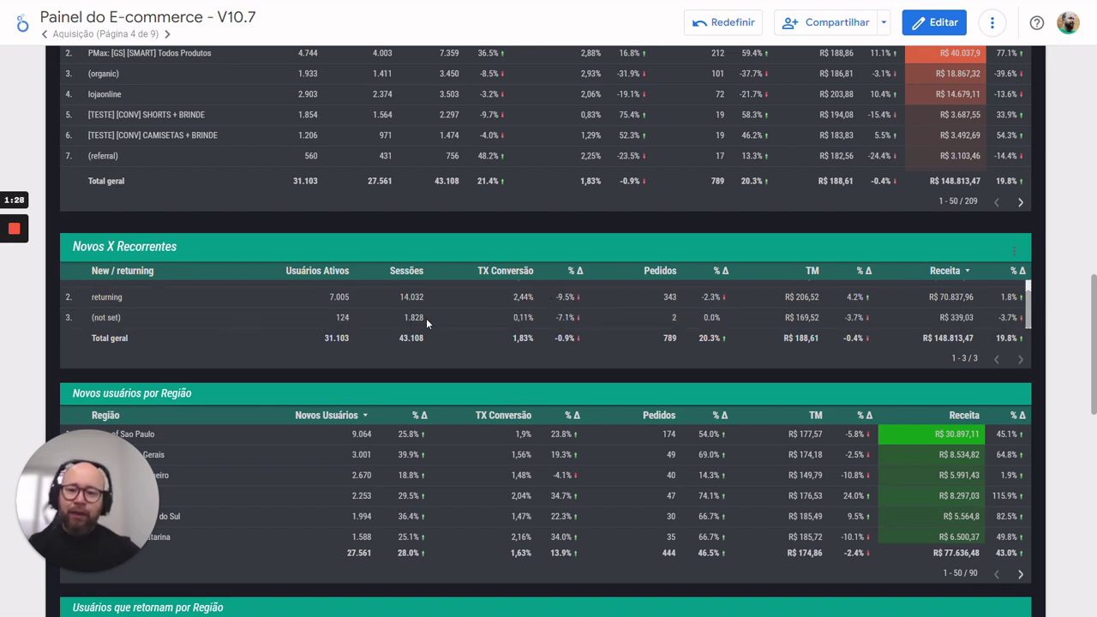
drag(89, 318, 120, 321)
scroll(120, 322, up, 1)
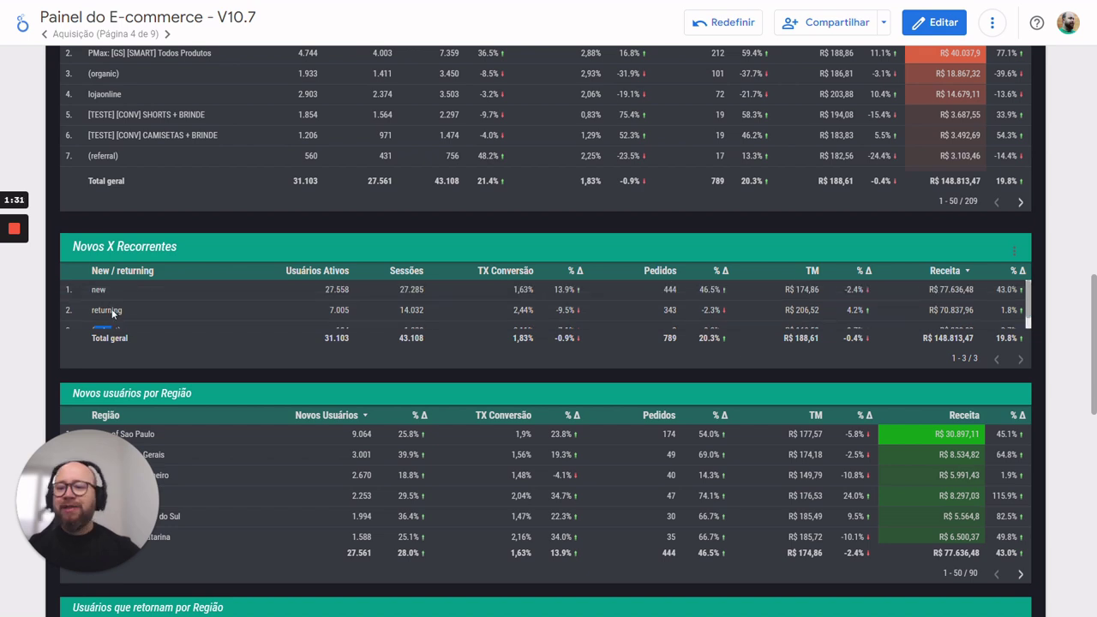
scroll(417, 314, down, 1)
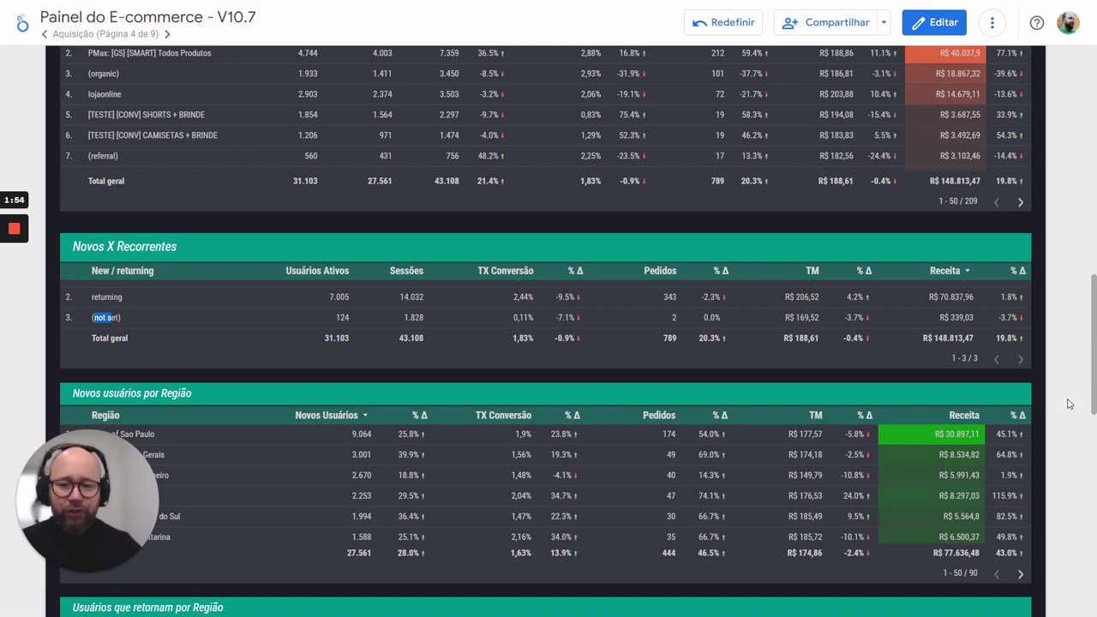
click(1082, 349)
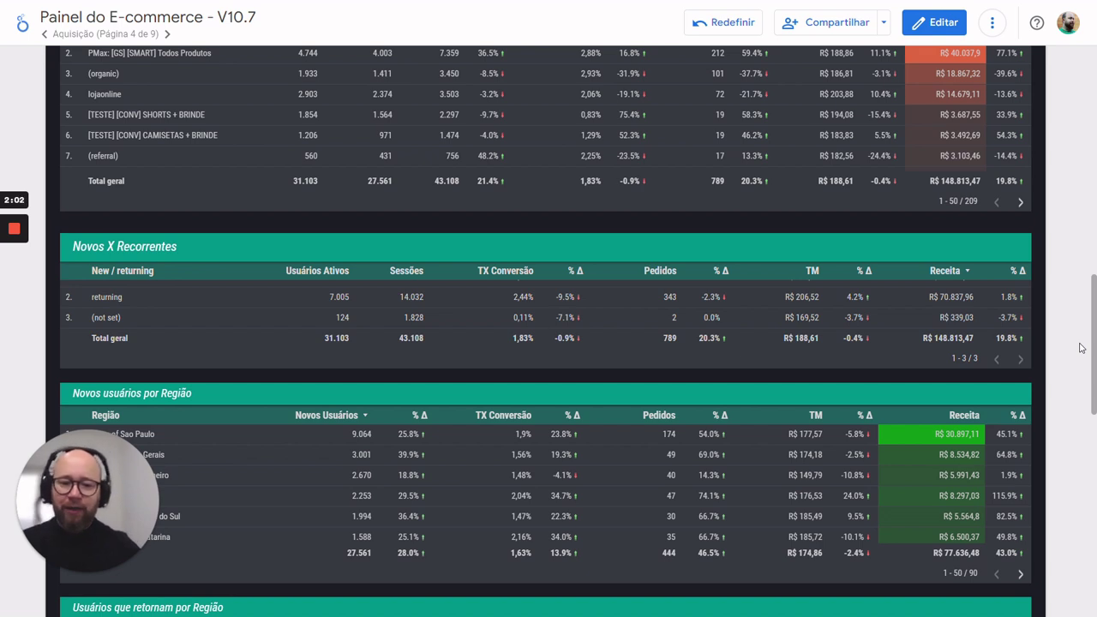
scroll(500, 338, down, 1)
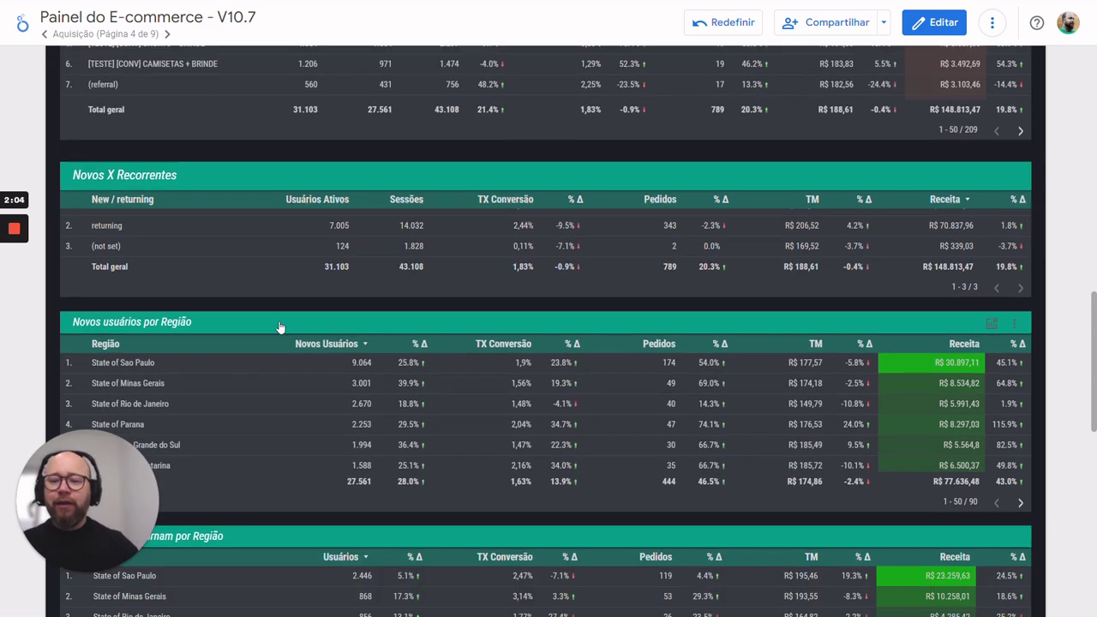
scroll(565, 280, up, 1)
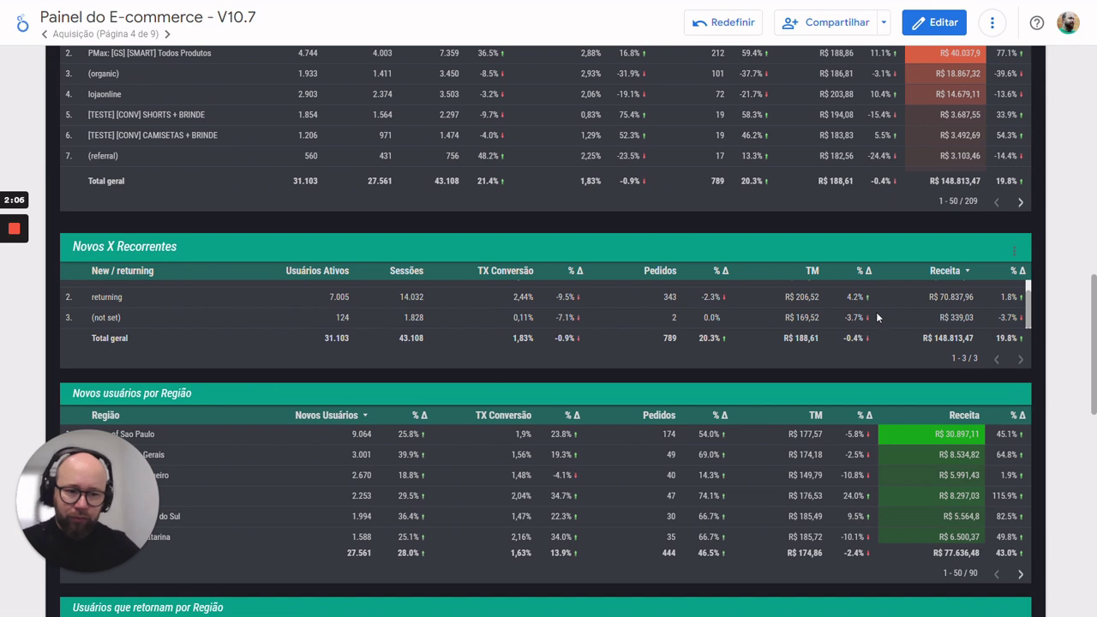
scroll(867, 309, up, 1)
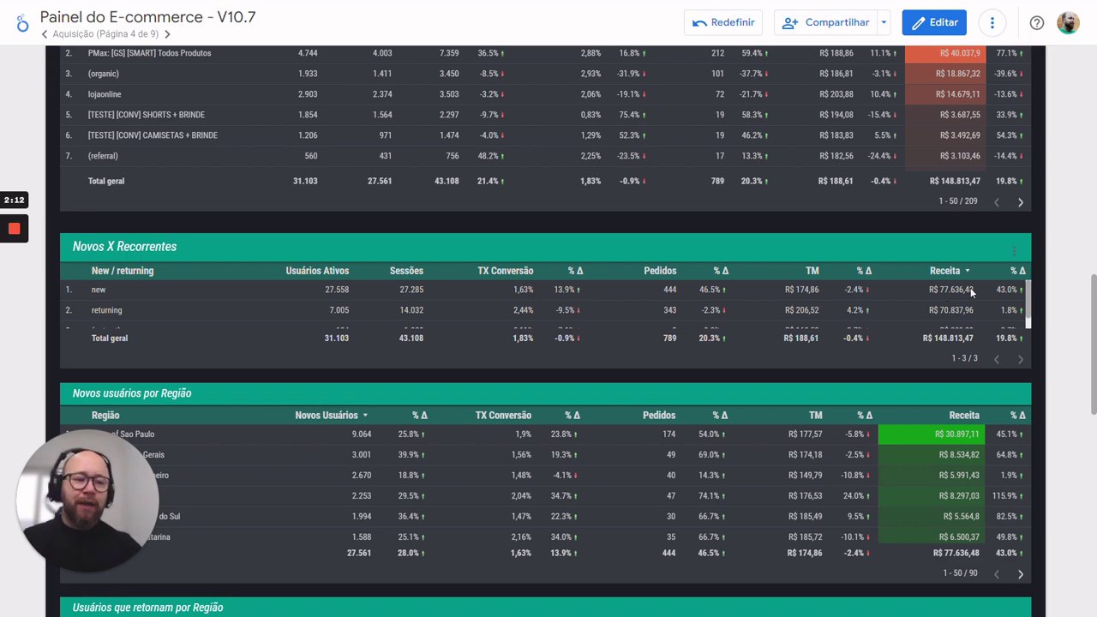
Review the tables of new and returning users by region and by Origem / Mídia, plus returning users by age.
scroll(1072, 255, down, 3)
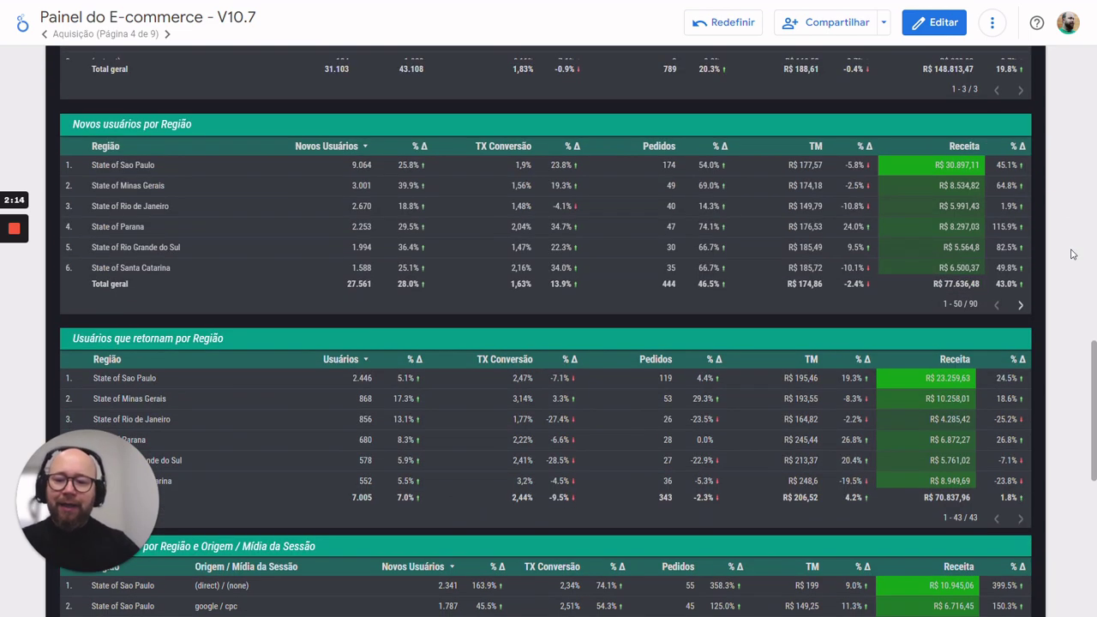
scroll(1071, 255, down, 1)
scroll(1071, 254, up, 1)
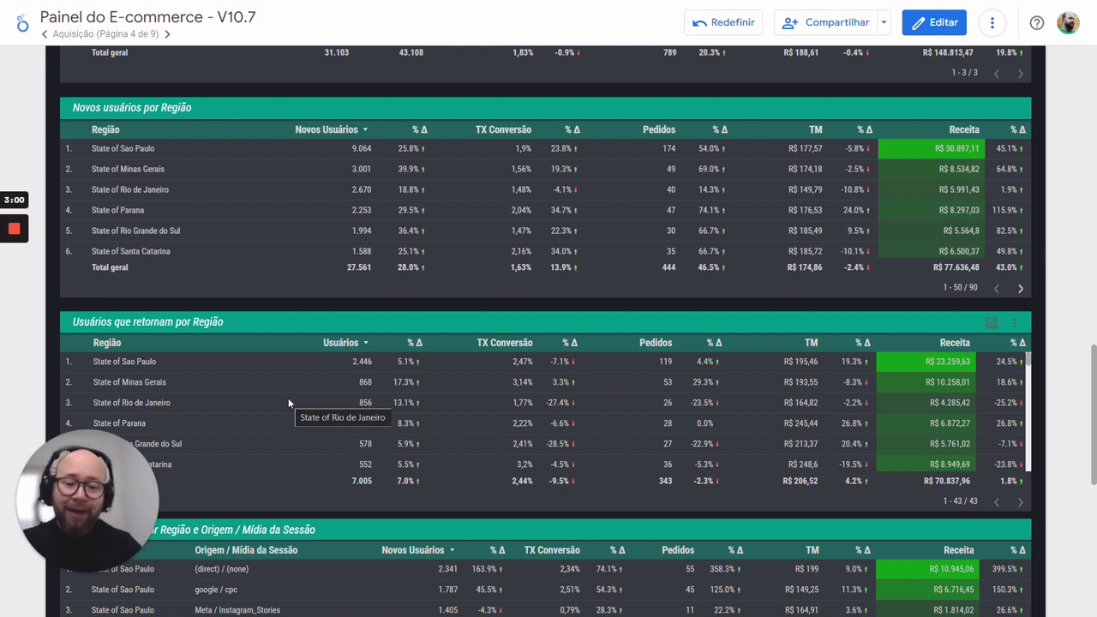
scroll(1056, 310, down, 3)
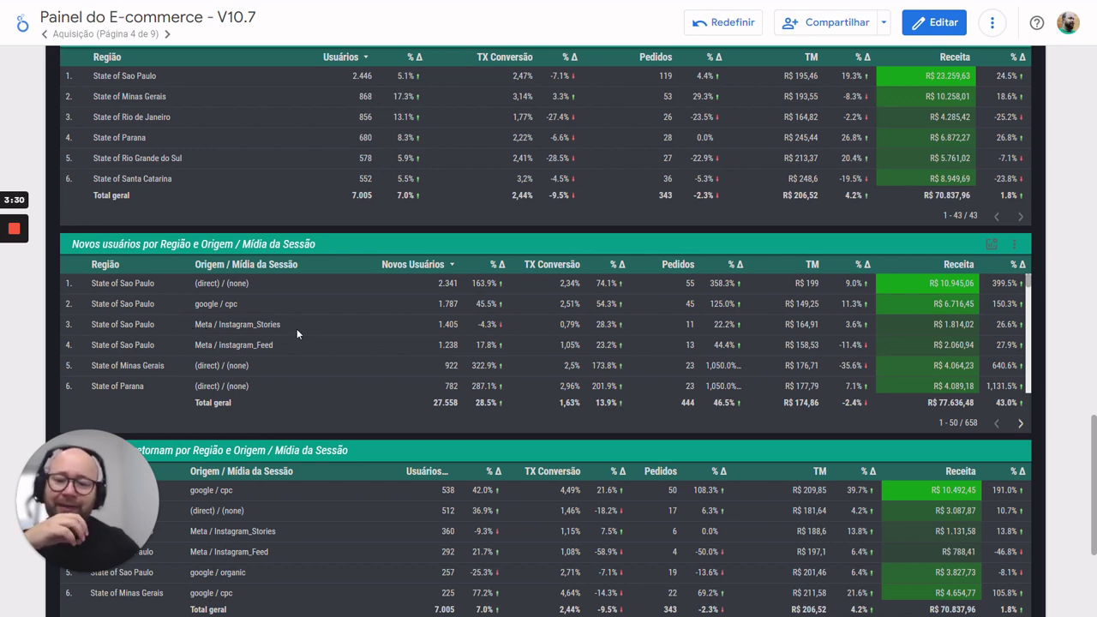
scroll(1060, 331, down, 3)
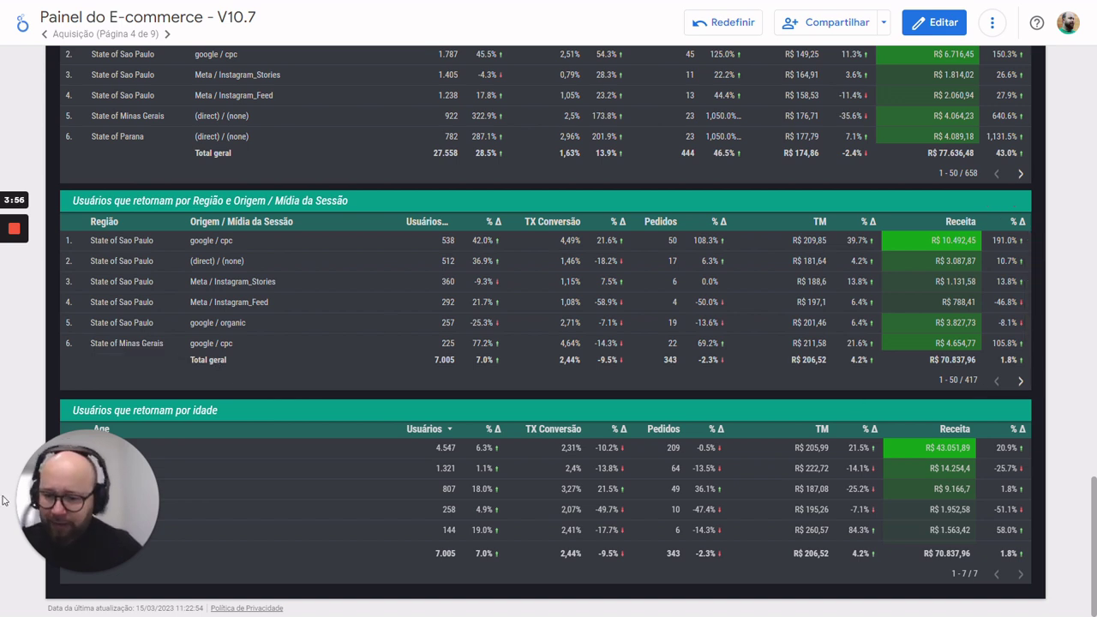
drag(92, 470, 144, 273)
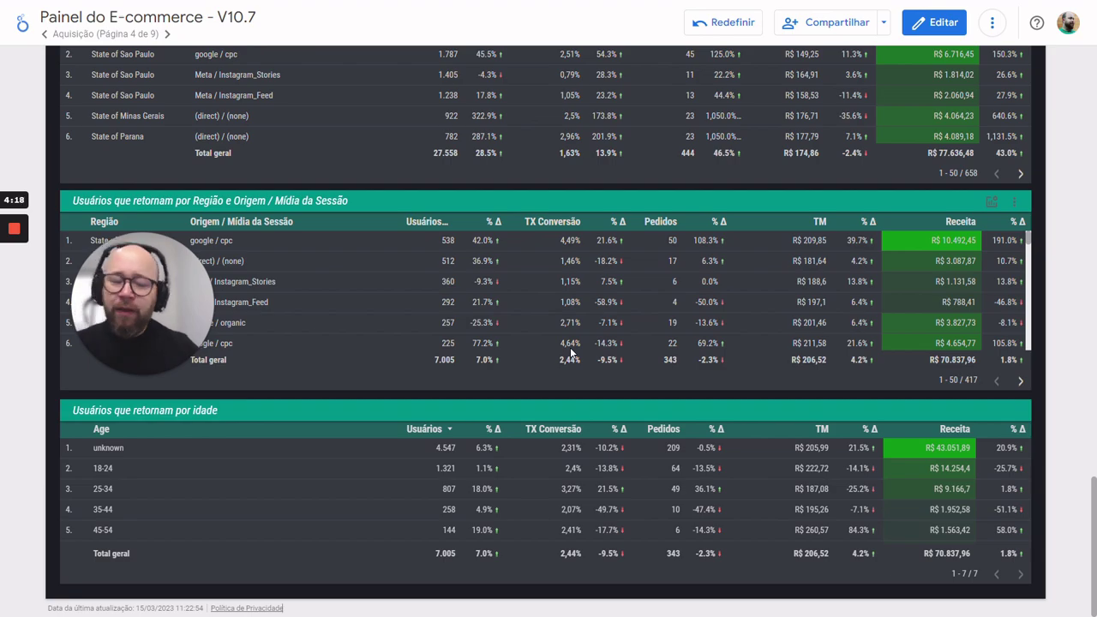
Open the Páginas page of the report from the Aquisição page.
scroll(437, 404, up, 20)
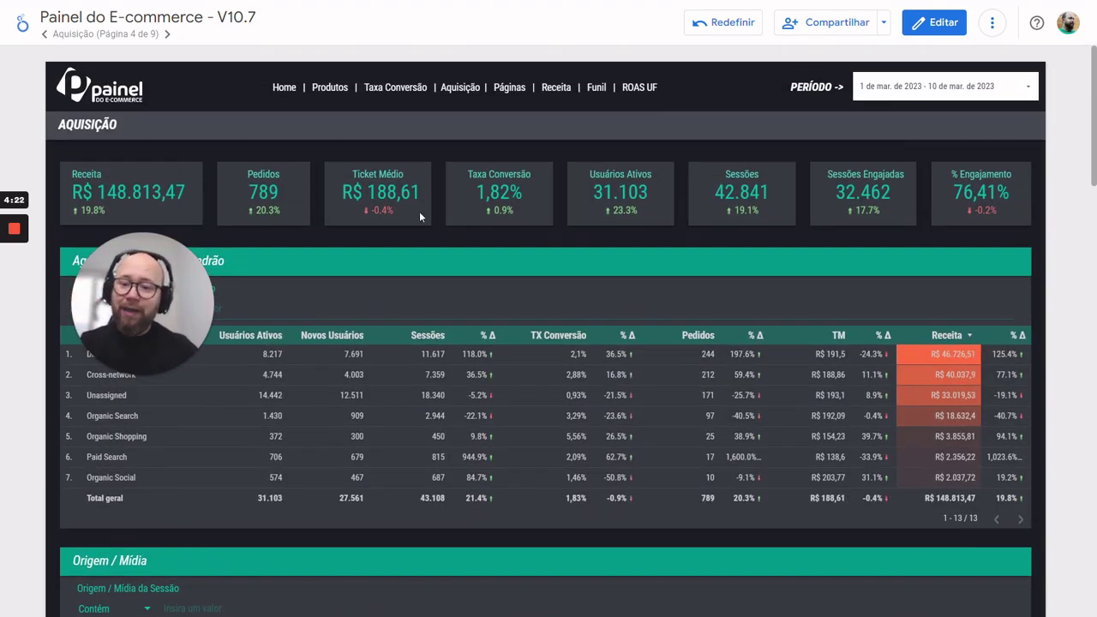
click(14, 229)
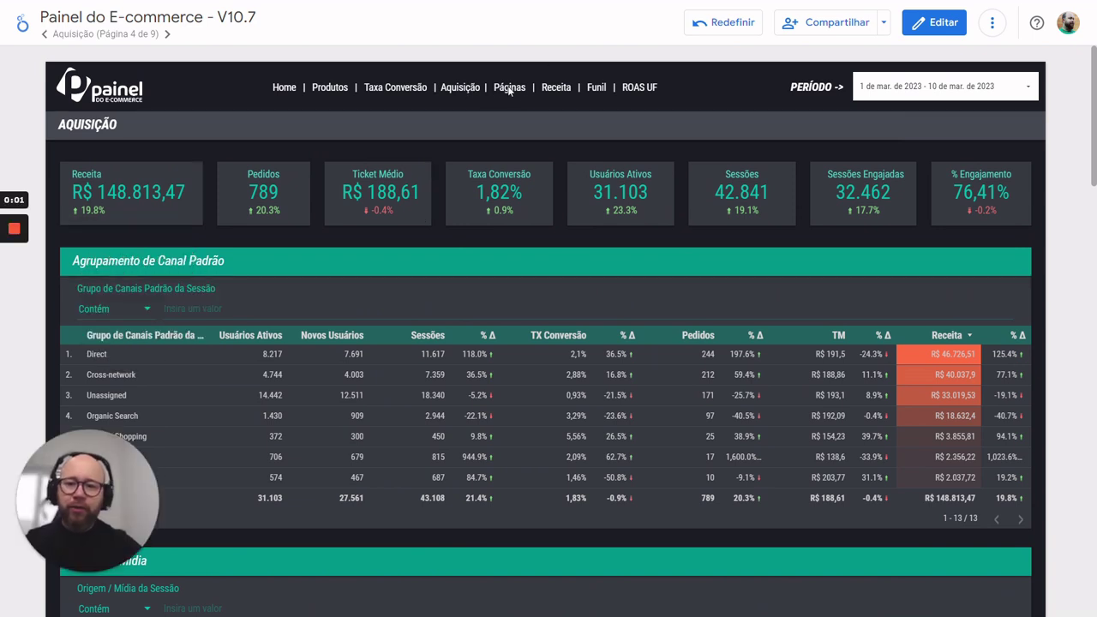
click(509, 89)
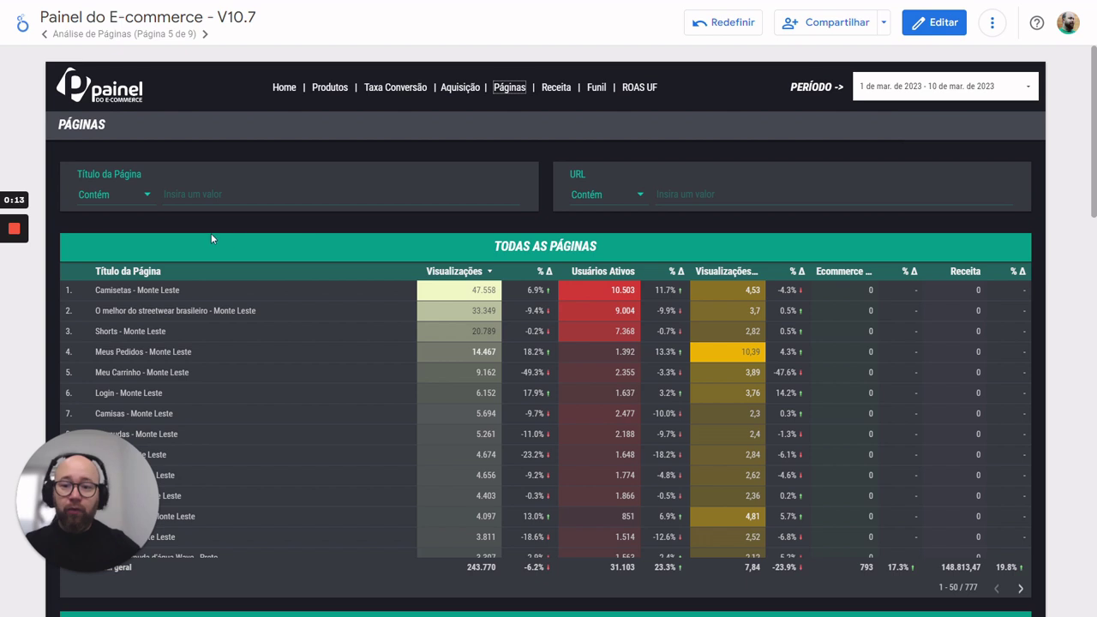
Check the match options of the Título da Página filter and review the Todas as Páginas and Páginas de Entrada tables.
click(126, 195)
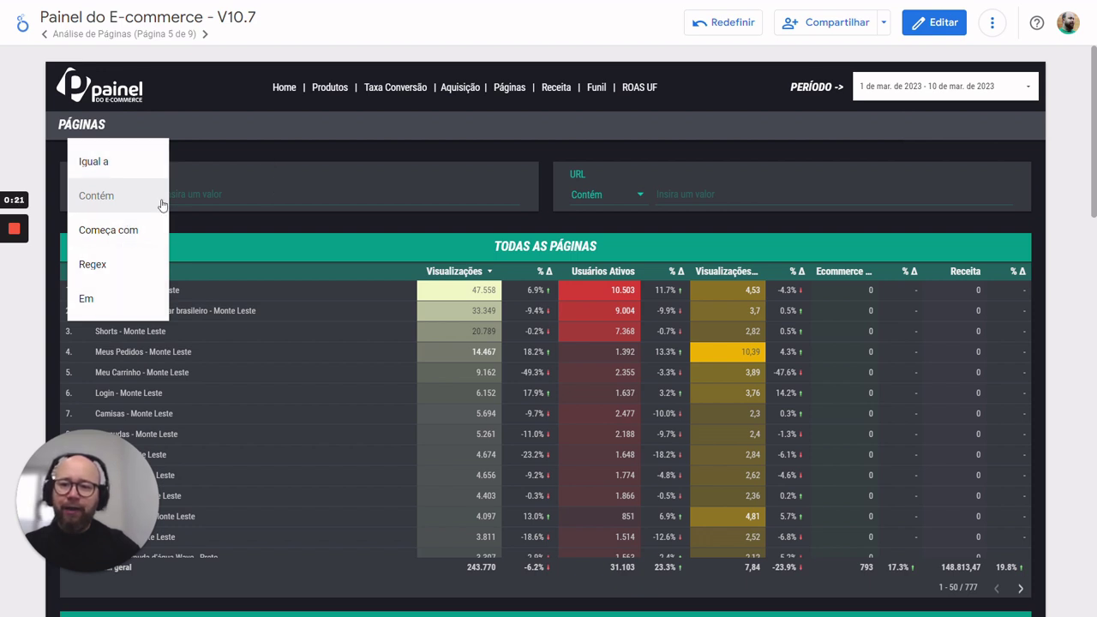
click(361, 151)
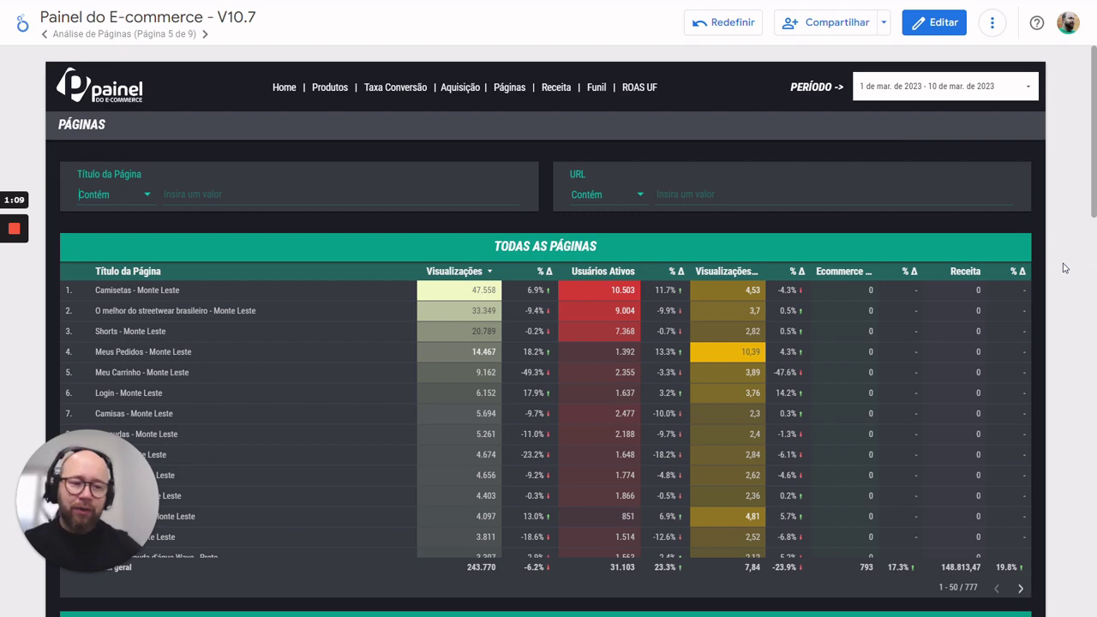
scroll(1064, 268, down, 3)
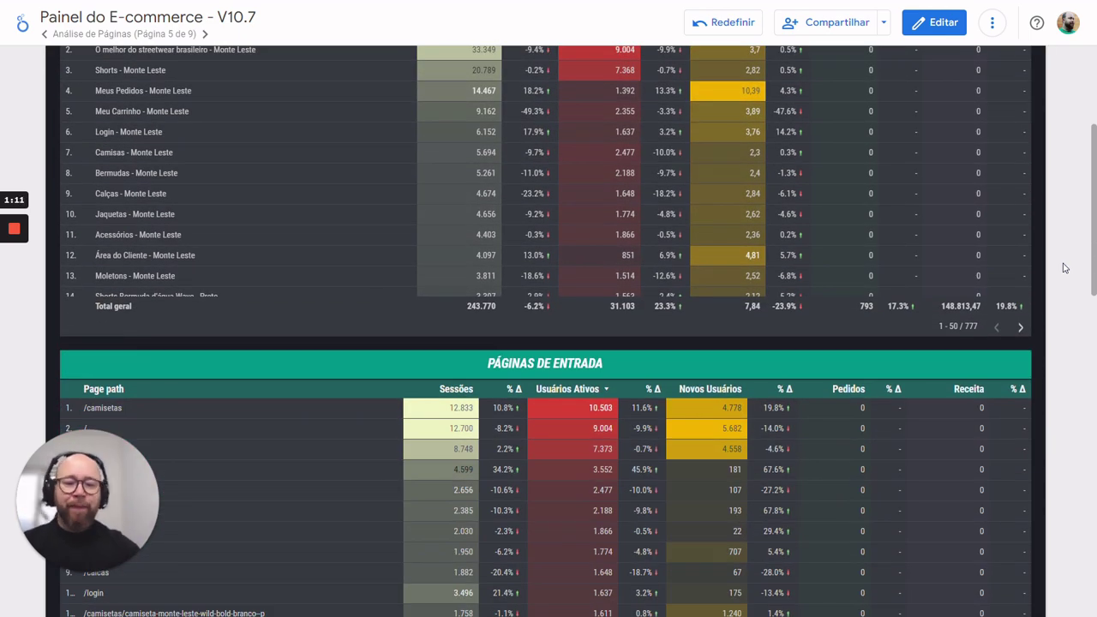
scroll(1065, 268, down, 2)
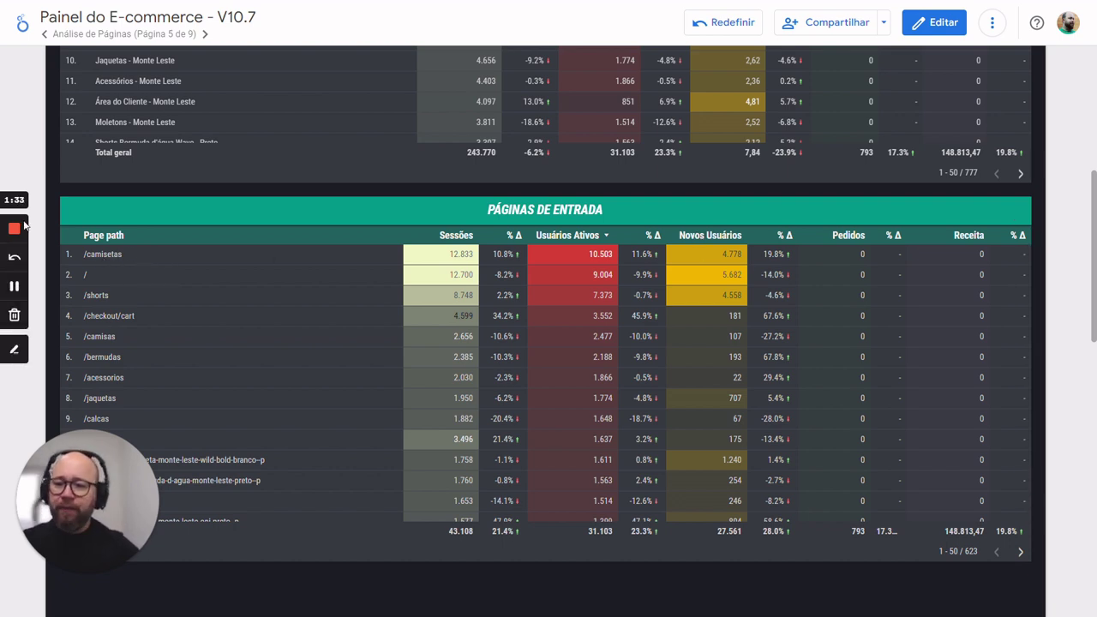
scroll(1017, 365, down, 5)
scroll(1063, 343, down, 3)
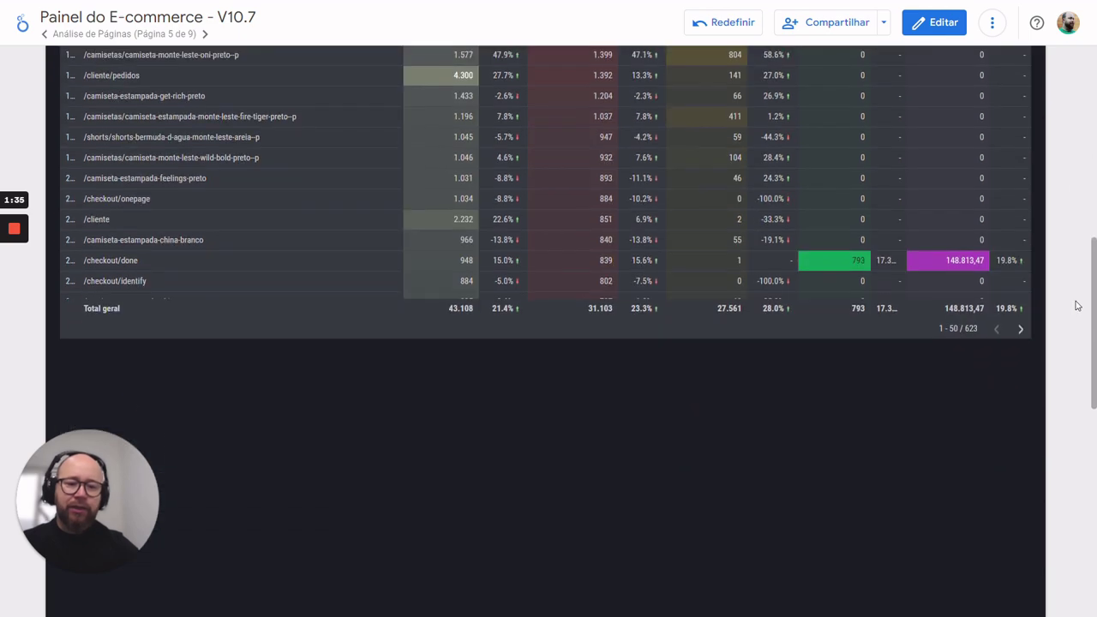
scroll(1078, 305, up, 8)
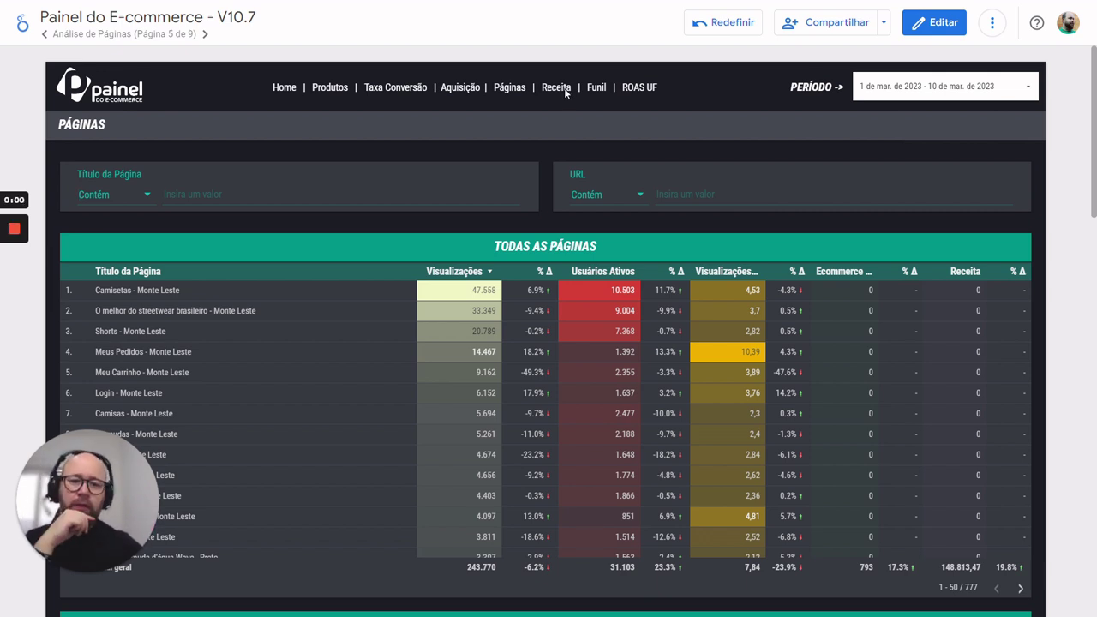
Open the Receita page and compare the revenue and orders by day with those by weekday.
click(553, 89)
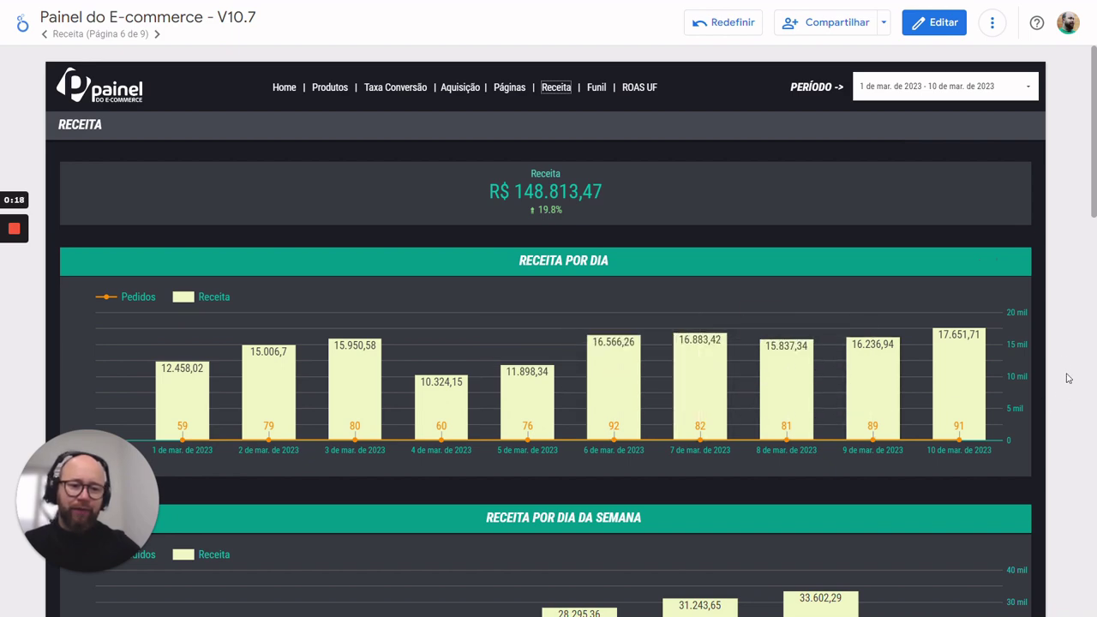
scroll(1063, 360, down, 3)
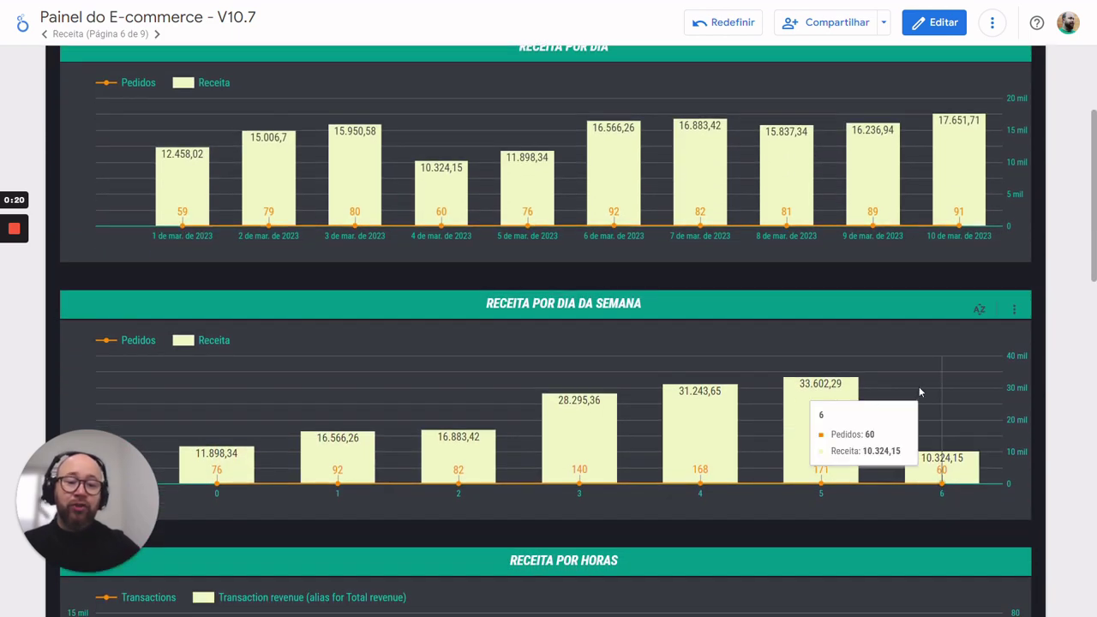
scroll(821, 356, up, 3)
scroll(822, 354, down, 3)
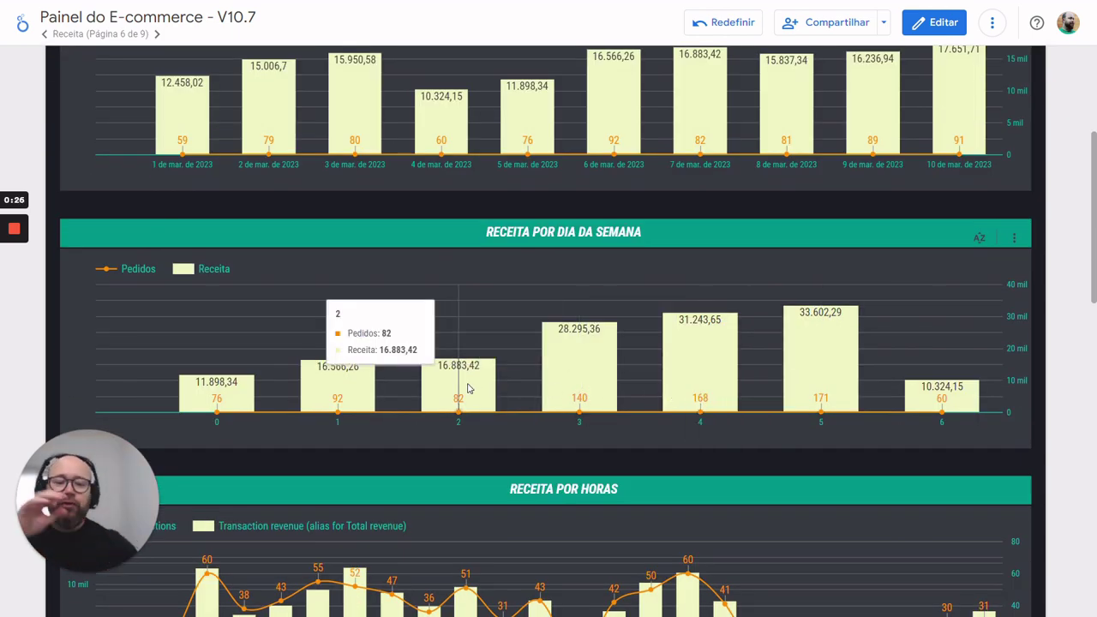
scroll(608, 386, up, 4)
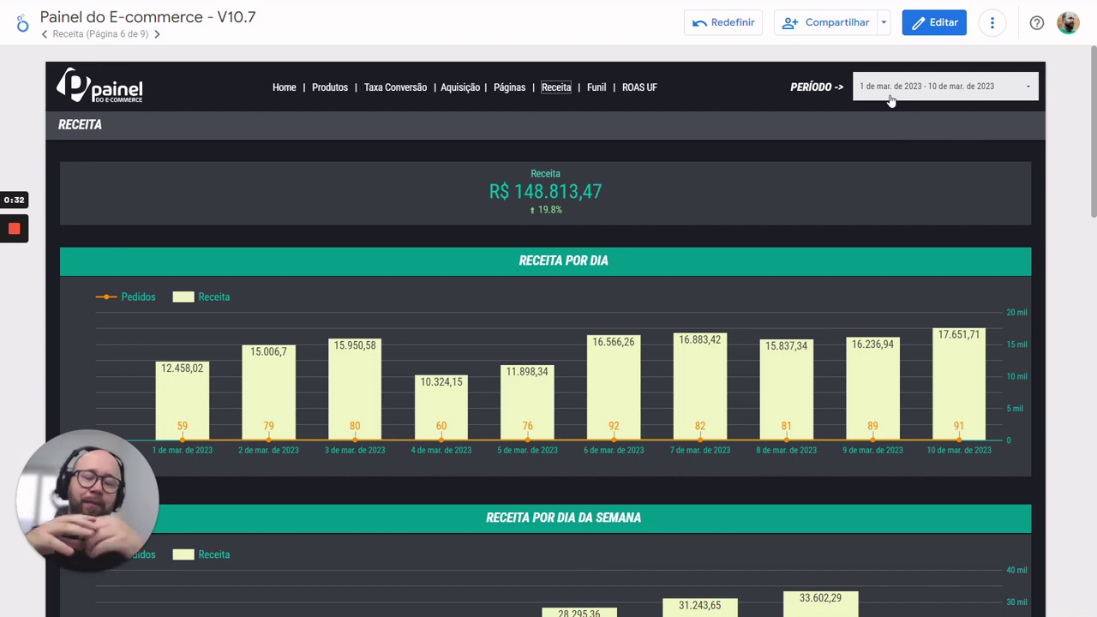
scroll(975, 222, down, 3)
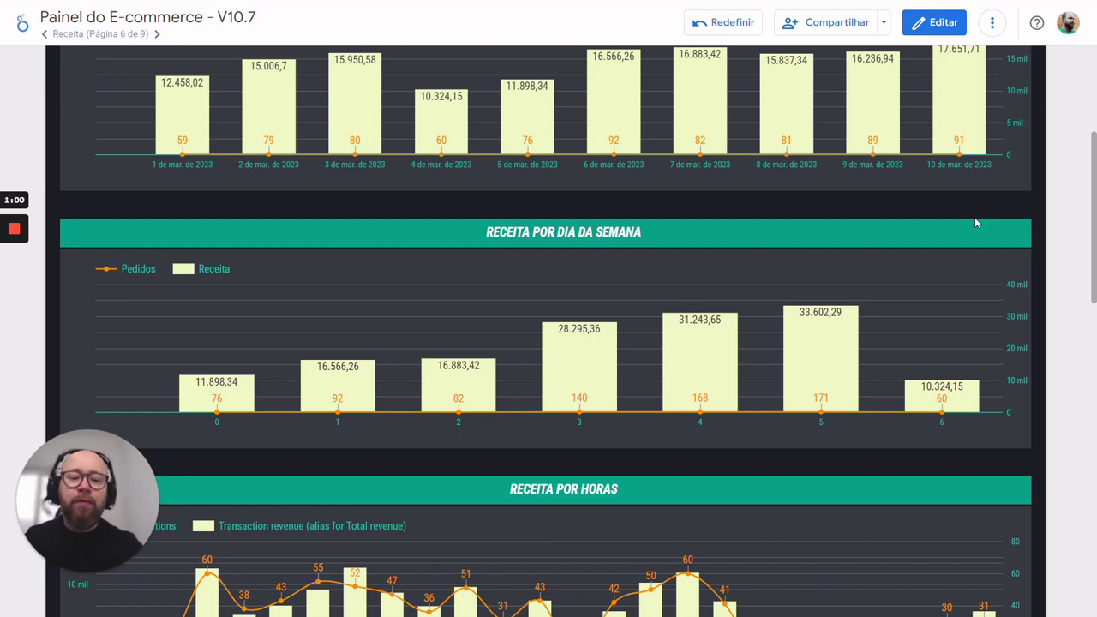
Examine the Receita por Horas and Receita por Mês charts, including the transactions and revenue for month 03.
scroll(1072, 235, down, 2)
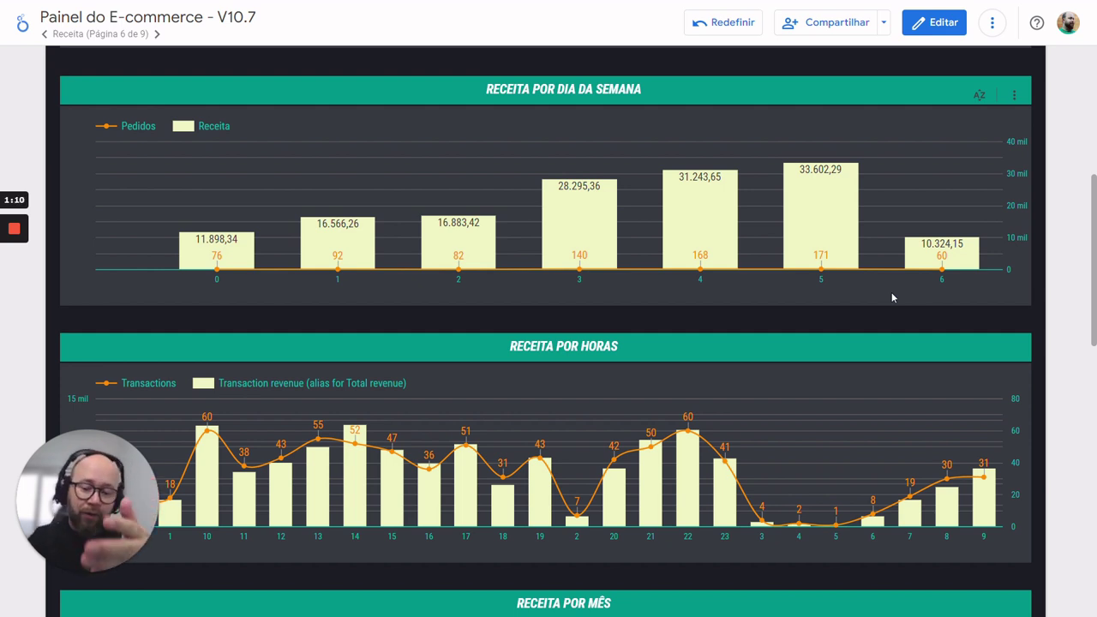
mouse_move(314, 488)
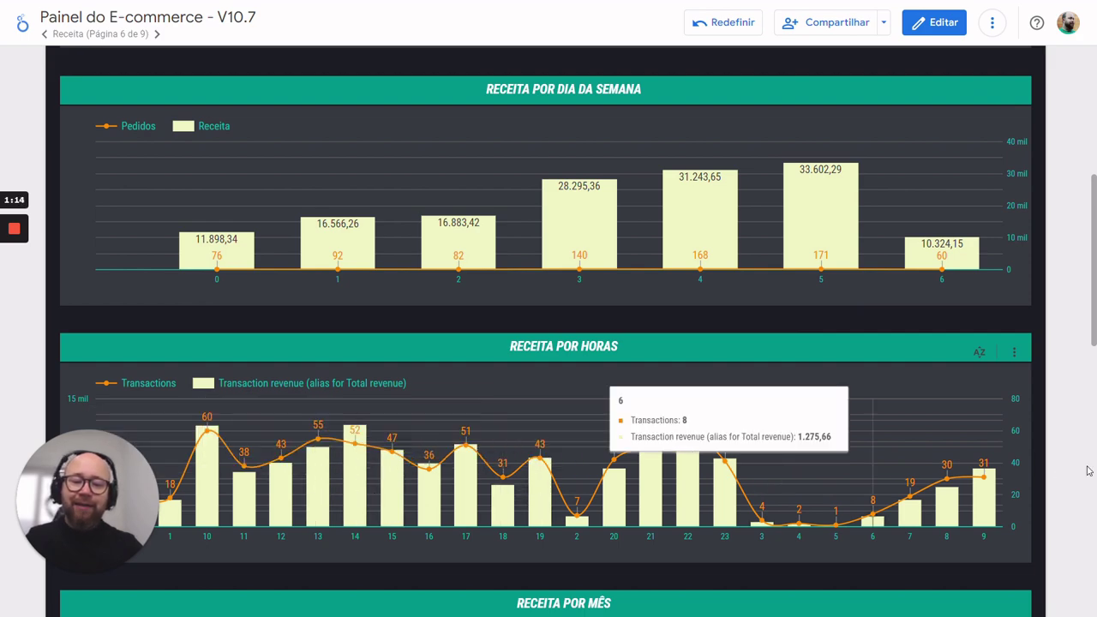
scroll(1061, 265, down, 3)
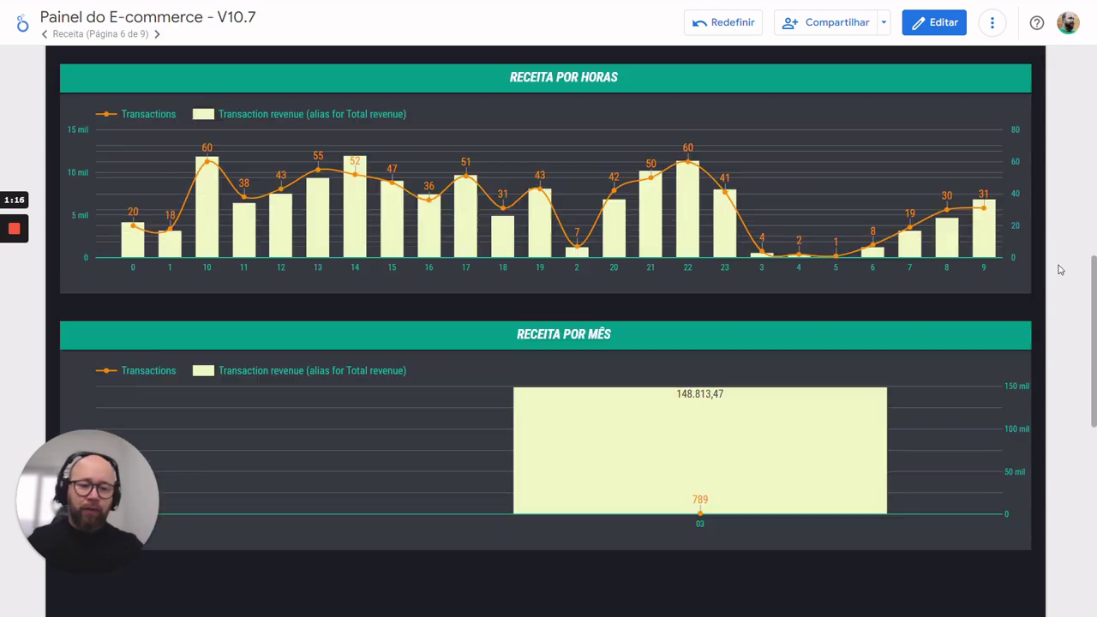
mouse_move(779, 431)
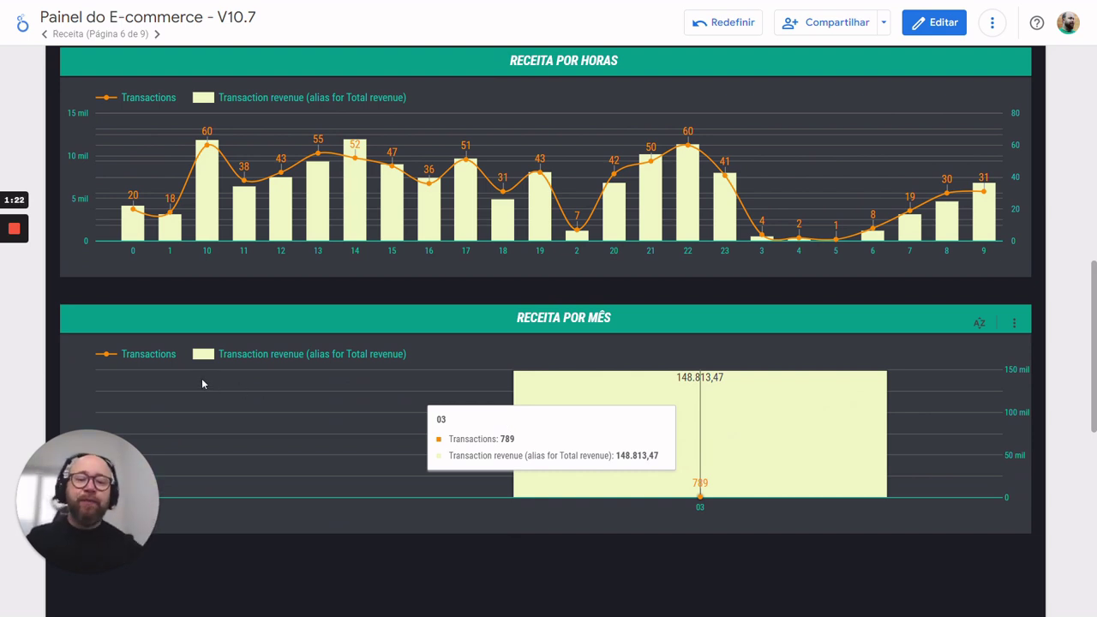
scroll(630, 337, up, 10)
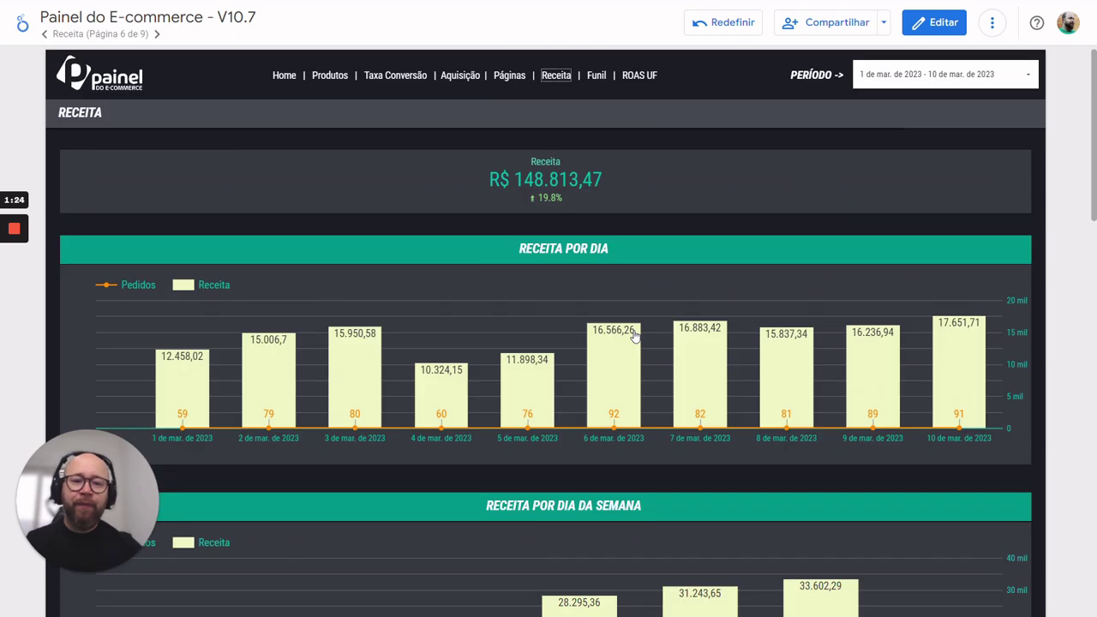
mouse_move(635, 336)
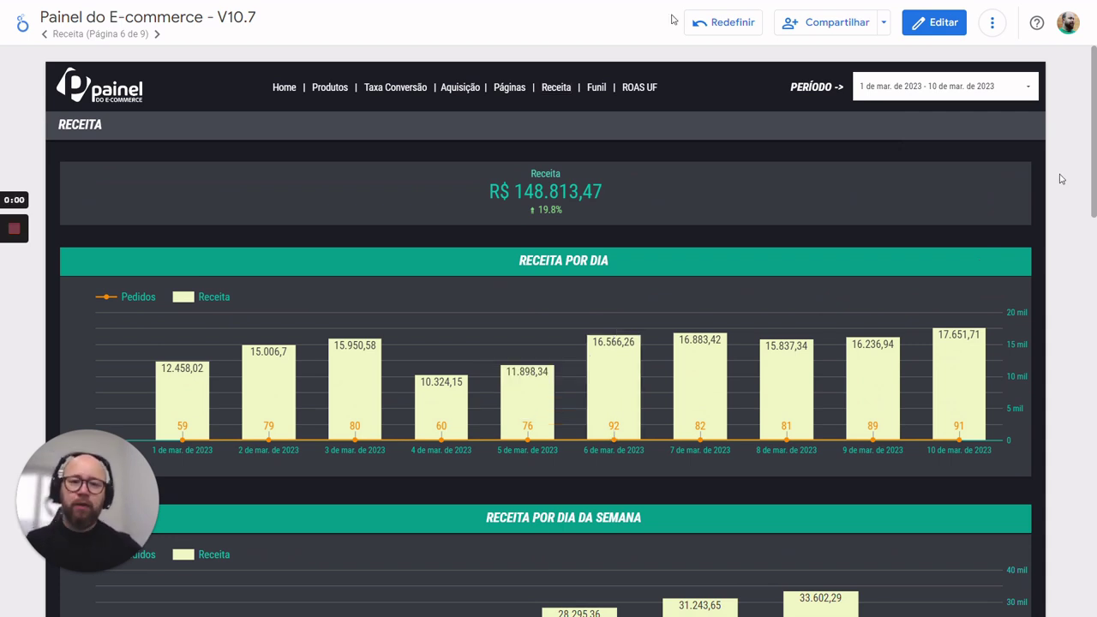
Open the Funil page and examine the Loja Virtual, Meta Ads and Google Ads summary metrics.
click(597, 88)
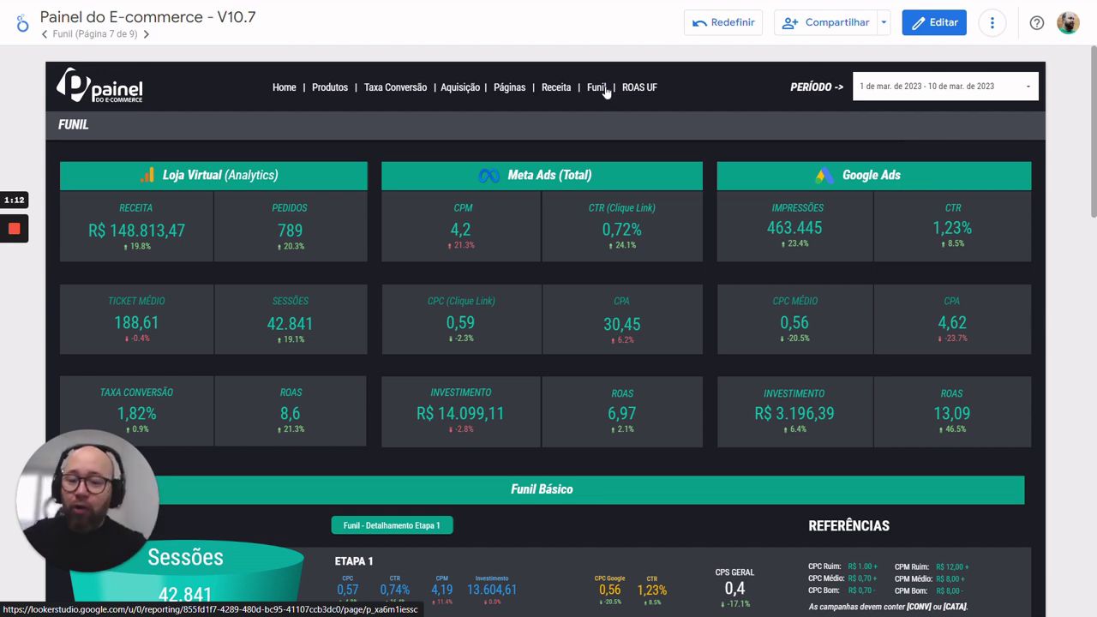
click(606, 91)
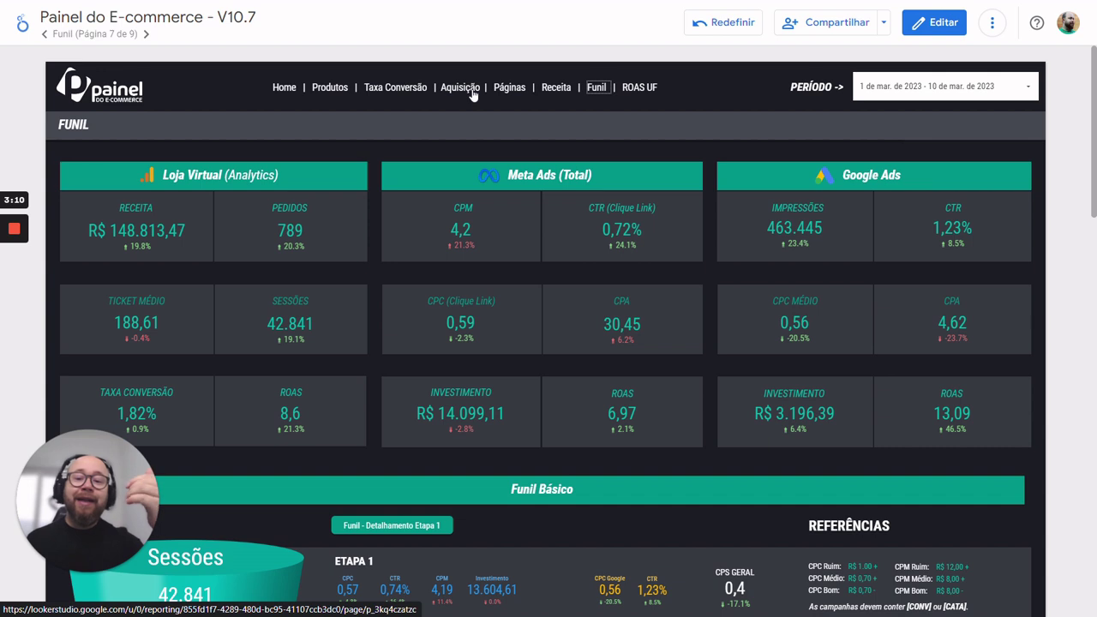
scroll(720, 377, down, 1)
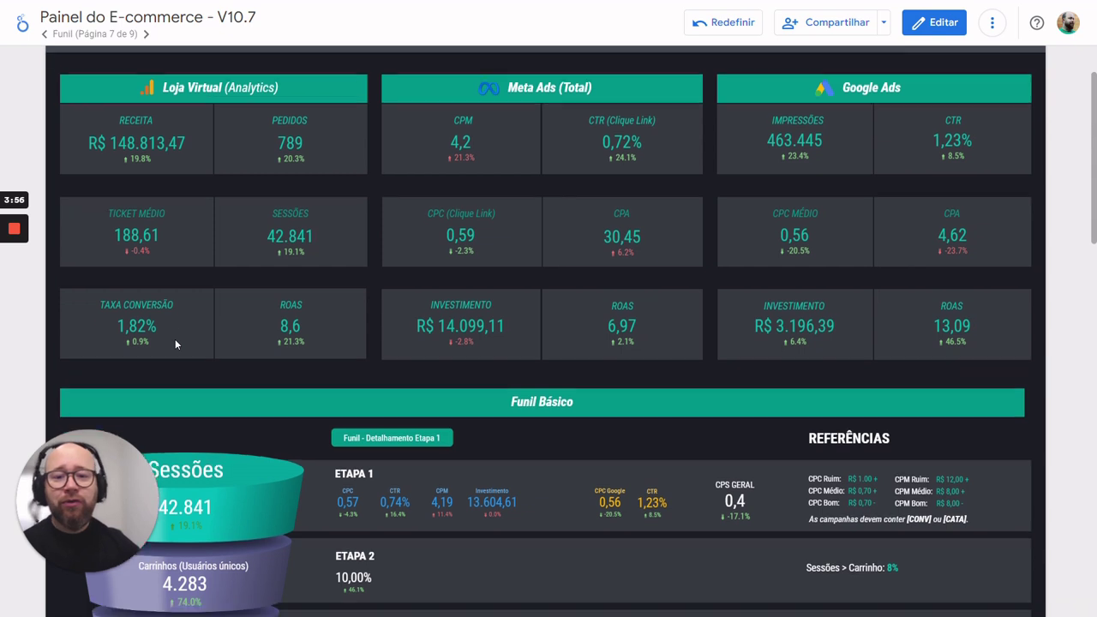
scroll(425, 136, up, 1)
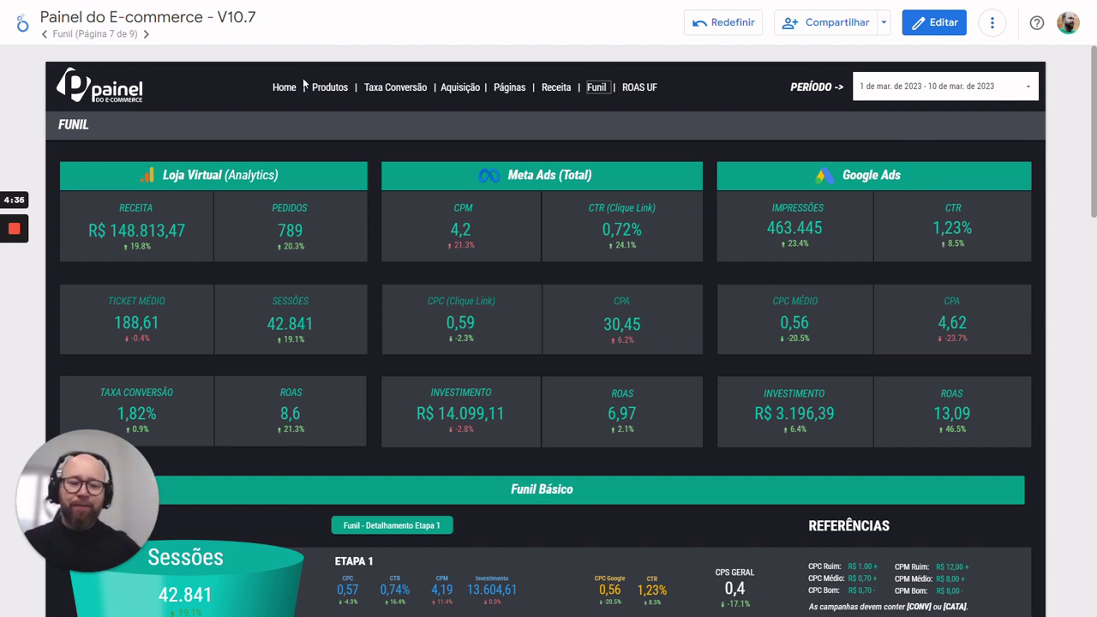
Review the Funil Básico from Sessões to ROAS, comparing Etapas 1 to 3 with the reference values.
scroll(601, 125, down, 3)
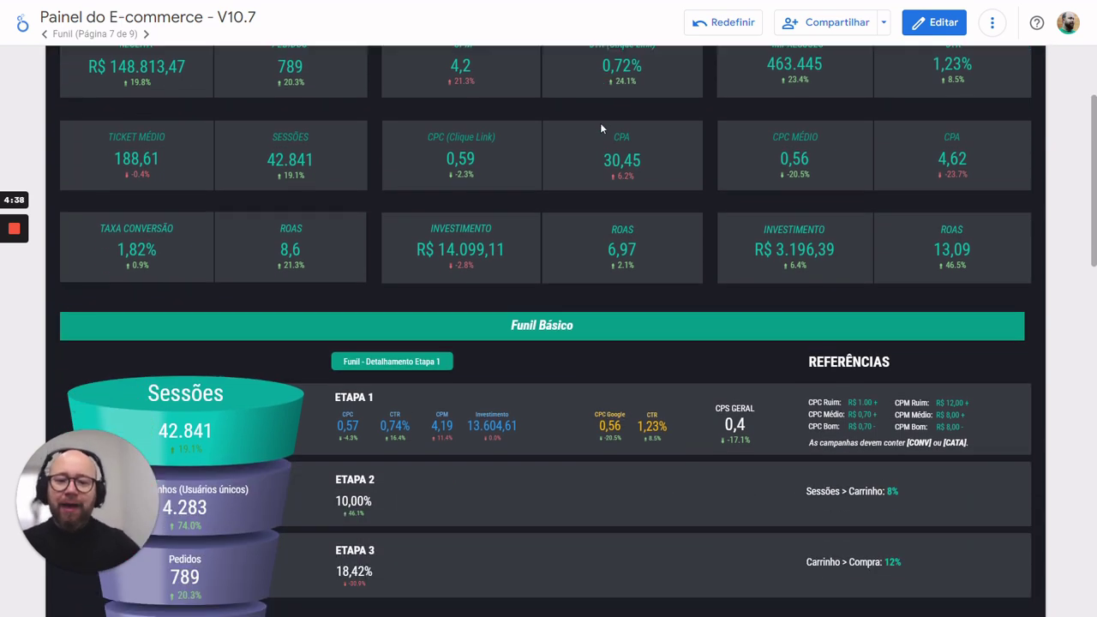
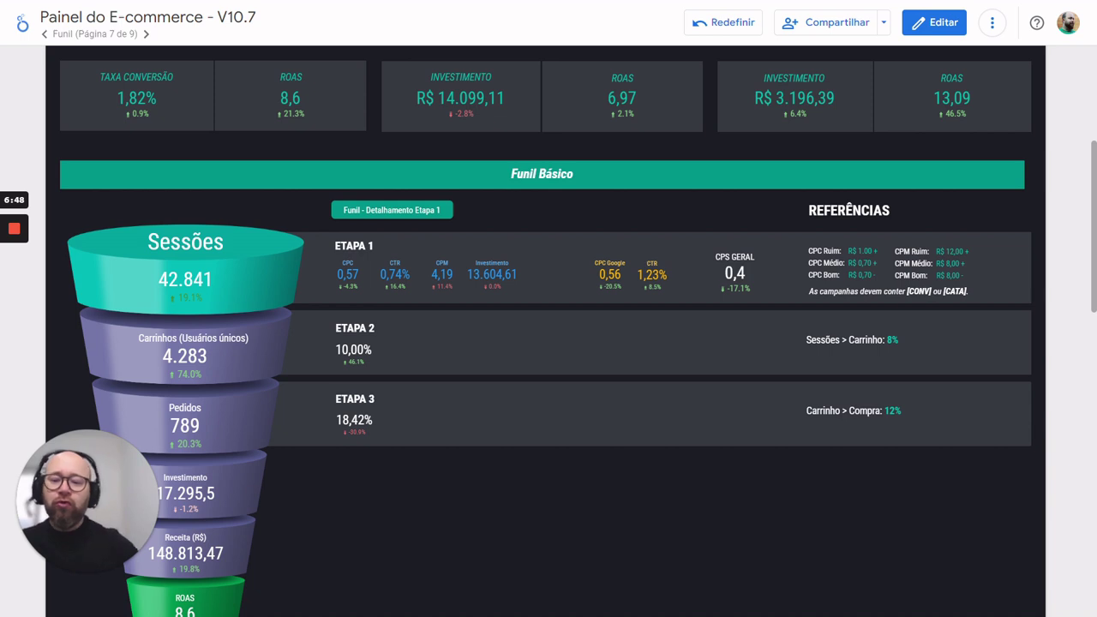
scroll(275, 398, down, 3)
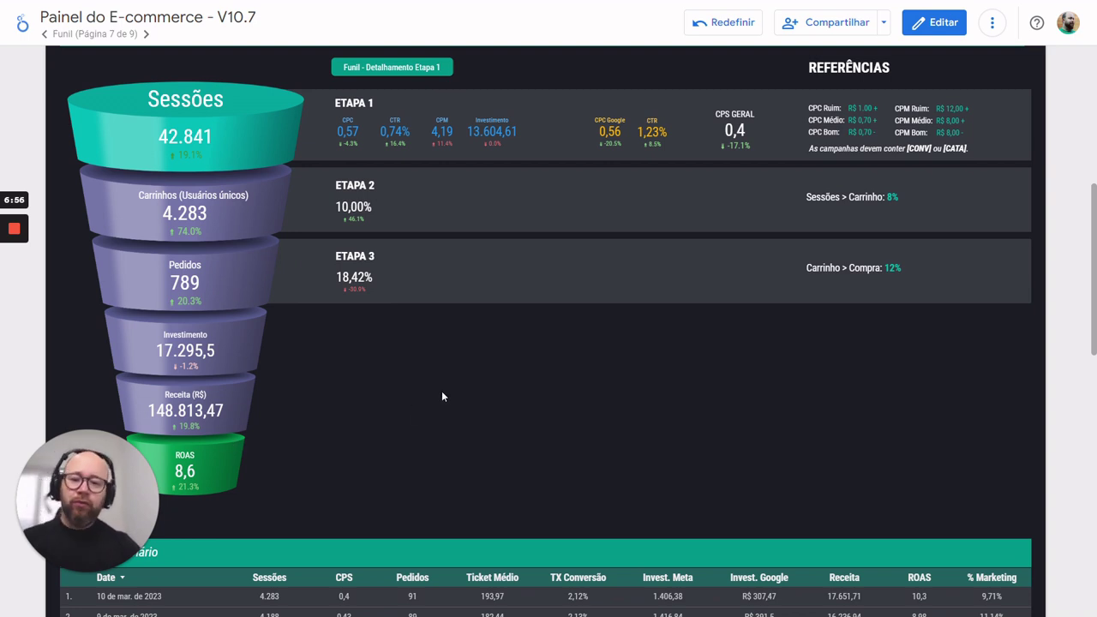
scroll(396, 344, up, 3)
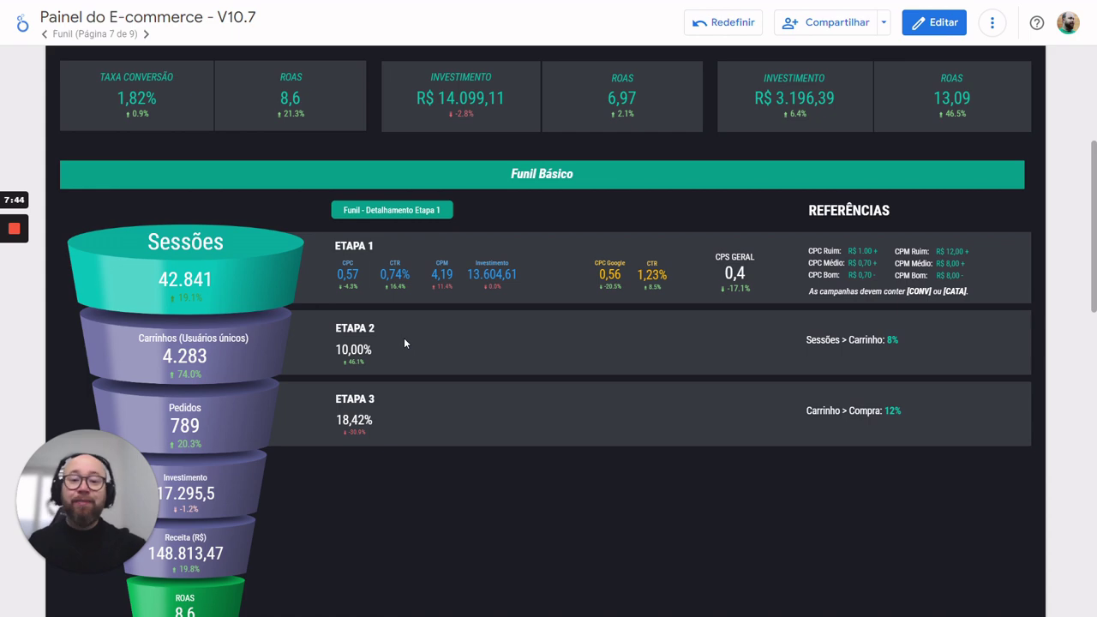
scroll(429, 220, up, 3)
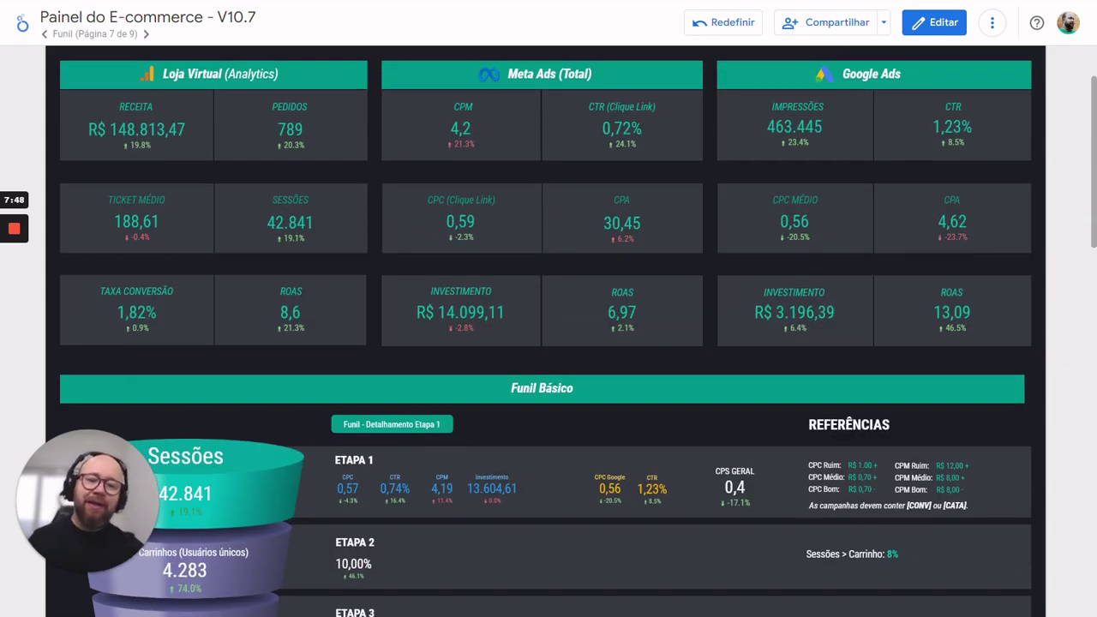
scroll(474, 406, down, 3)
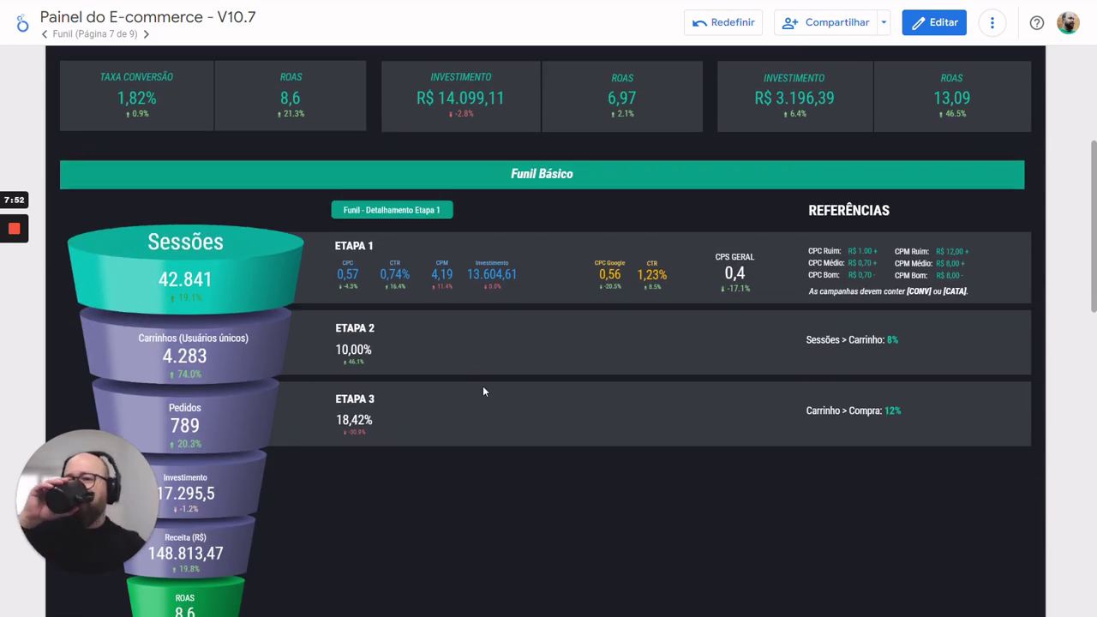
Review the Controle Diário table with its totals and the Meta Ads and Google Ads origin rows.
scroll(483, 390, down, 3)
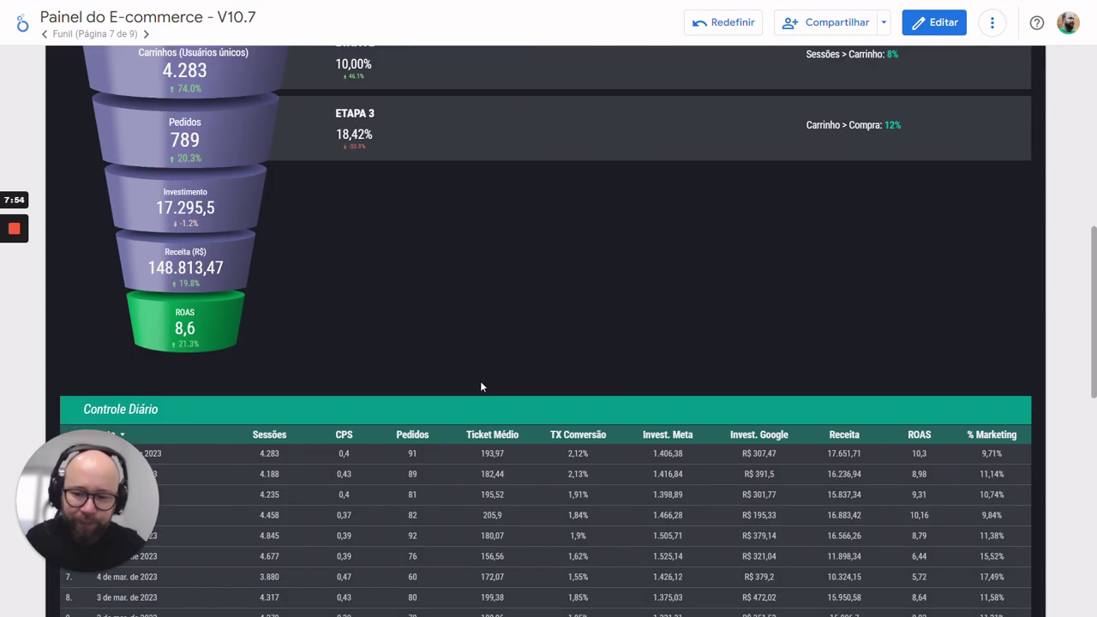
scroll(526, 296, down, 2)
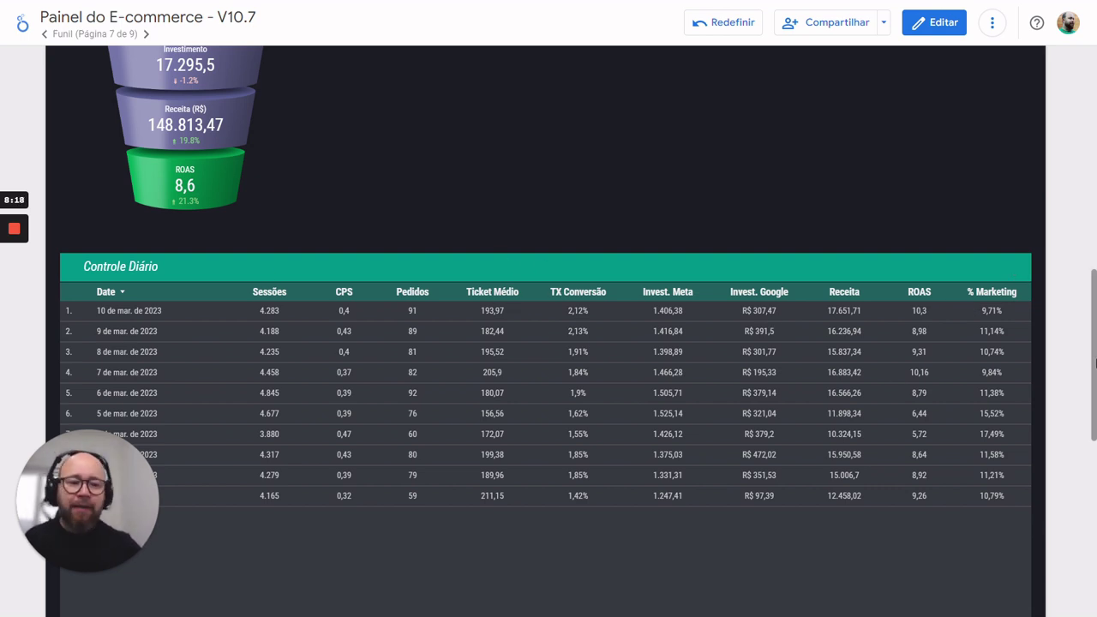
scroll(1094, 363, down, 4)
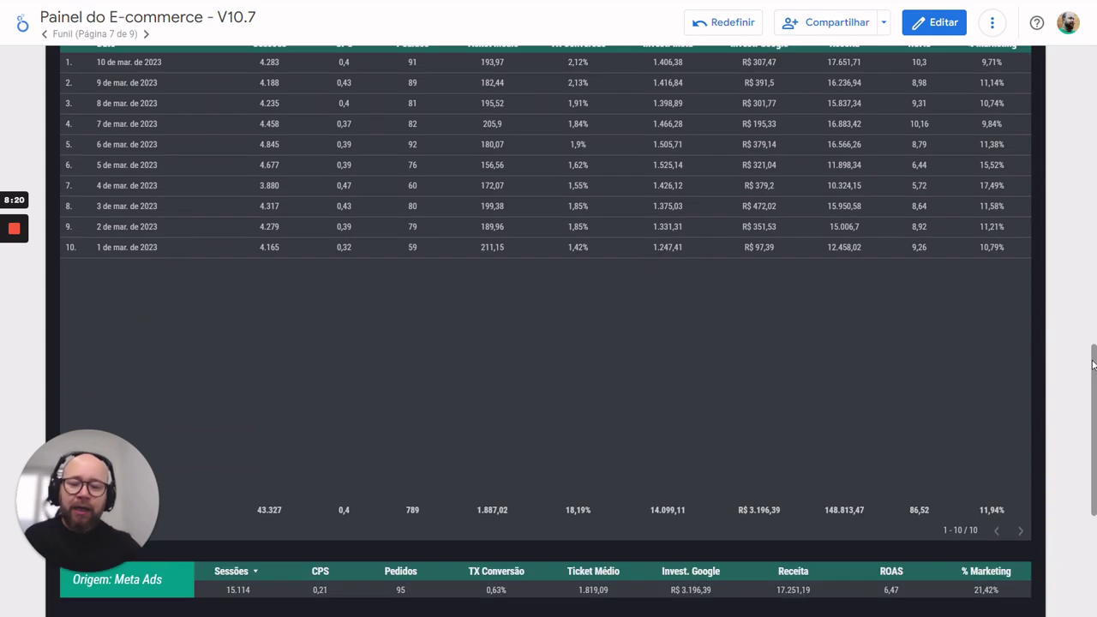
scroll(1088, 368, down, 2)
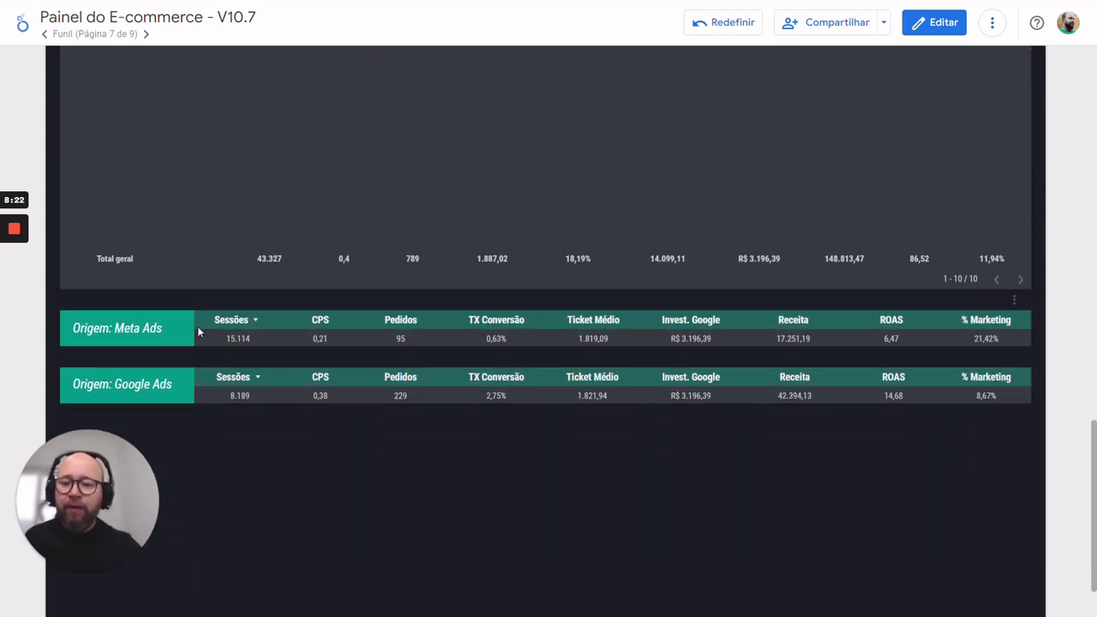
scroll(409, 343, up, 4)
scroll(403, 344, down, 5)
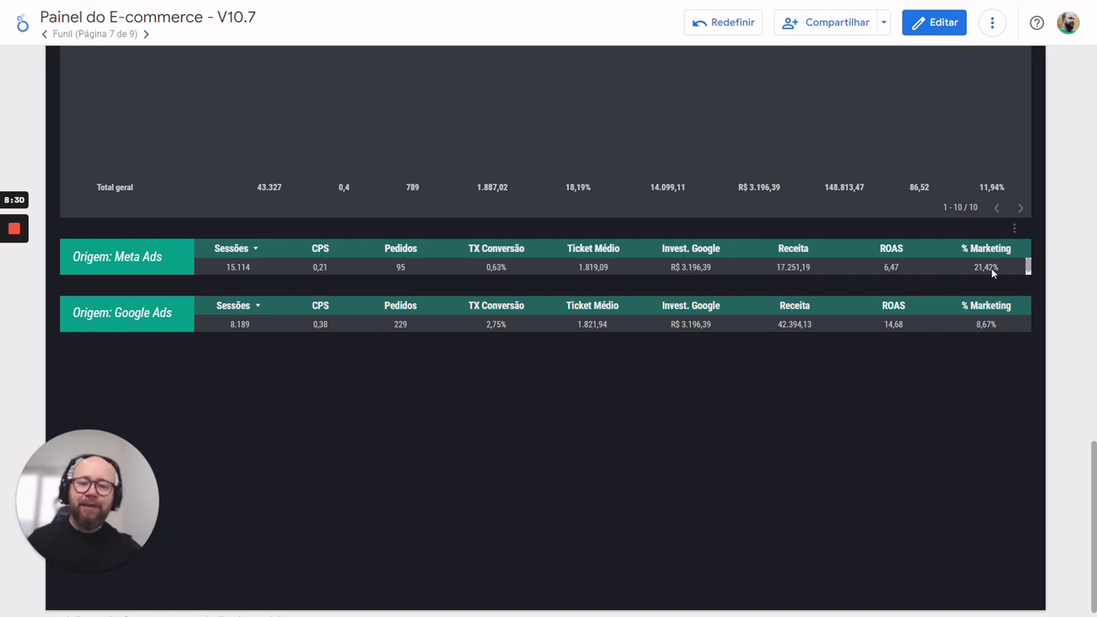
scroll(998, 270, up, 15)
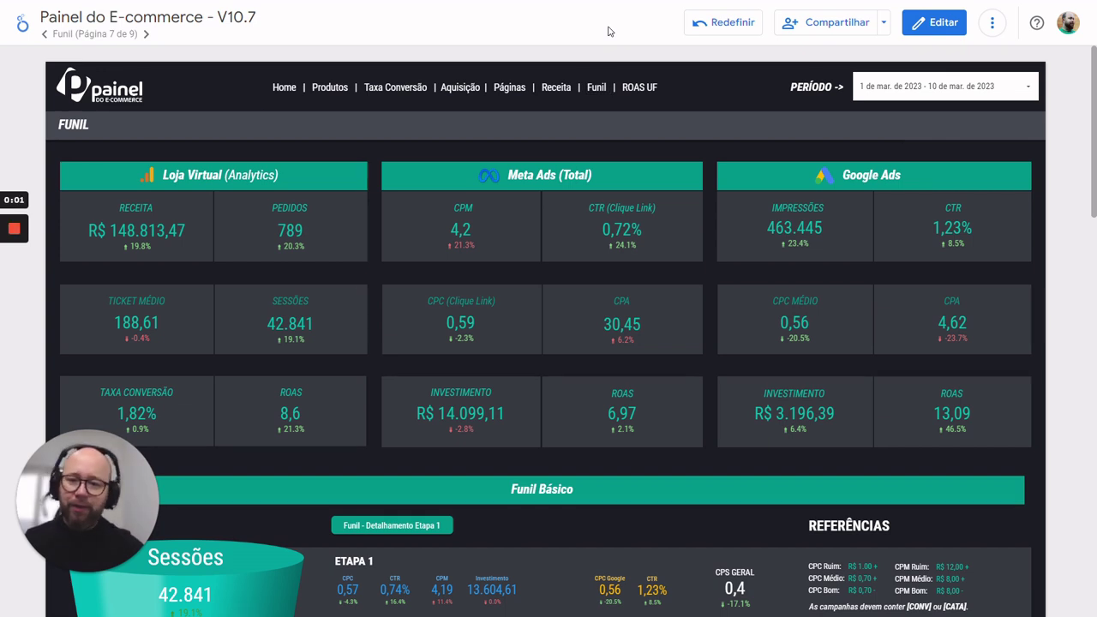
Open the ROAS UF page and examine the ROAS by state around the map of Brazil.
click(652, 87)
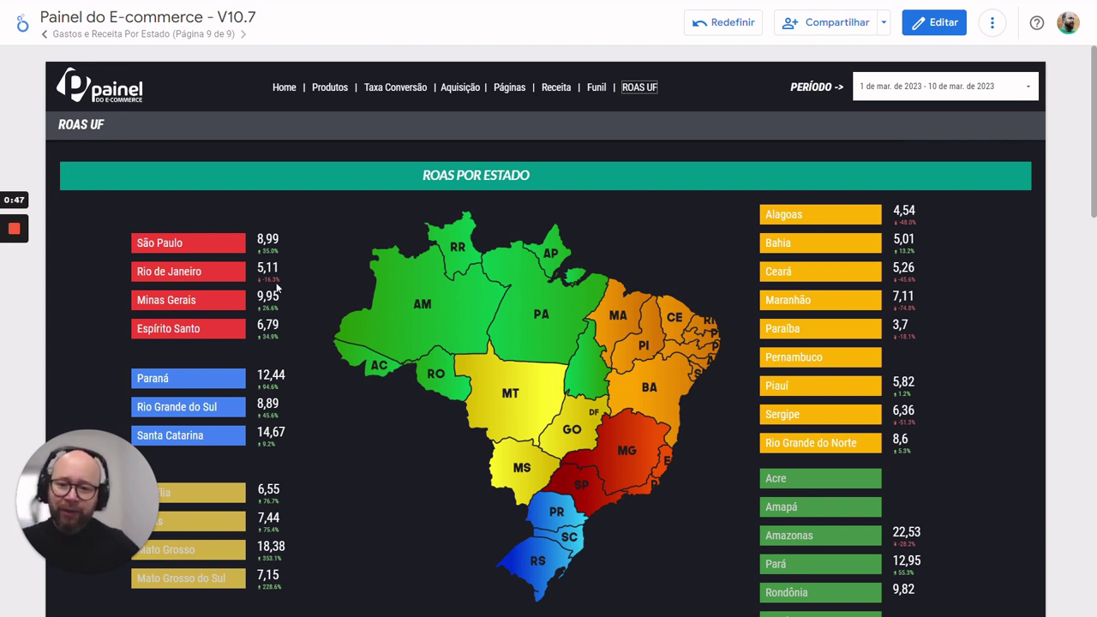
scroll(276, 260, down, 1)
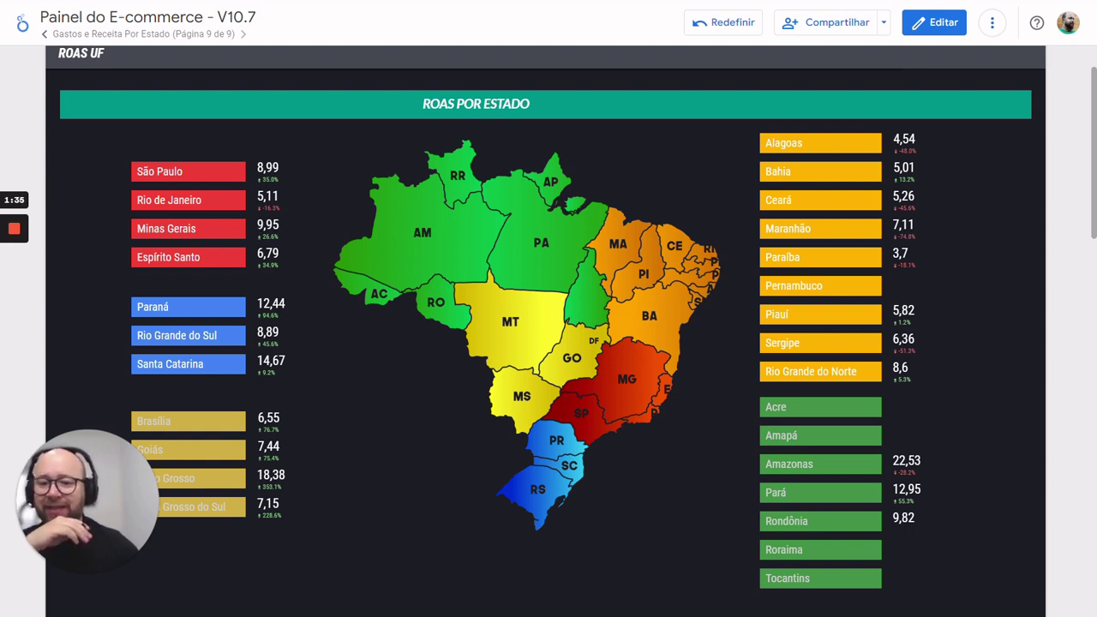
Compare the ROAS by state on the map, including Minas Gerais, with the Facebook and Google investment and Analytics revenue tables by region.
drag(263, 225, 280, 226)
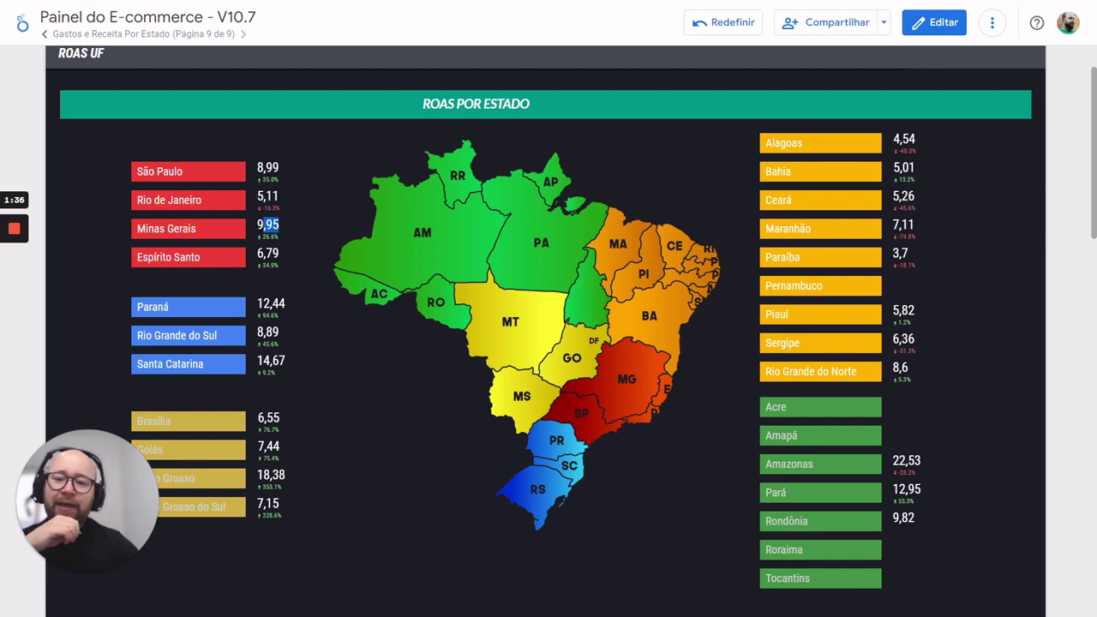
scroll(334, 346, down, 5)
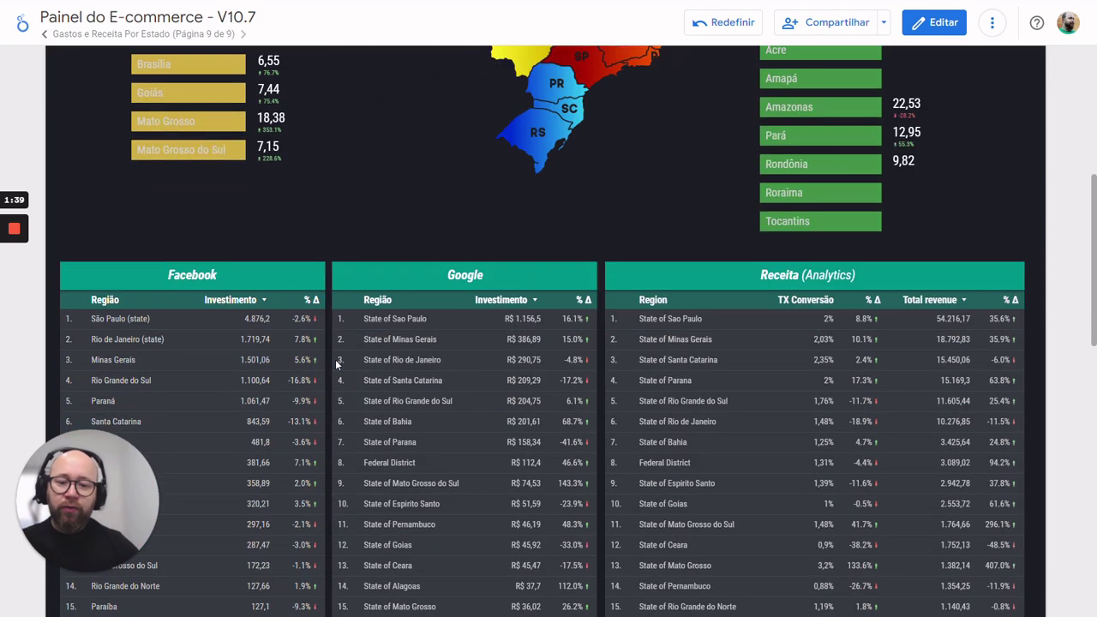
scroll(335, 359, down, 1)
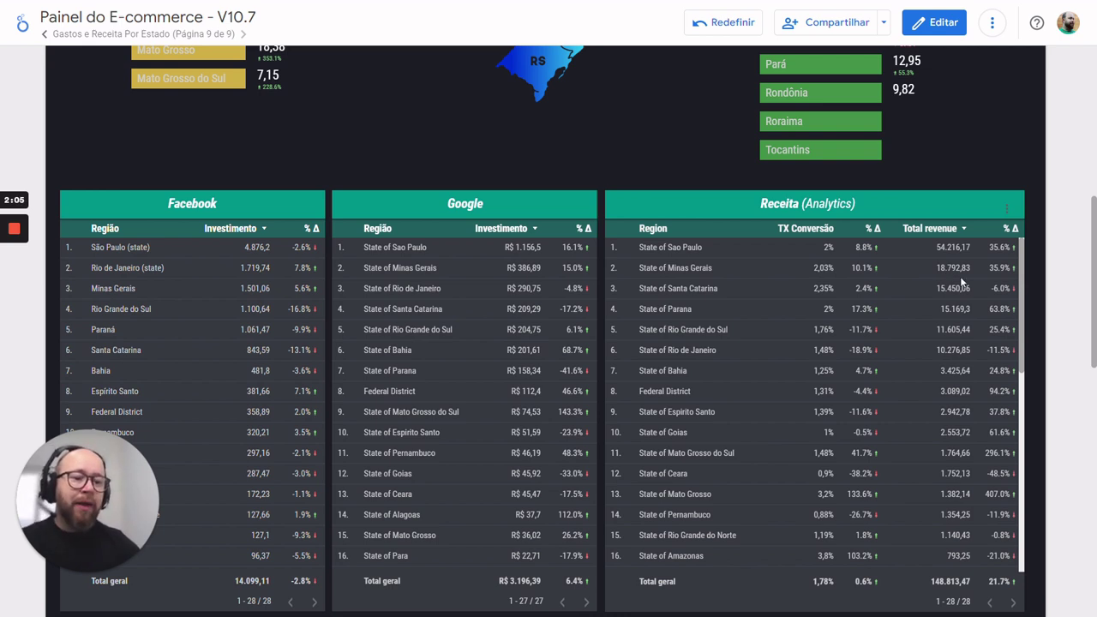
scroll(961, 270, up, 6)
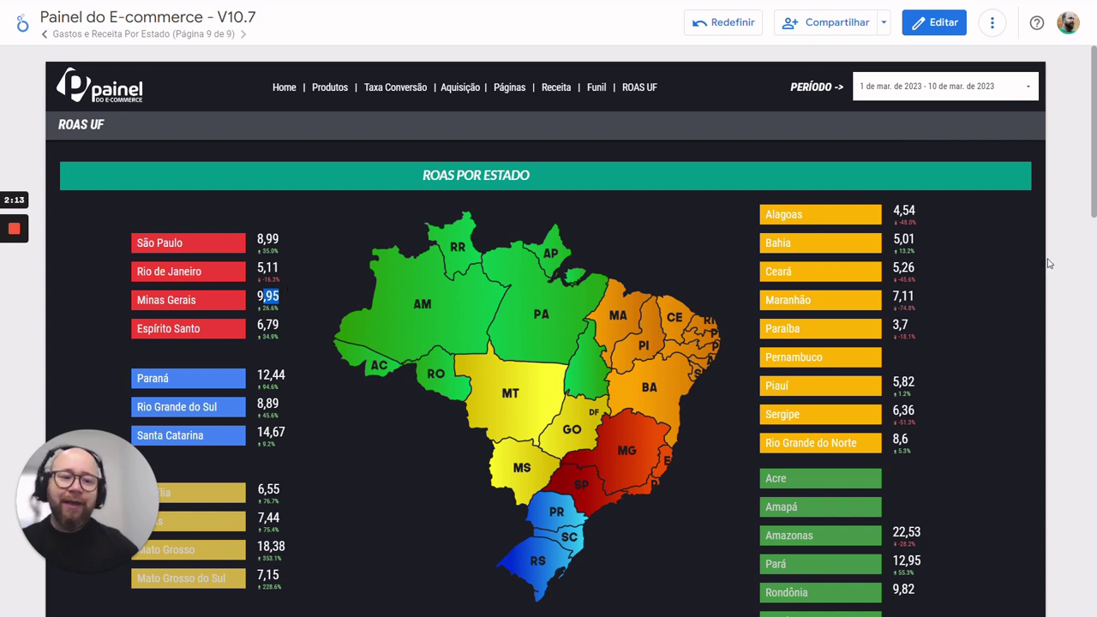
scroll(1051, 260, down, 1)
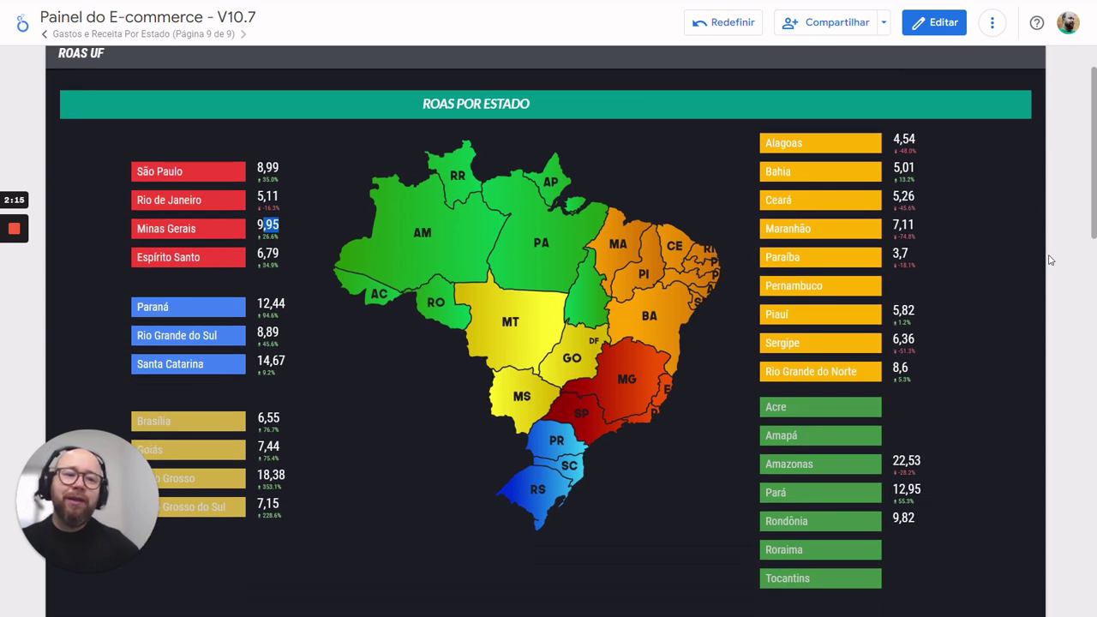
scroll(1051, 260, down, 5)
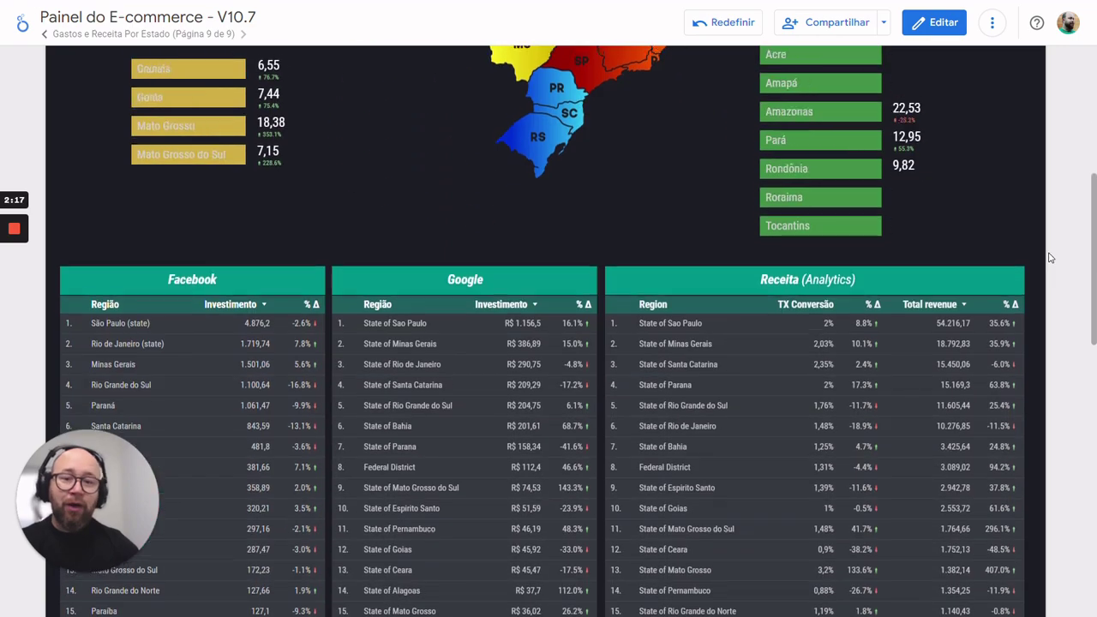
scroll(1050, 260, up, 6)
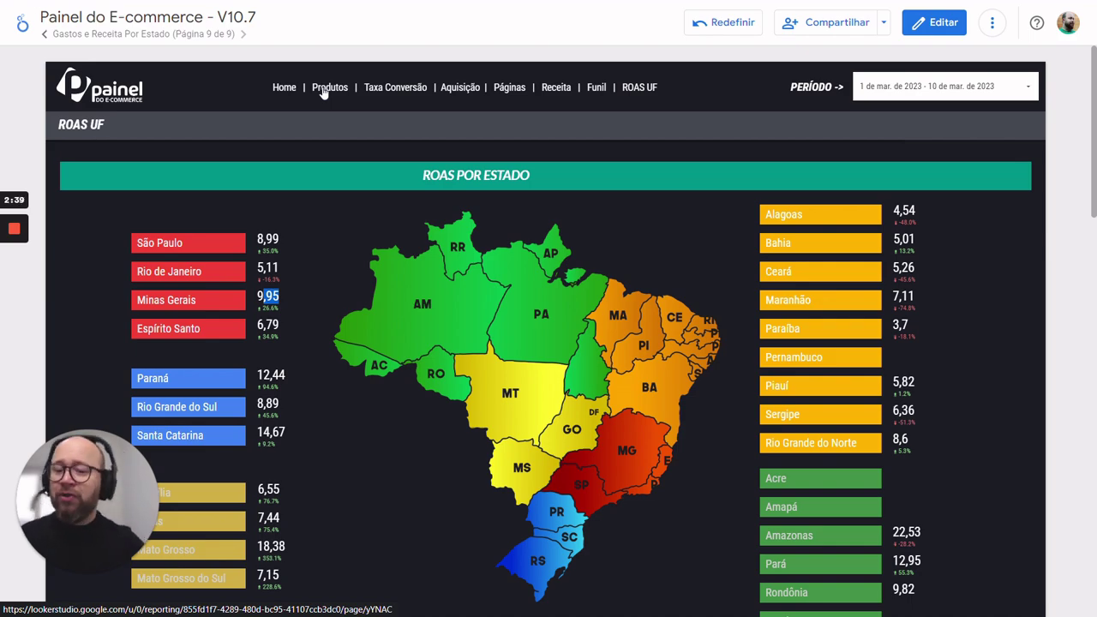
scroll(1039, 299, down, 6)
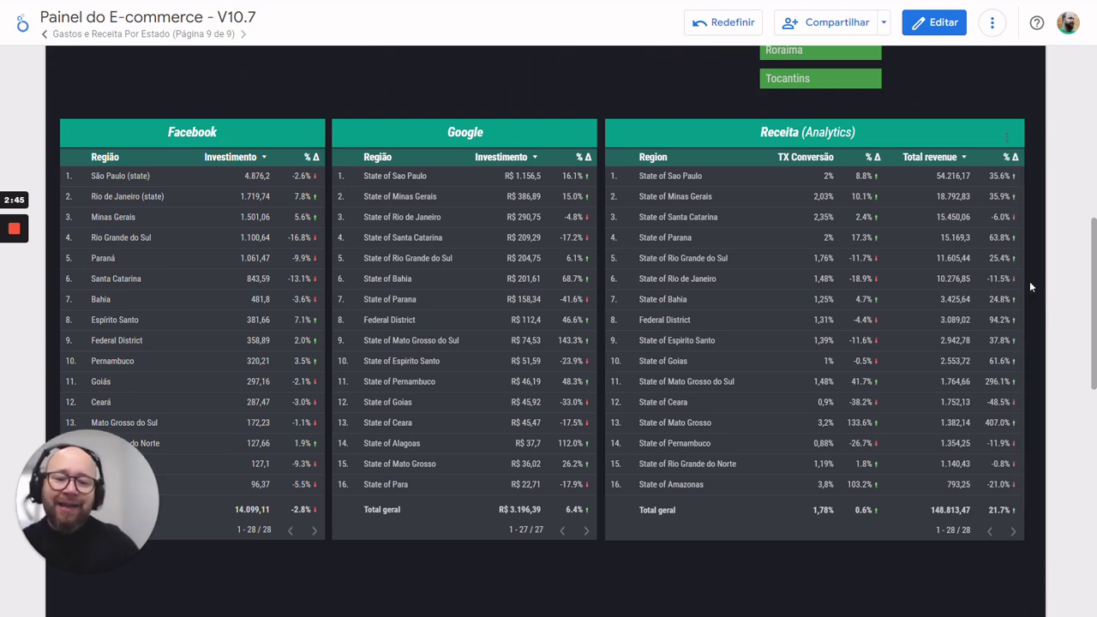
scroll(1029, 281, up, 6)
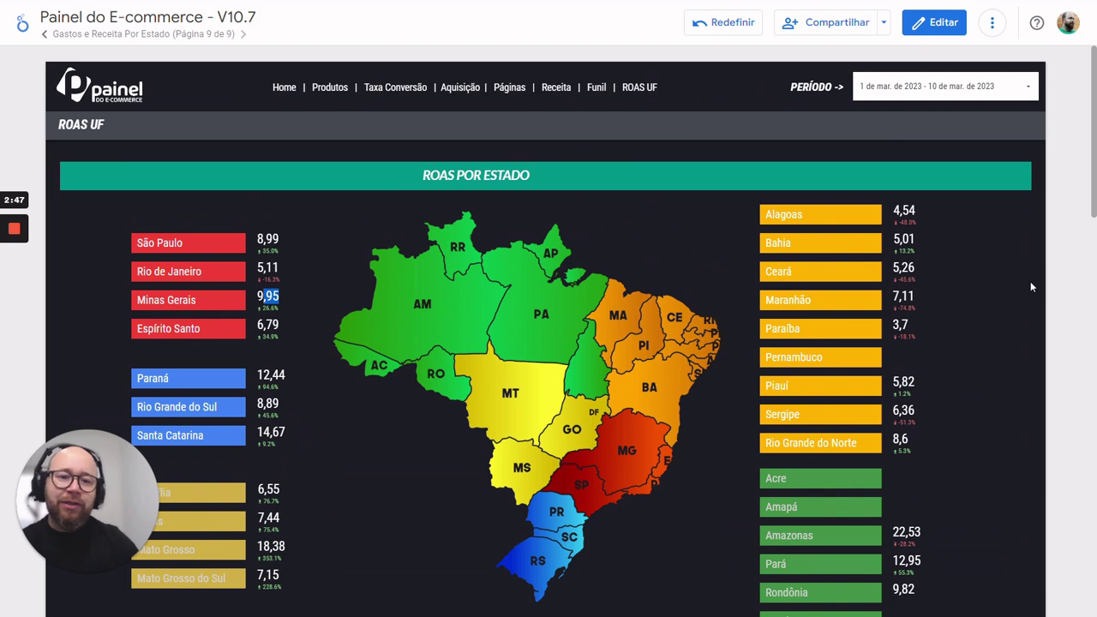